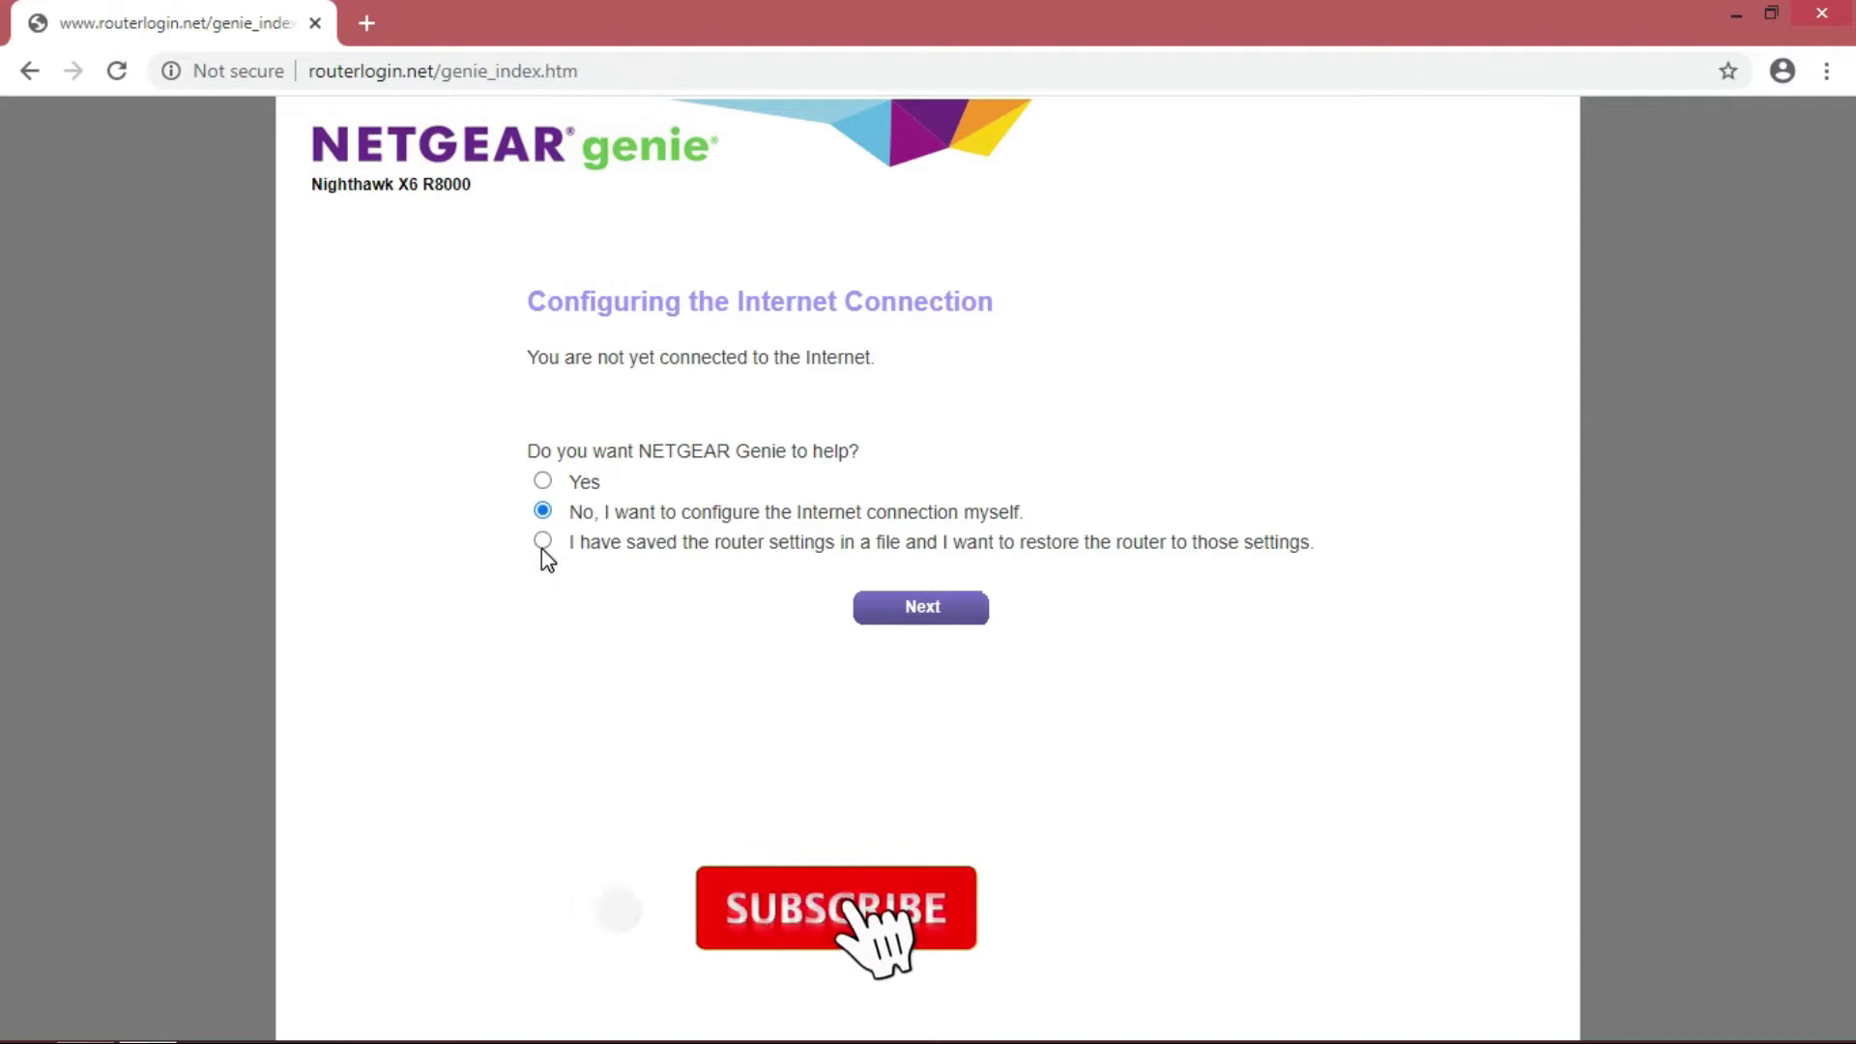
Step: Choose to set up the Internet connection manually instead of using the genie assistant
left_click(921, 609)
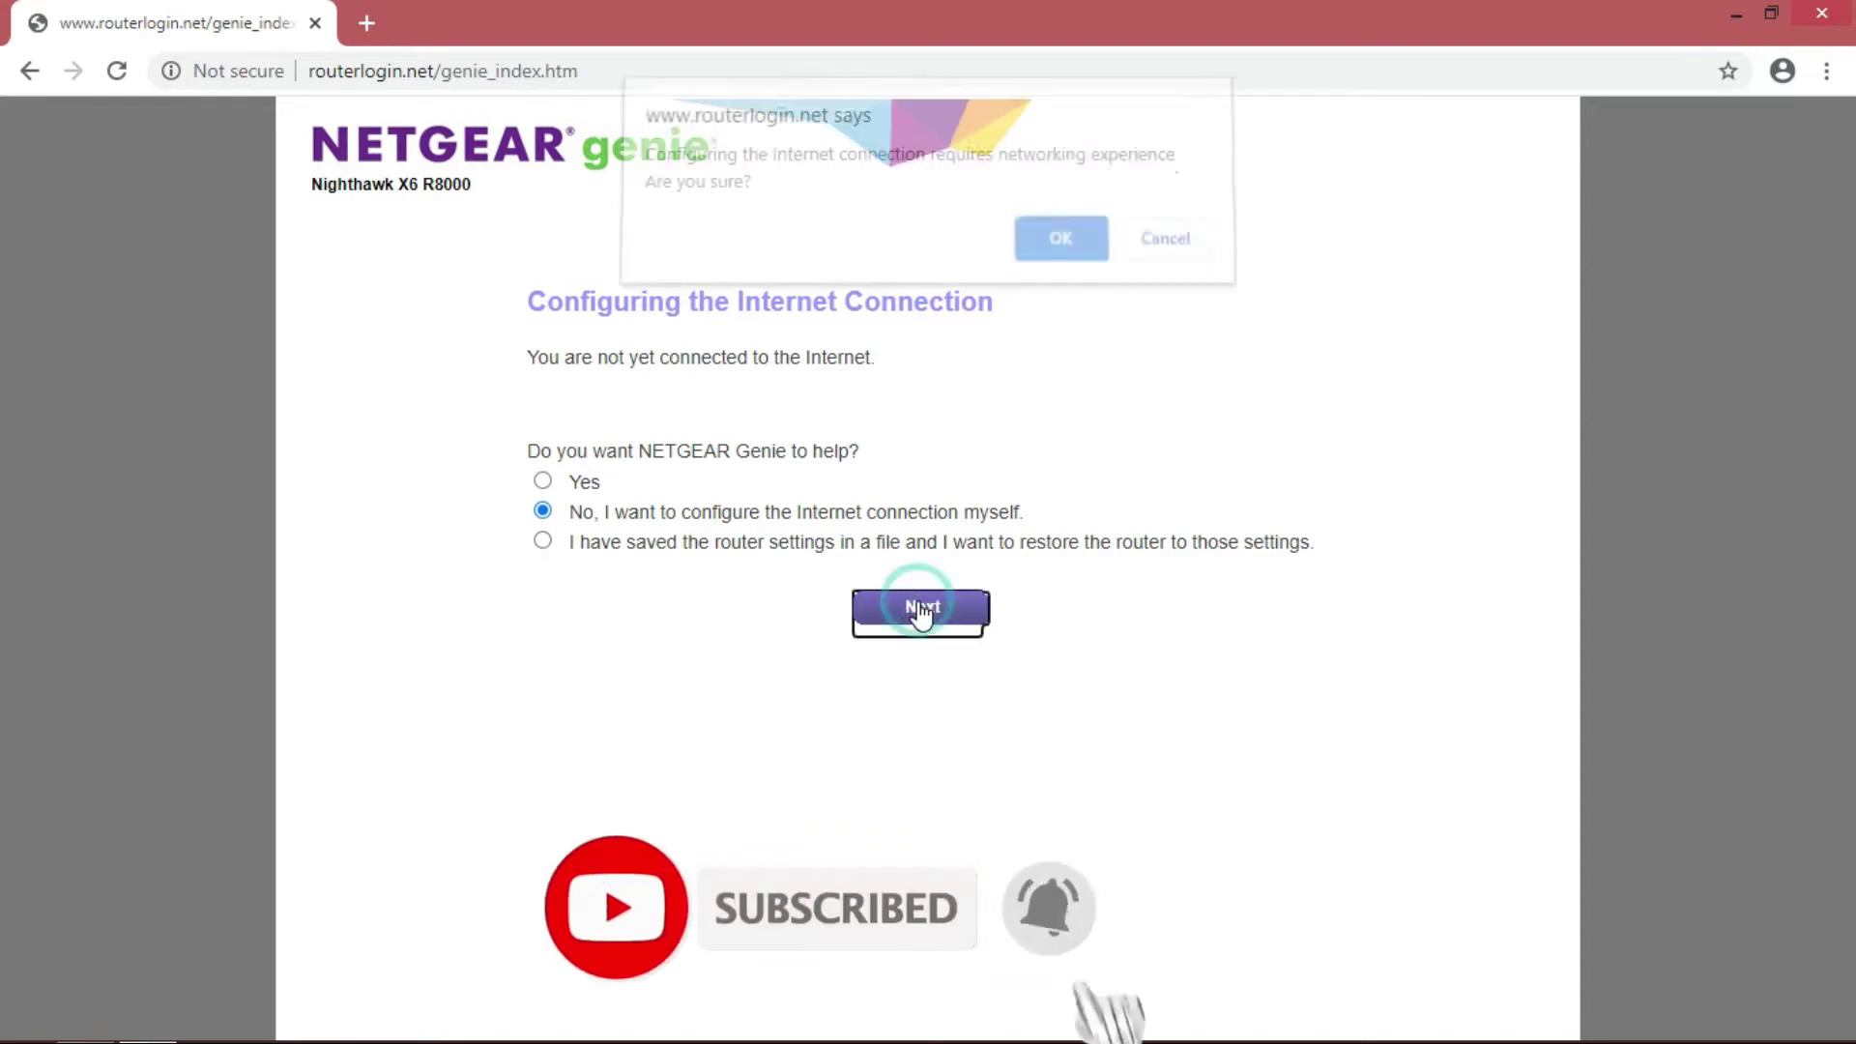
Step: Confirm skipping the assistant and sign in with the router's default admin username and password
left_click(1054, 257)
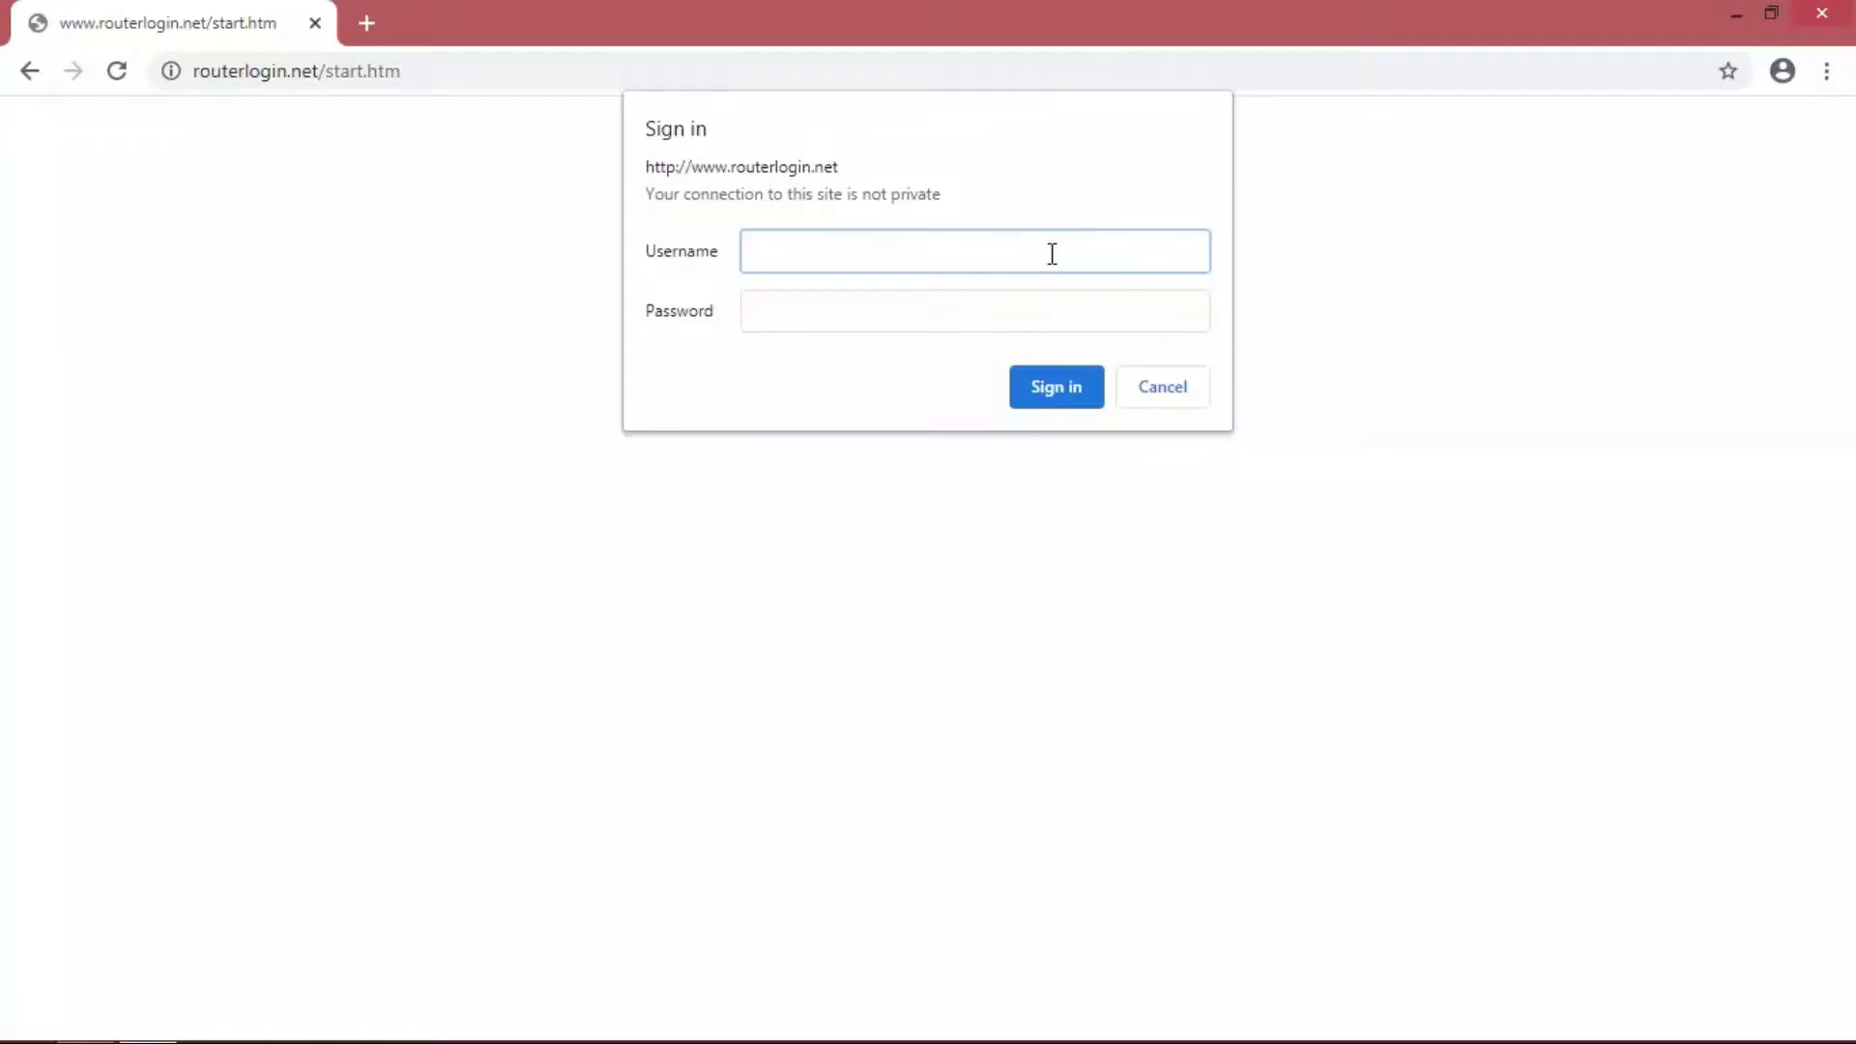
type("admin")
key("Tab")
type("password")
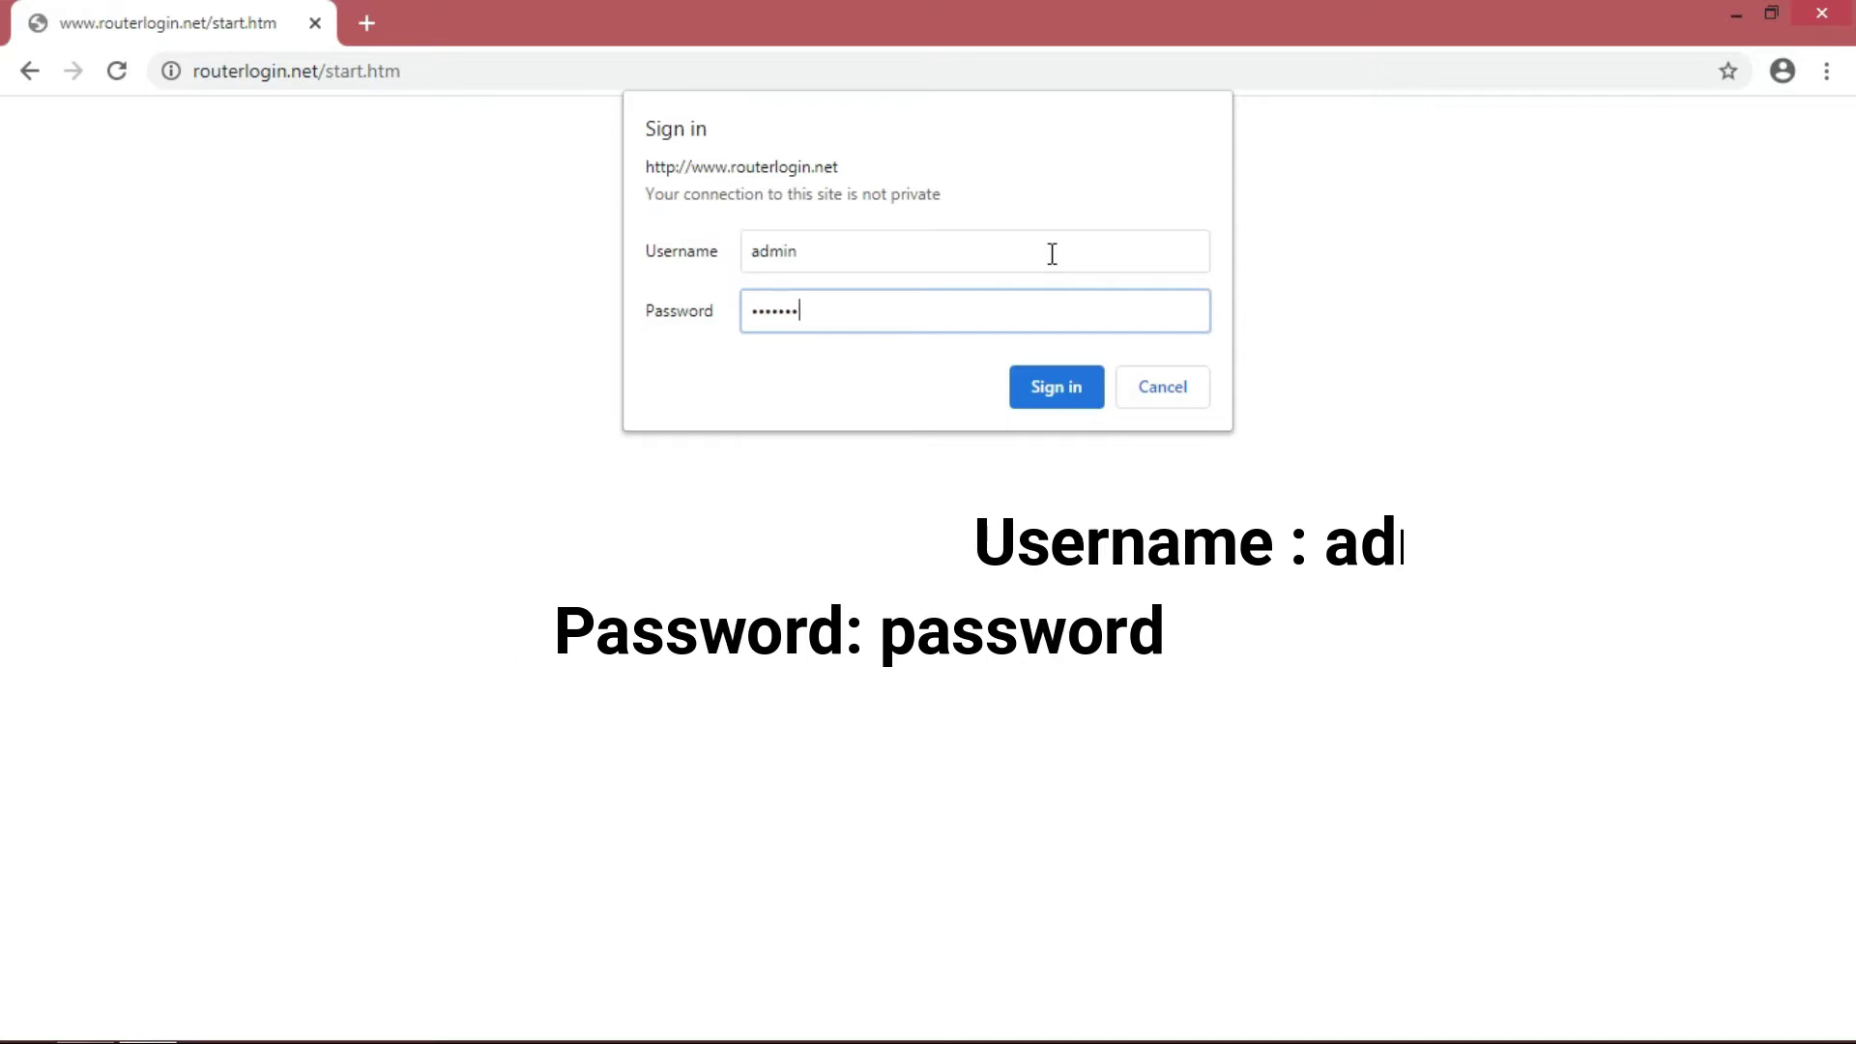
left_click(1042, 386)
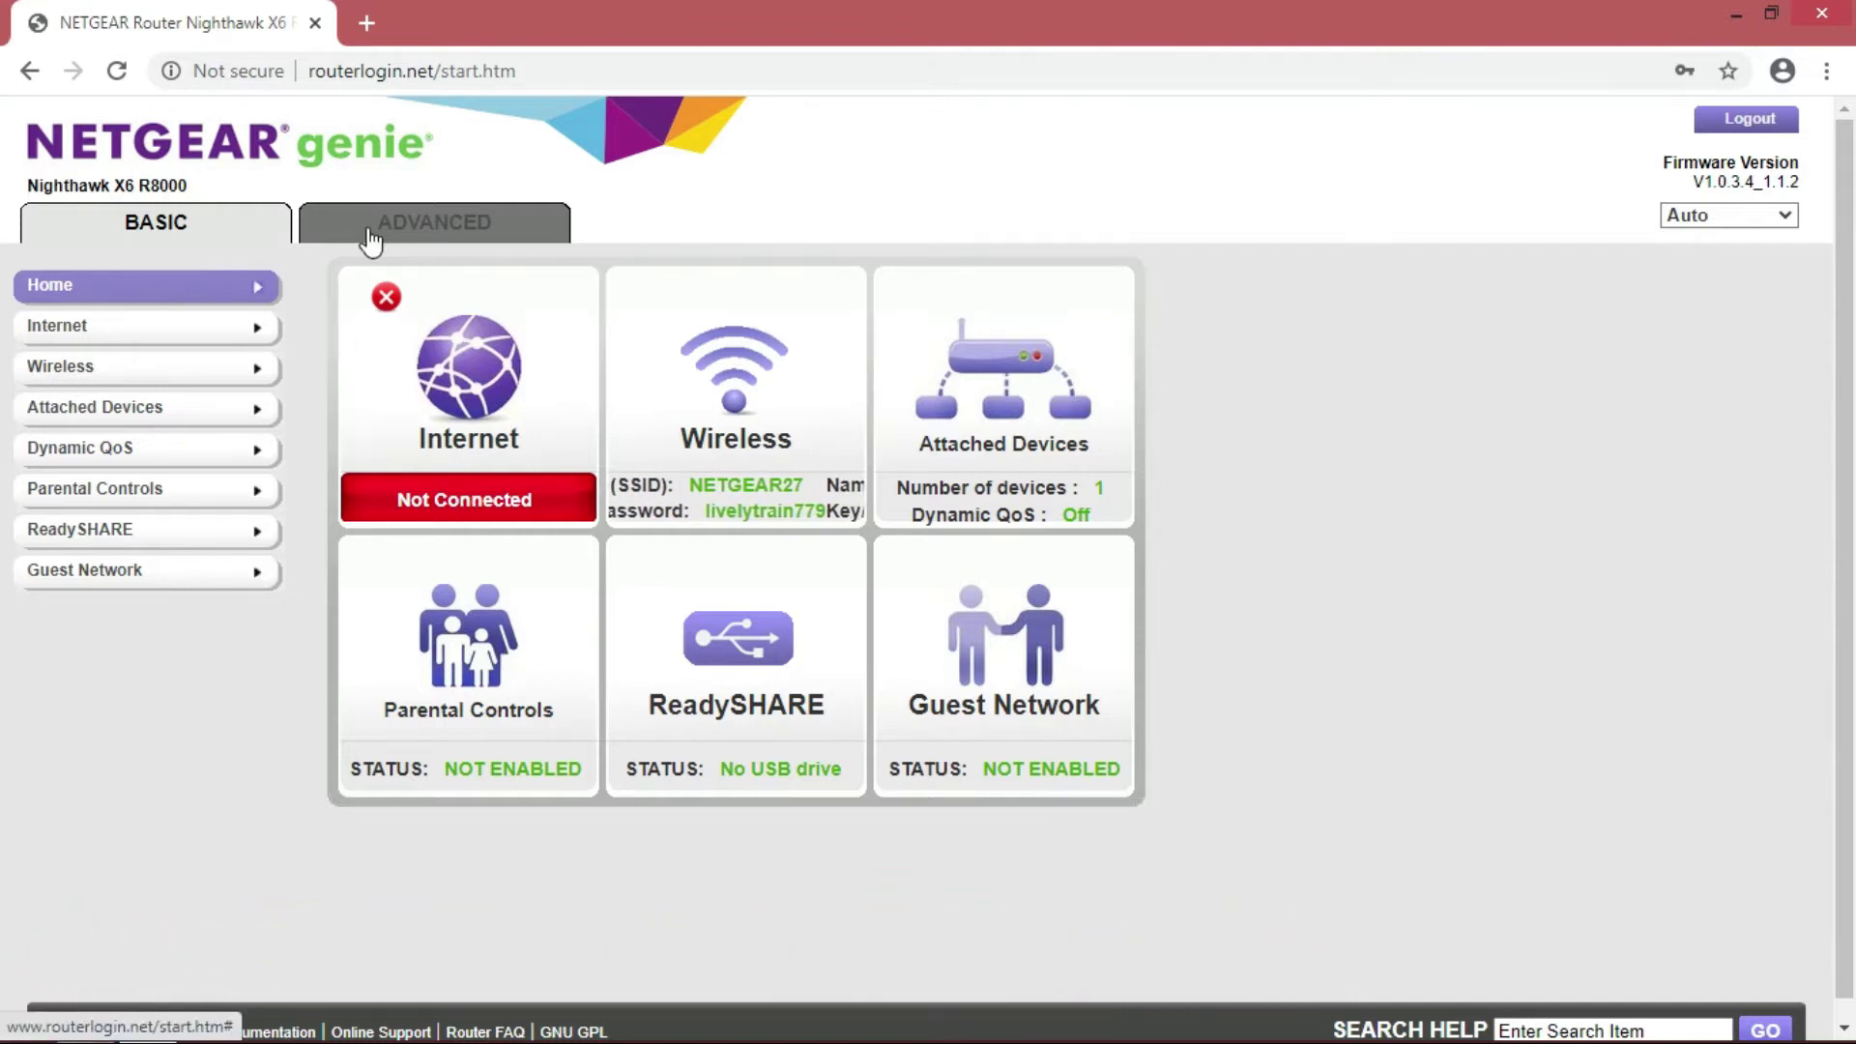
Step: Switch from the Basic dashboard to the Advanced home page
left_click(368, 228)
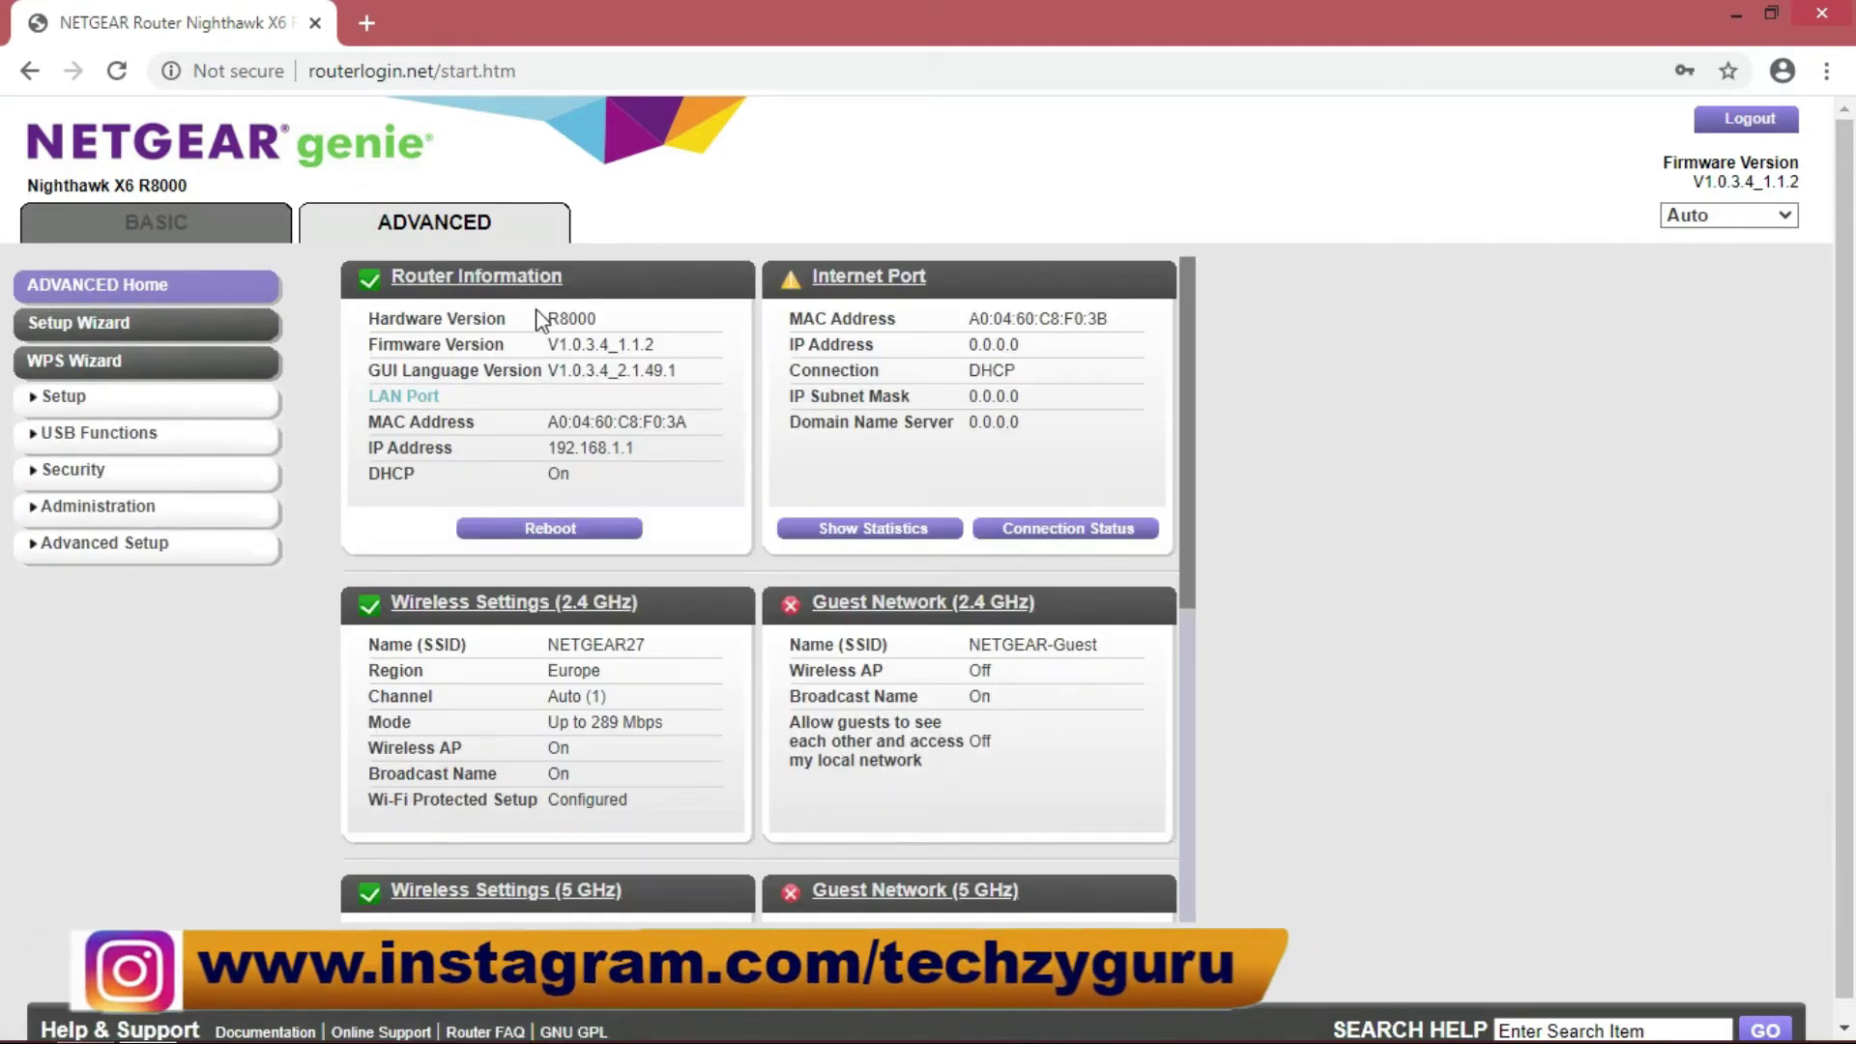
Step: Highlight the R8000 hardware, firmware and Internet Port details on the Advanced home
double_click(553, 318)
left_click_drag(612, 343, 699, 366)
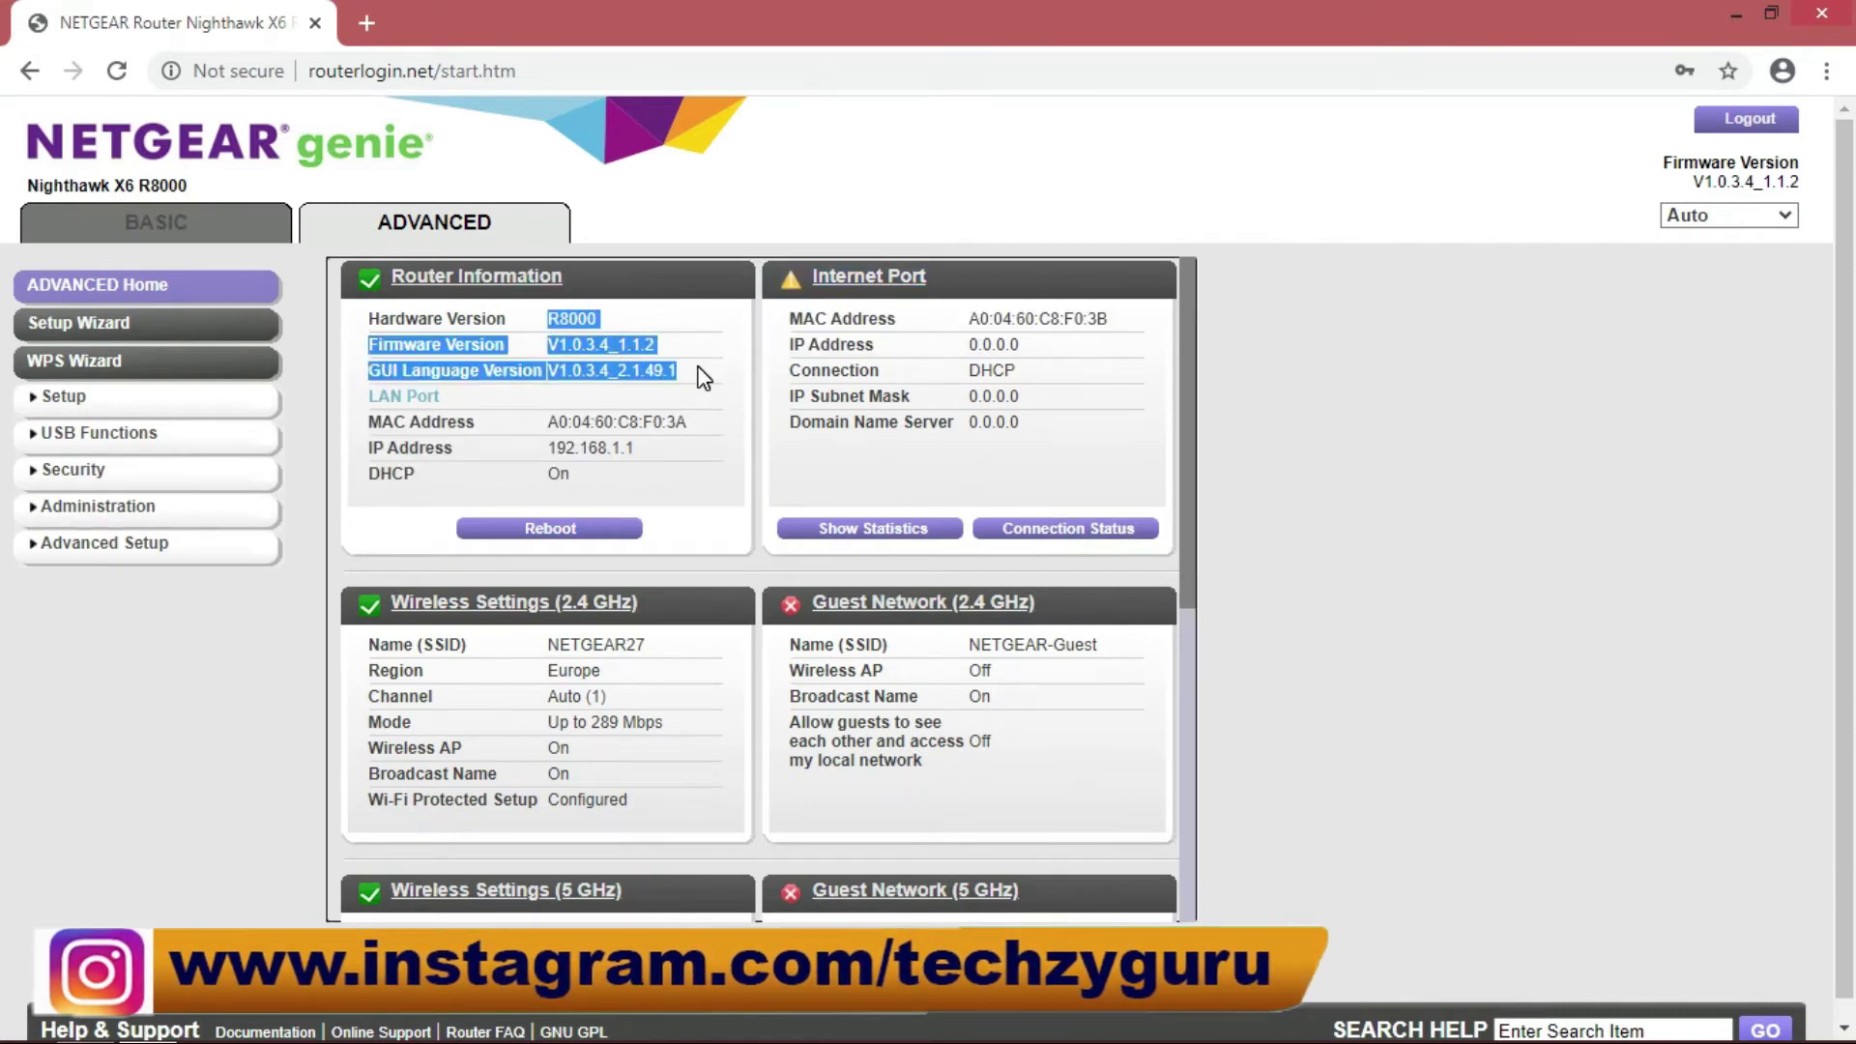
left_click(646, 446)
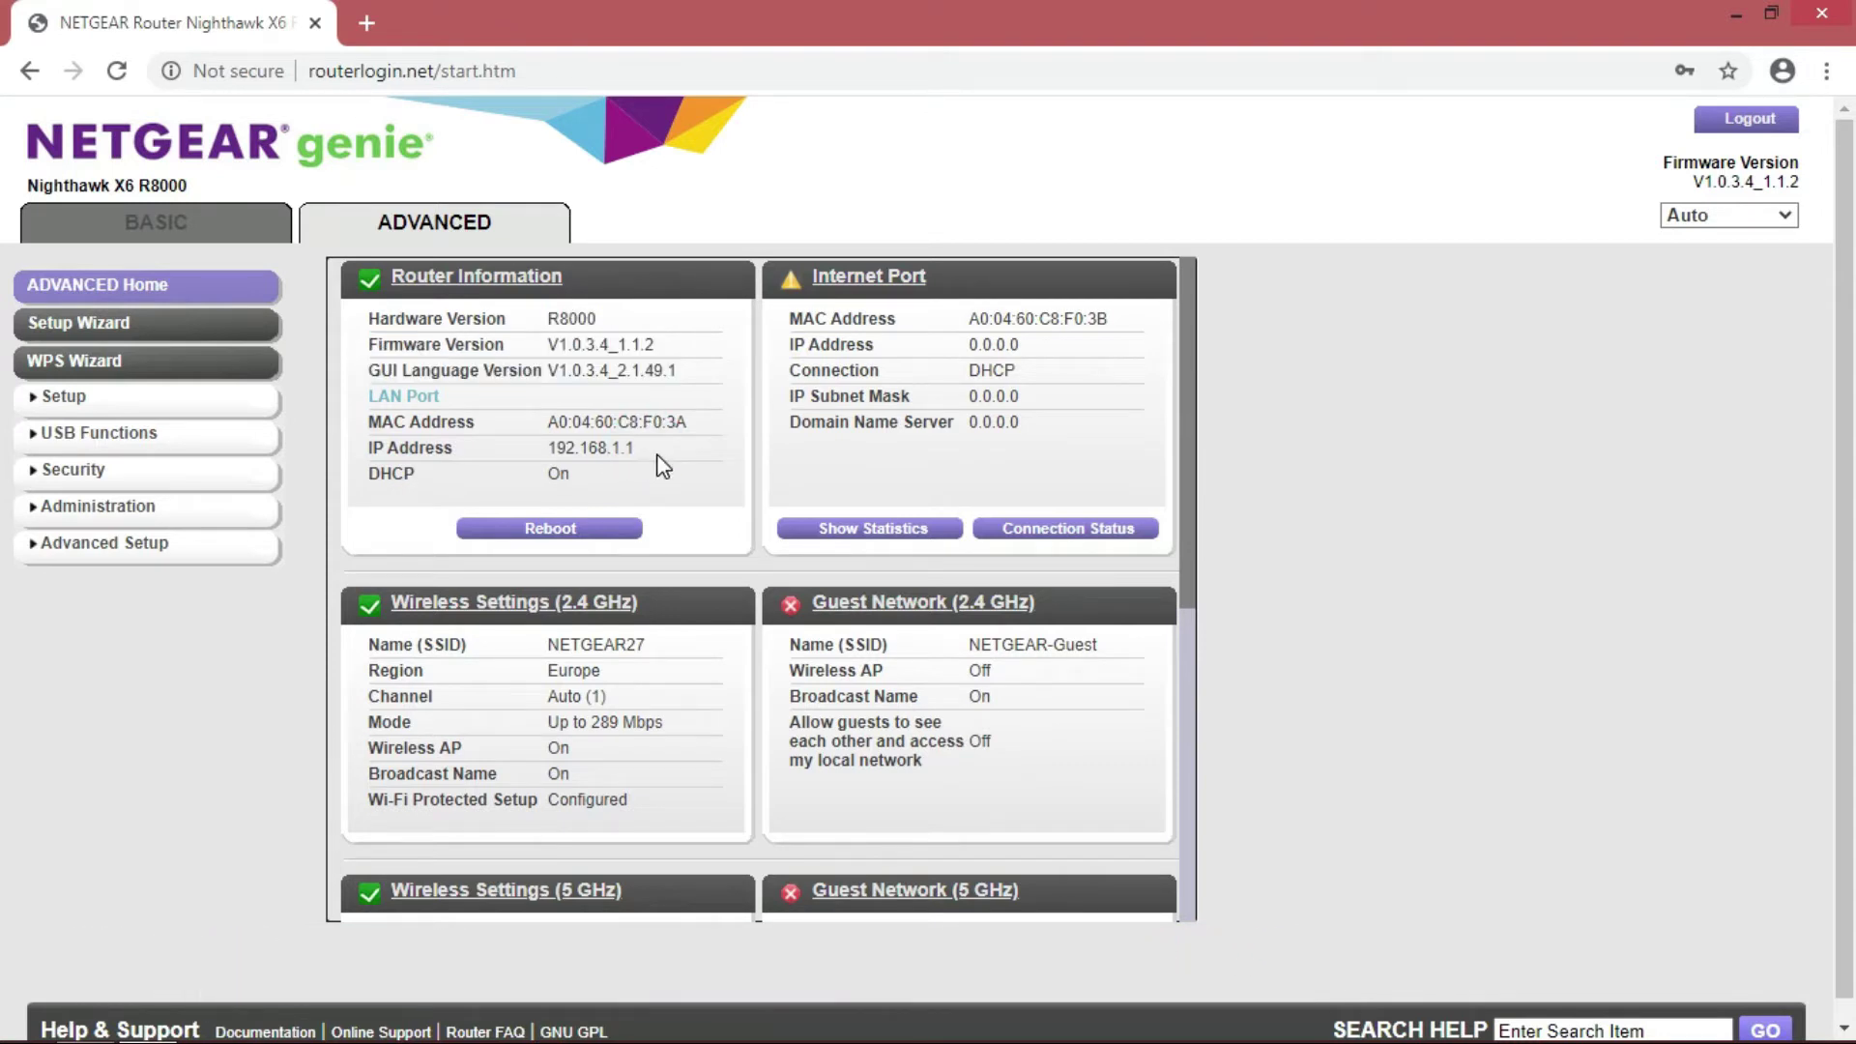
left_click_drag(970, 343, 1028, 431)
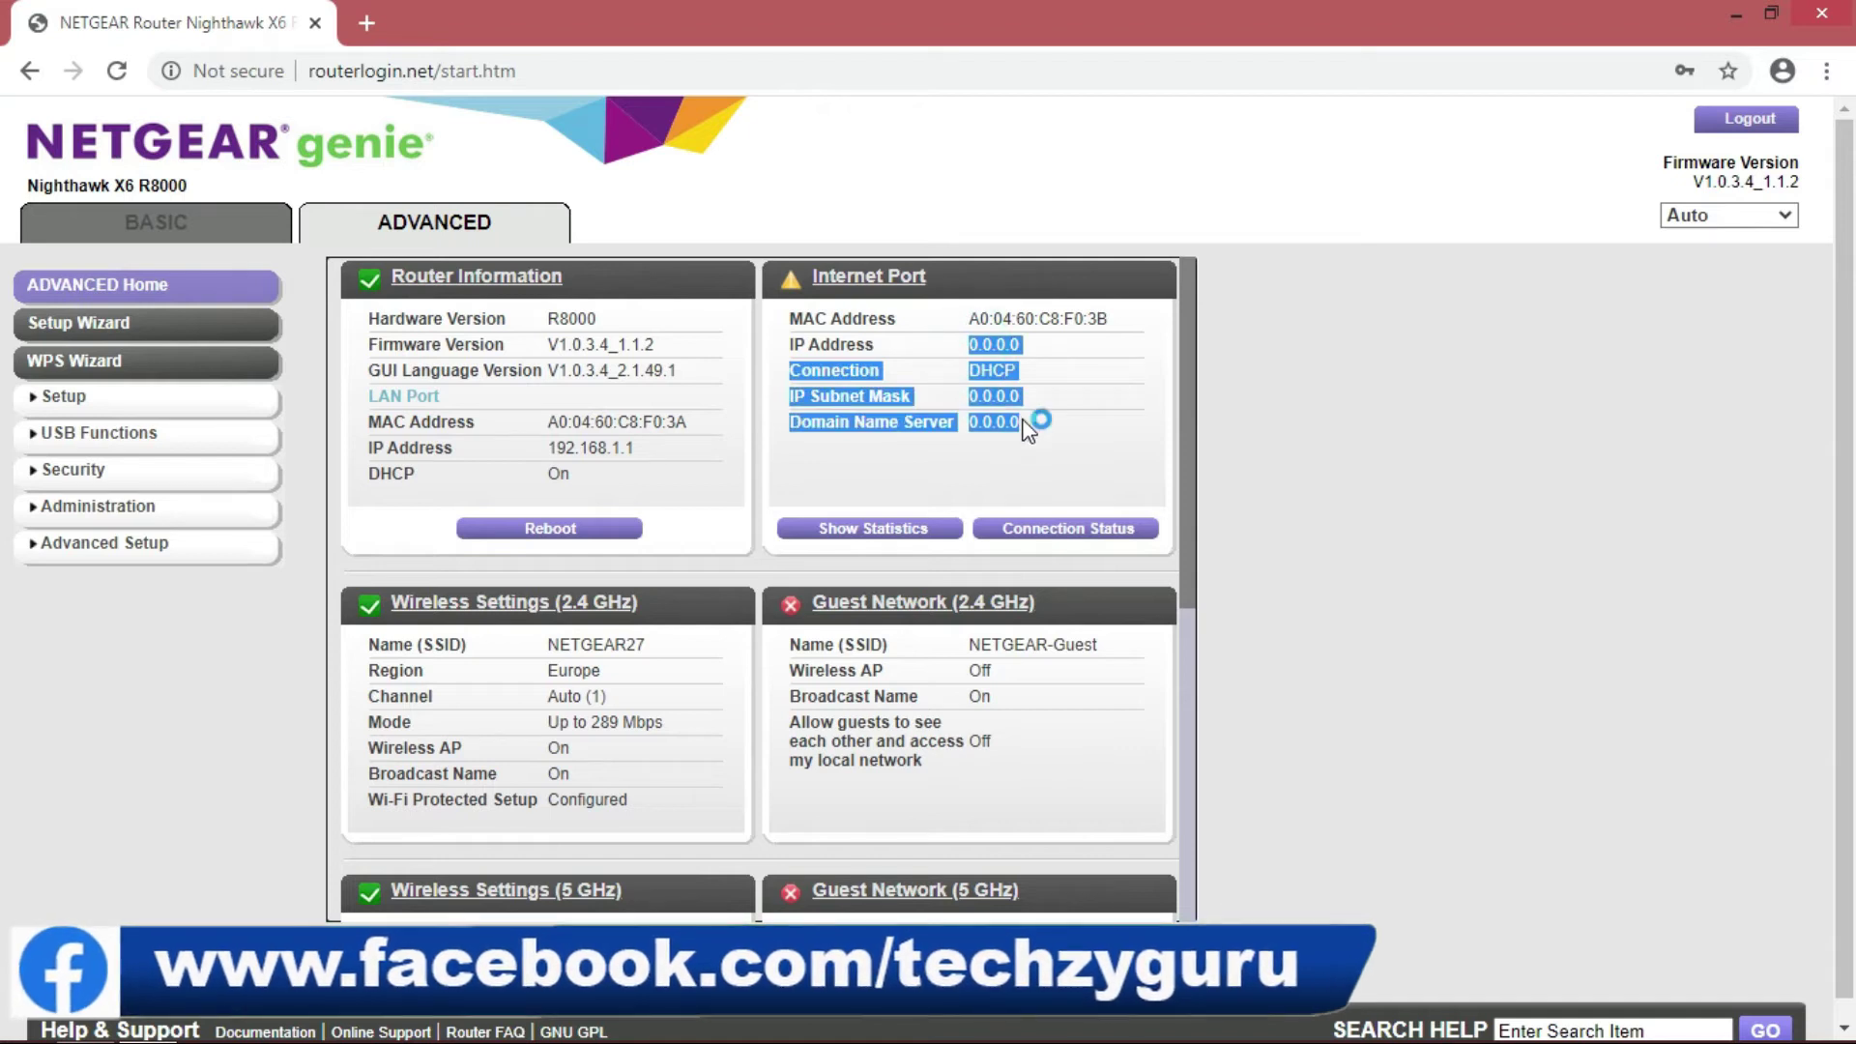
left_click(1110, 457)
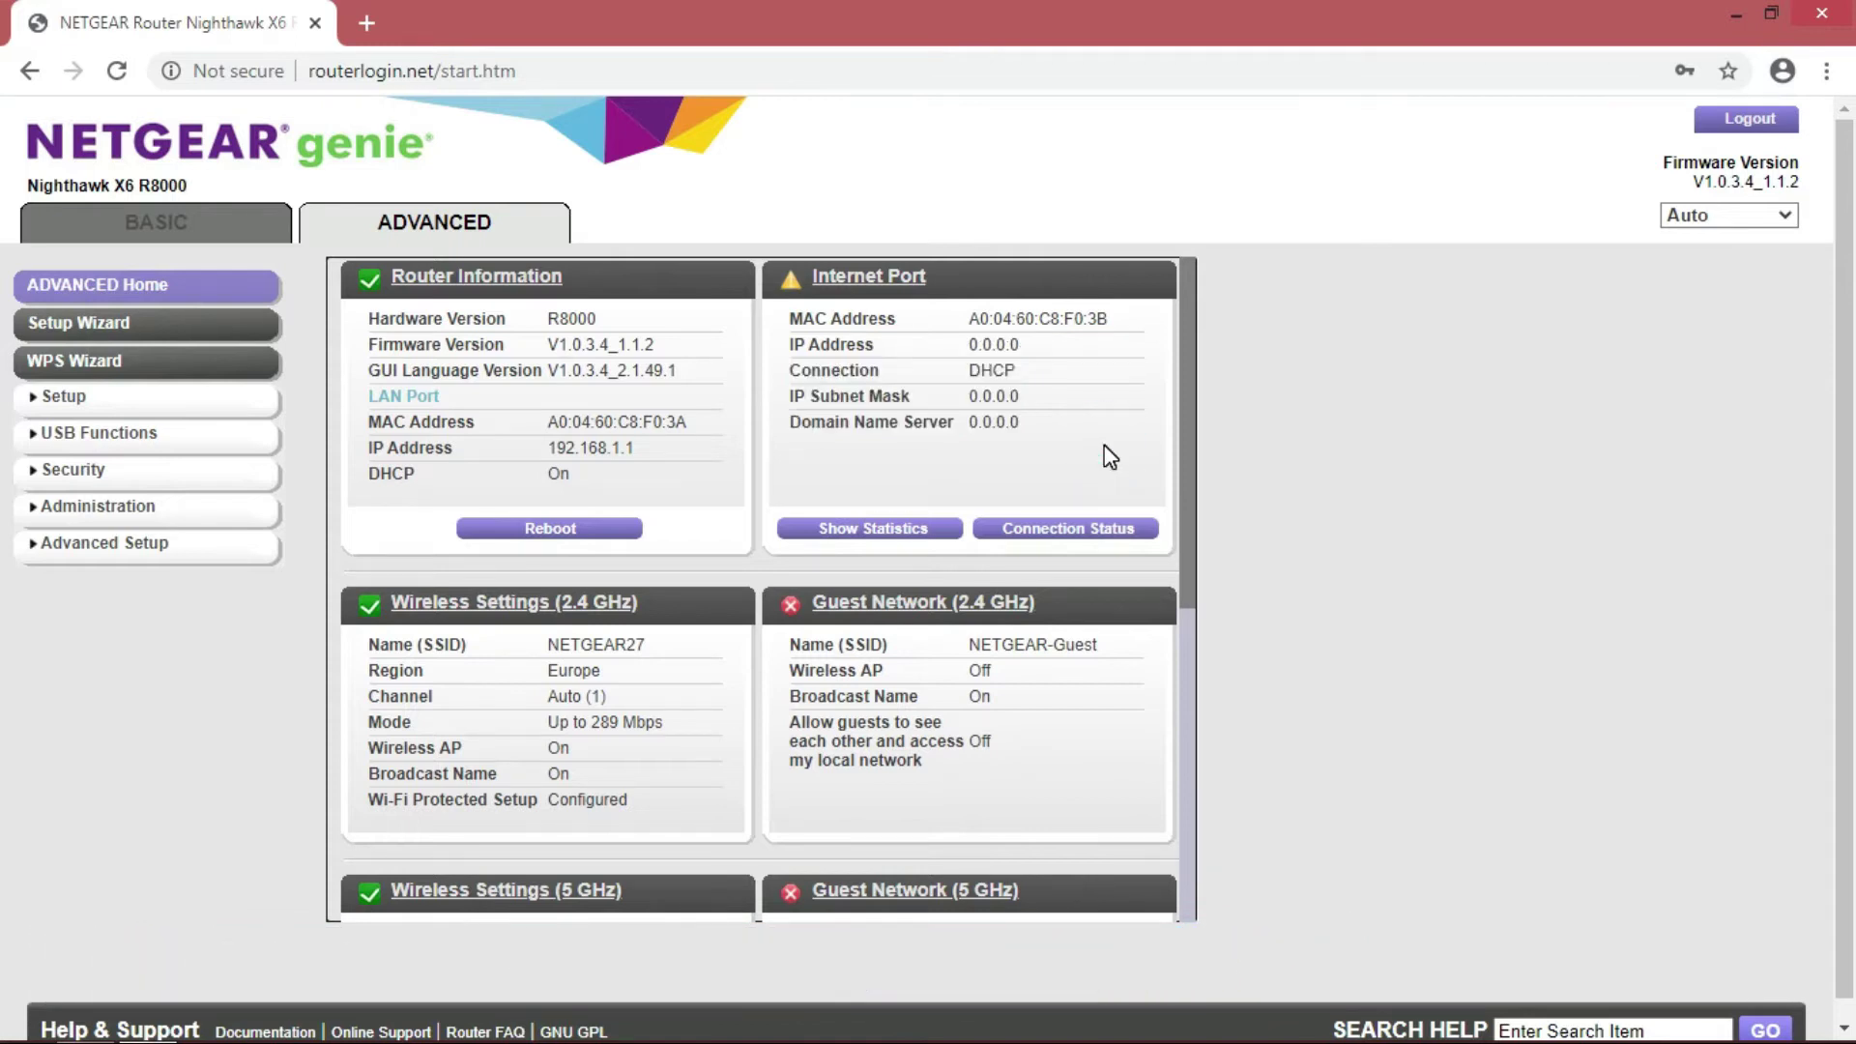
Step: Review the 2.4 GHz network name and the wireless and guest network panels
left_click_drag(550, 646, 615, 650)
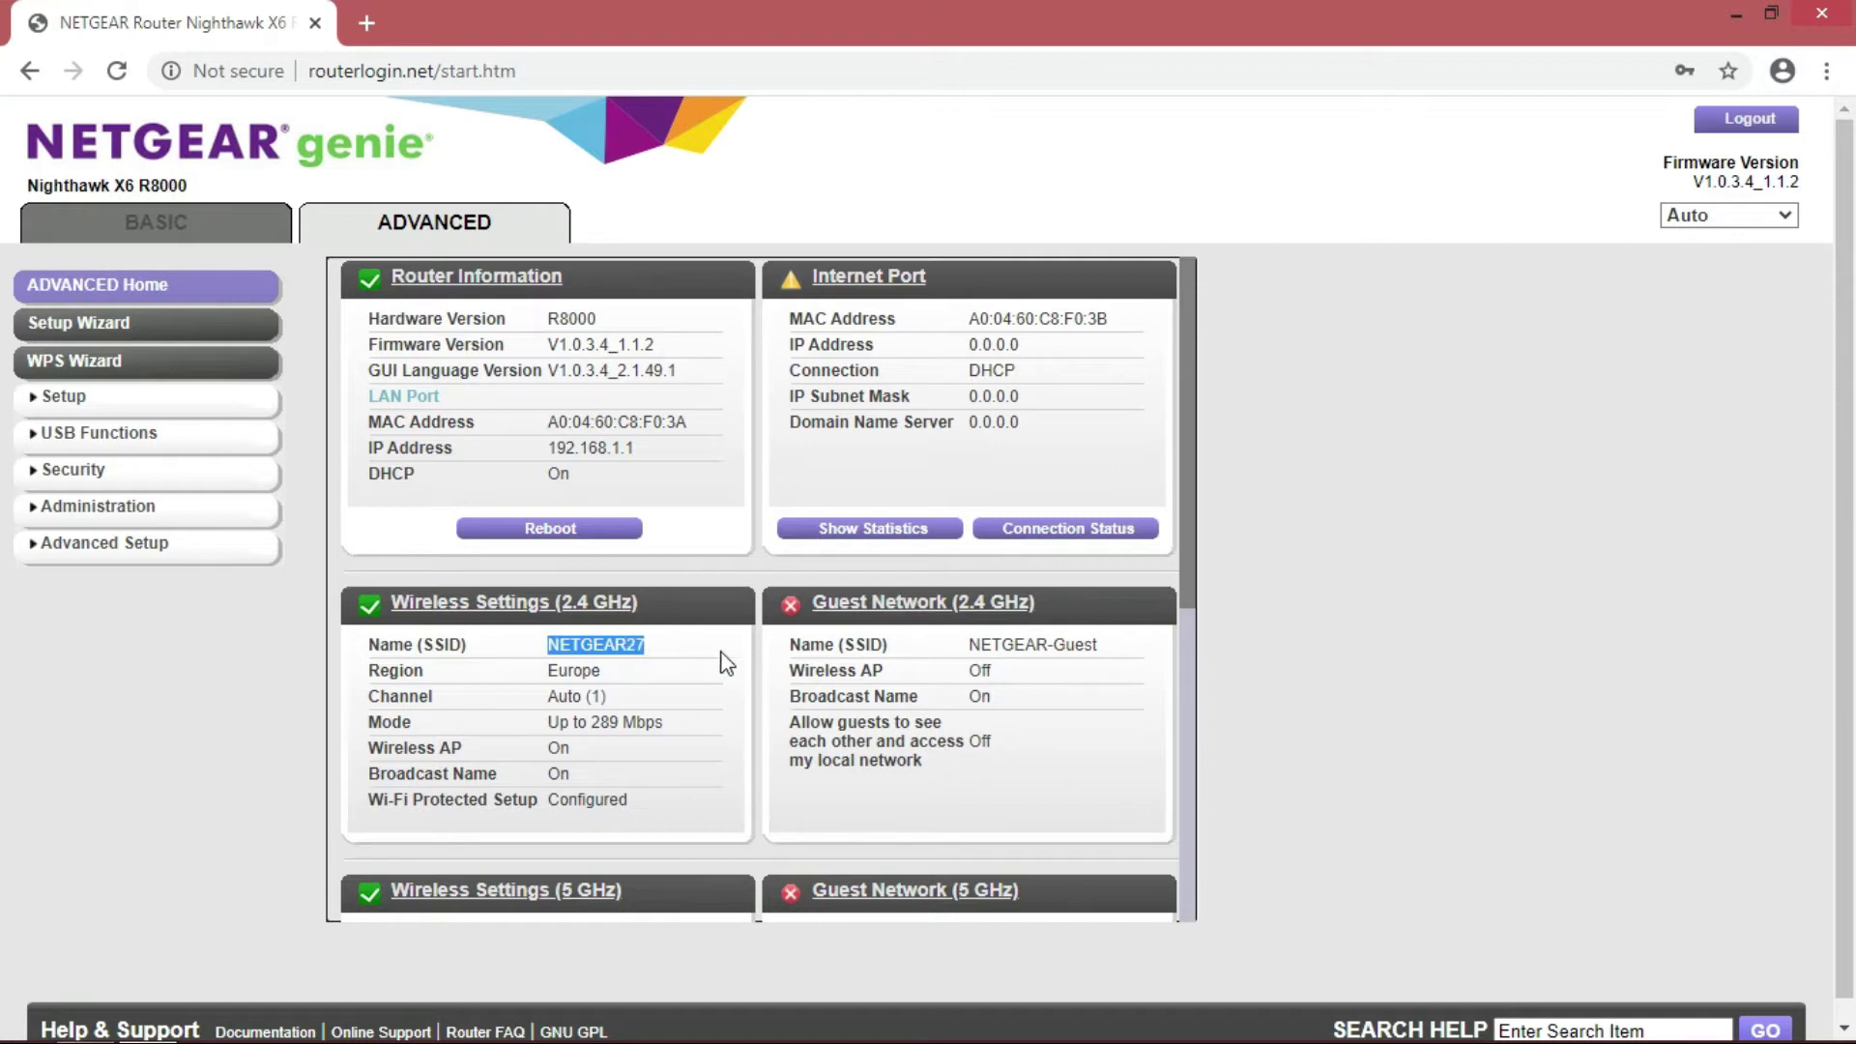
left_click_drag(727, 663, 878, 652)
left_click(1006, 717)
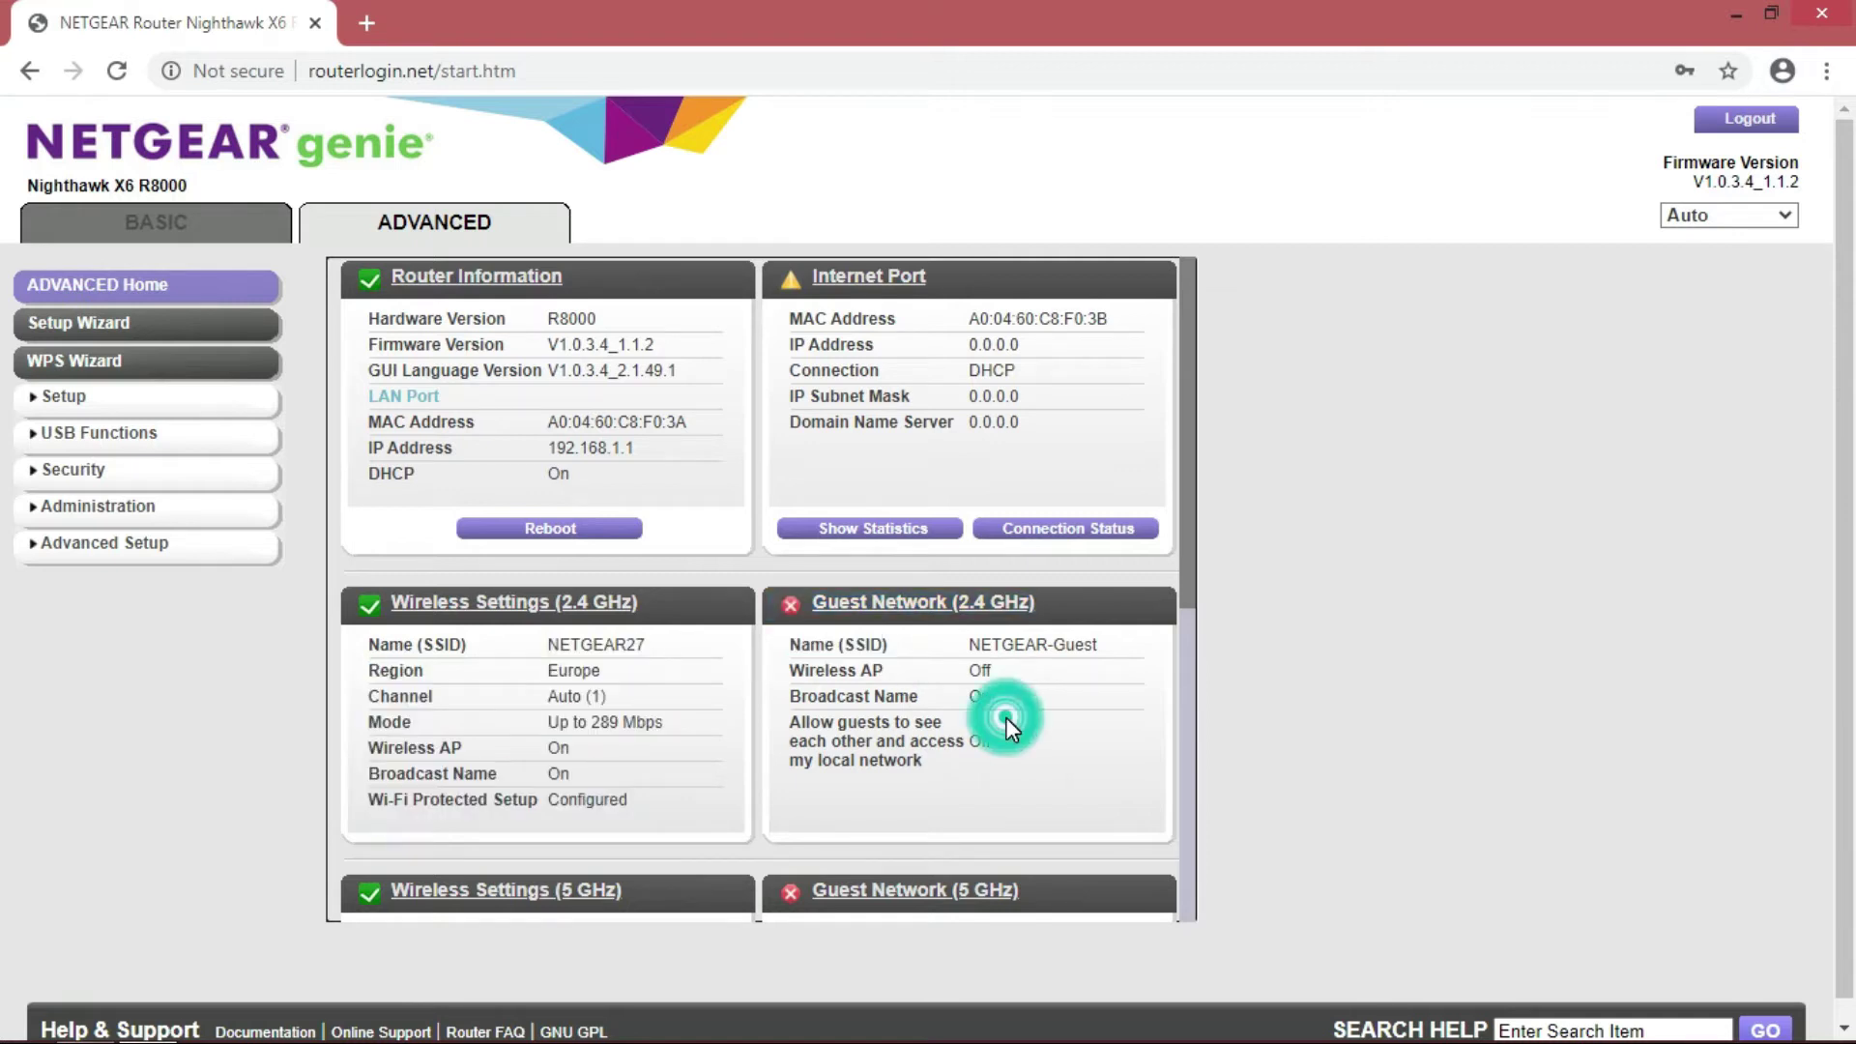
left_click_drag(1189, 572, 1100, 931)
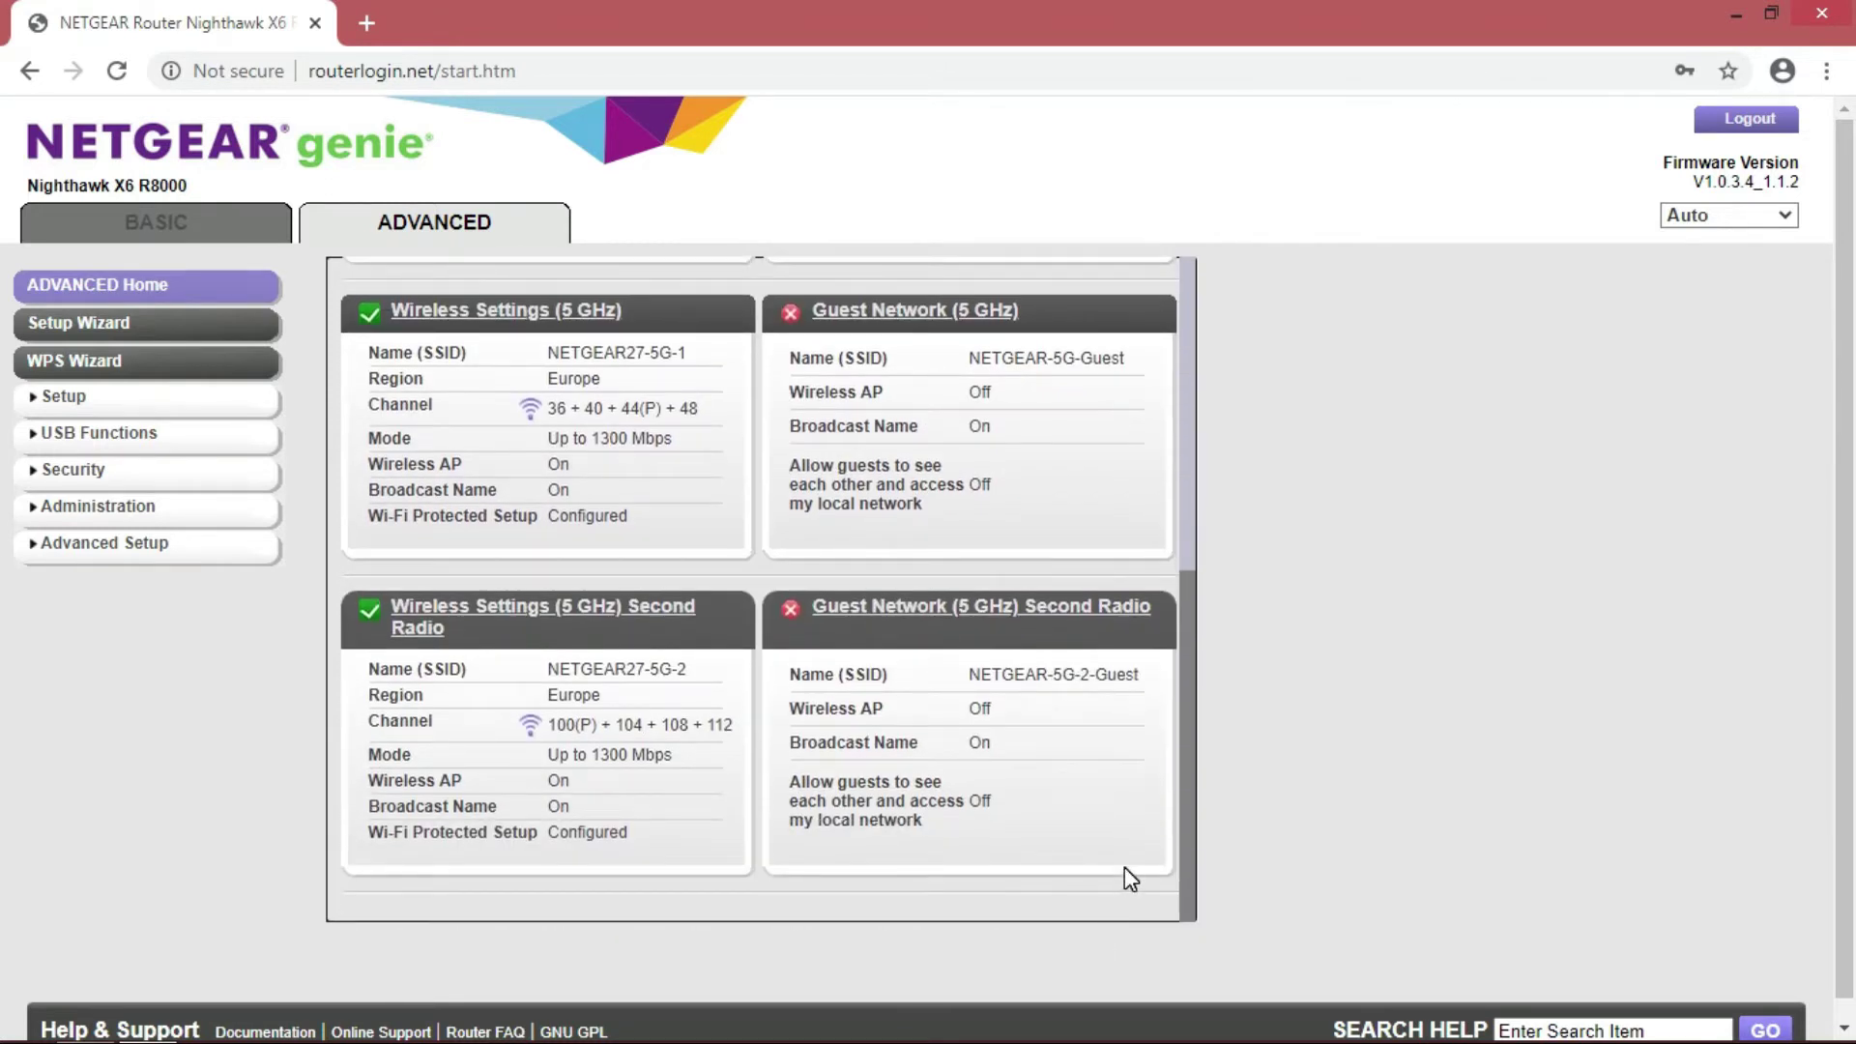
left_click(1188, 754)
left_click_drag(1188, 754, 1195, 445)
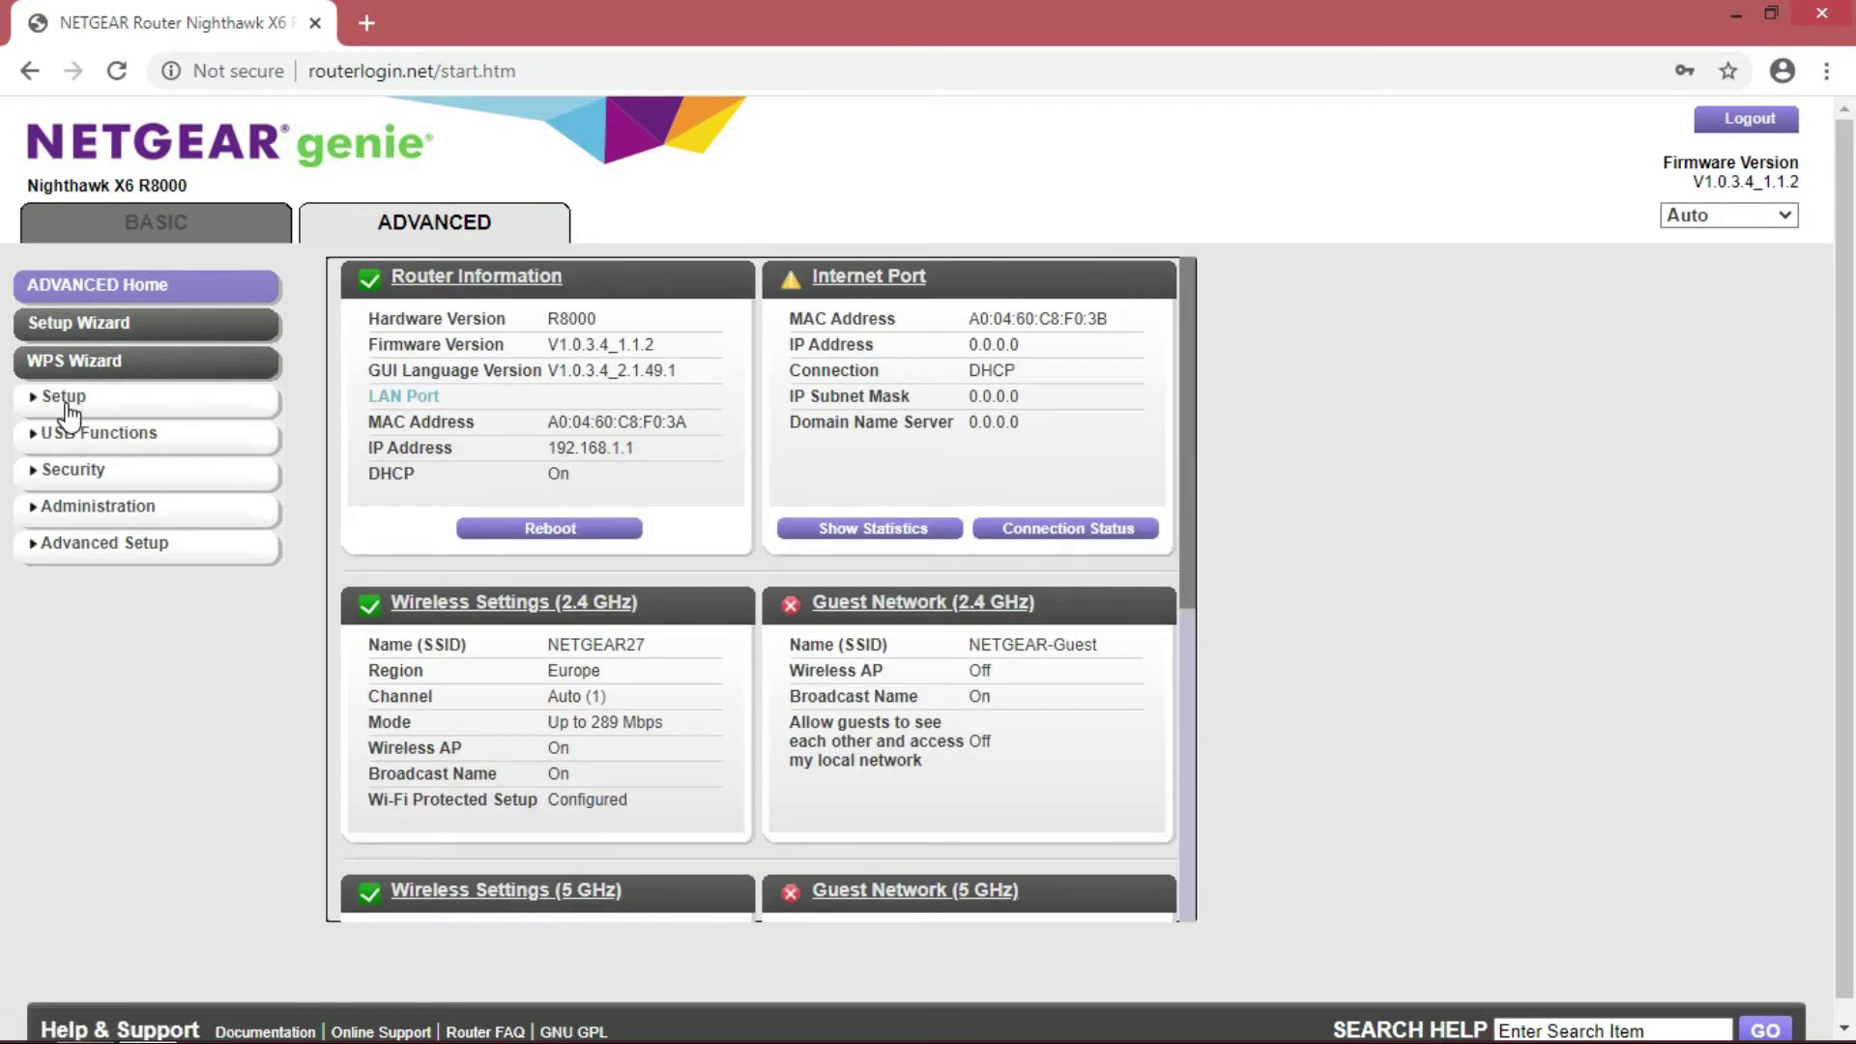
left_click(68, 406)
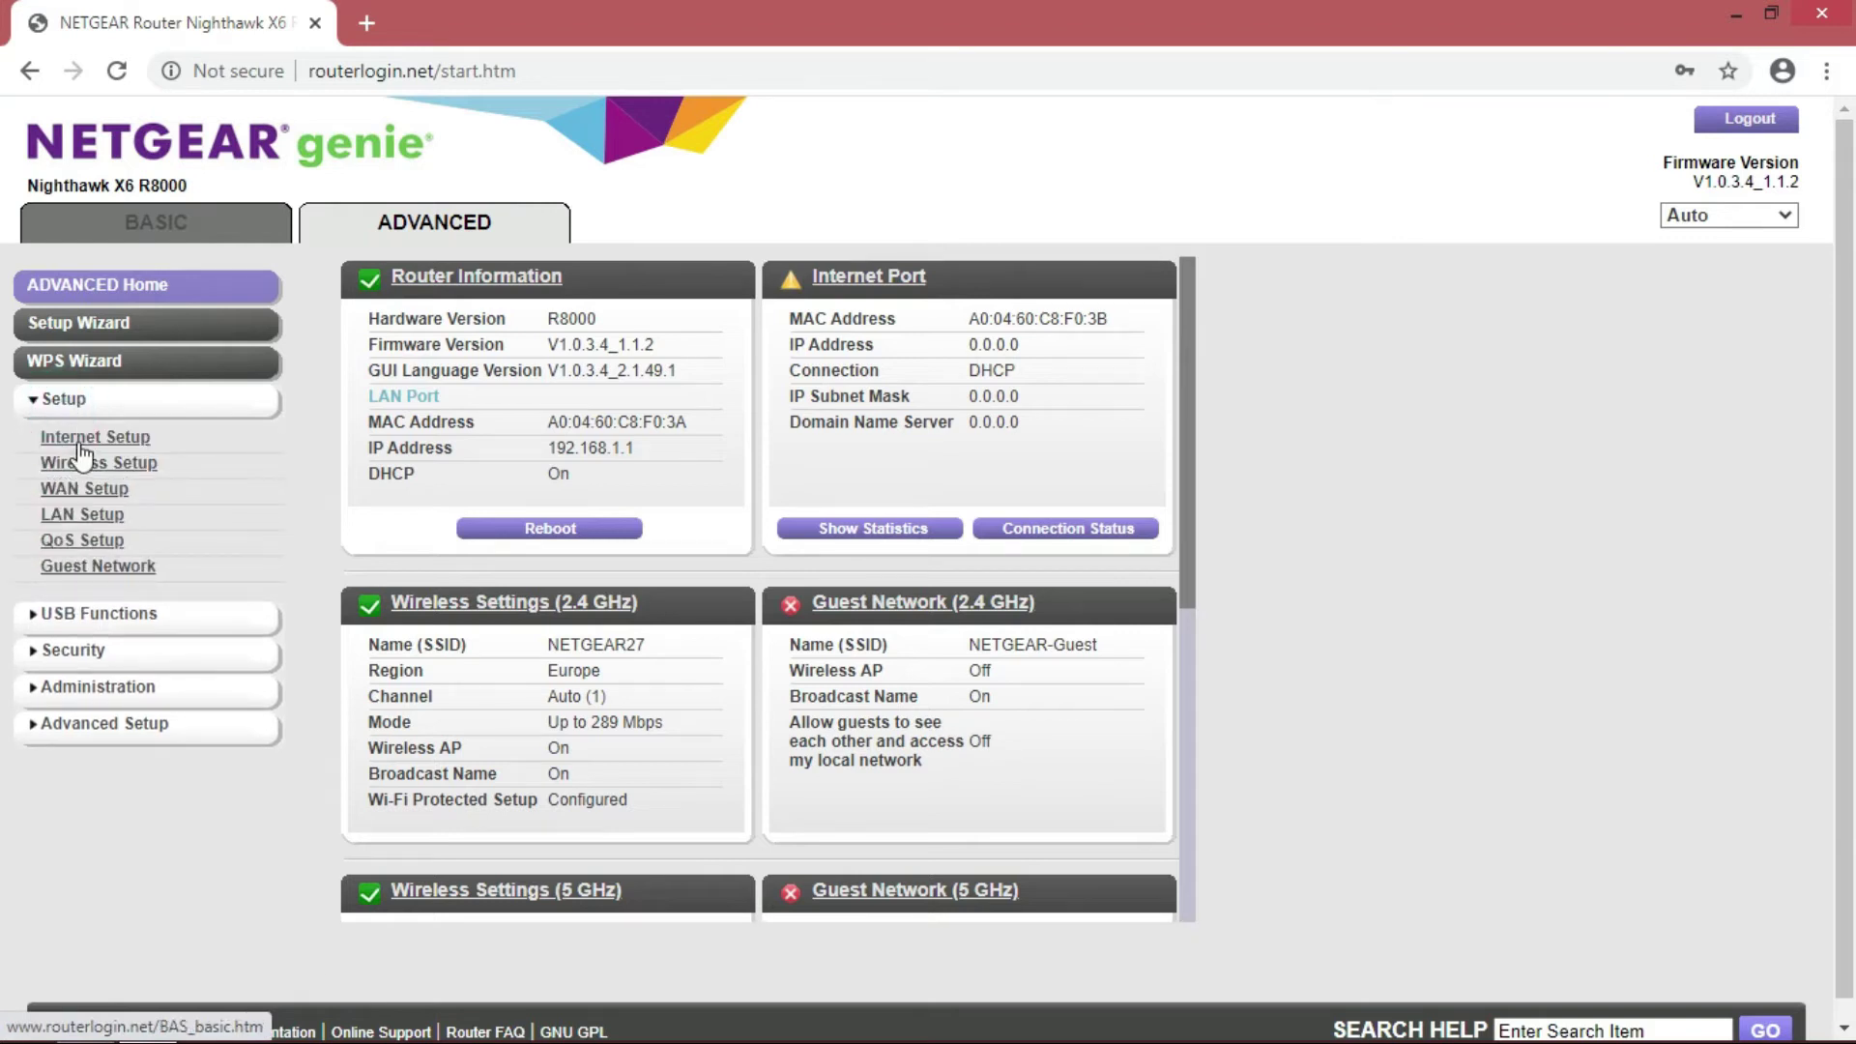
Step: Review Internet Setup's IP options: Get Dynamically from ISP versus Use Static IP Address
left_click(81, 444)
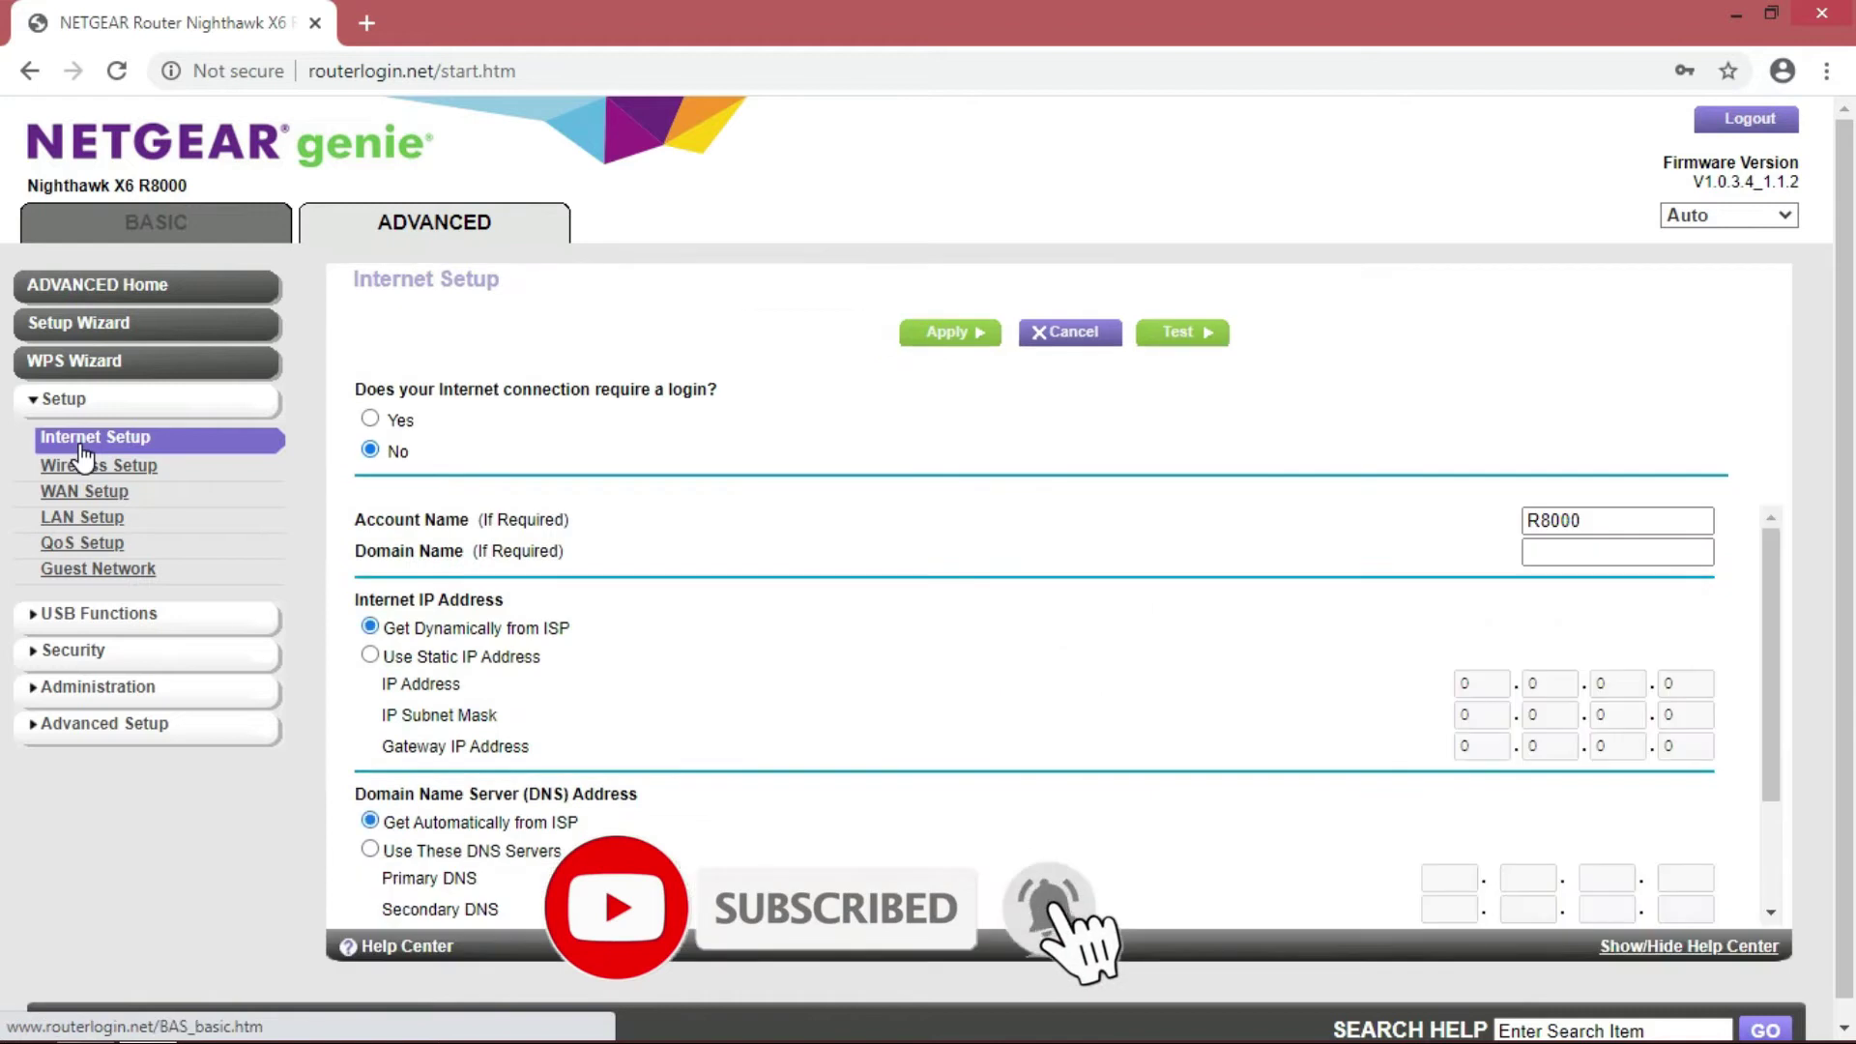
left_click_drag(542, 590, 502, 657)
left_click(491, 629)
left_click_drag(383, 628, 714, 639)
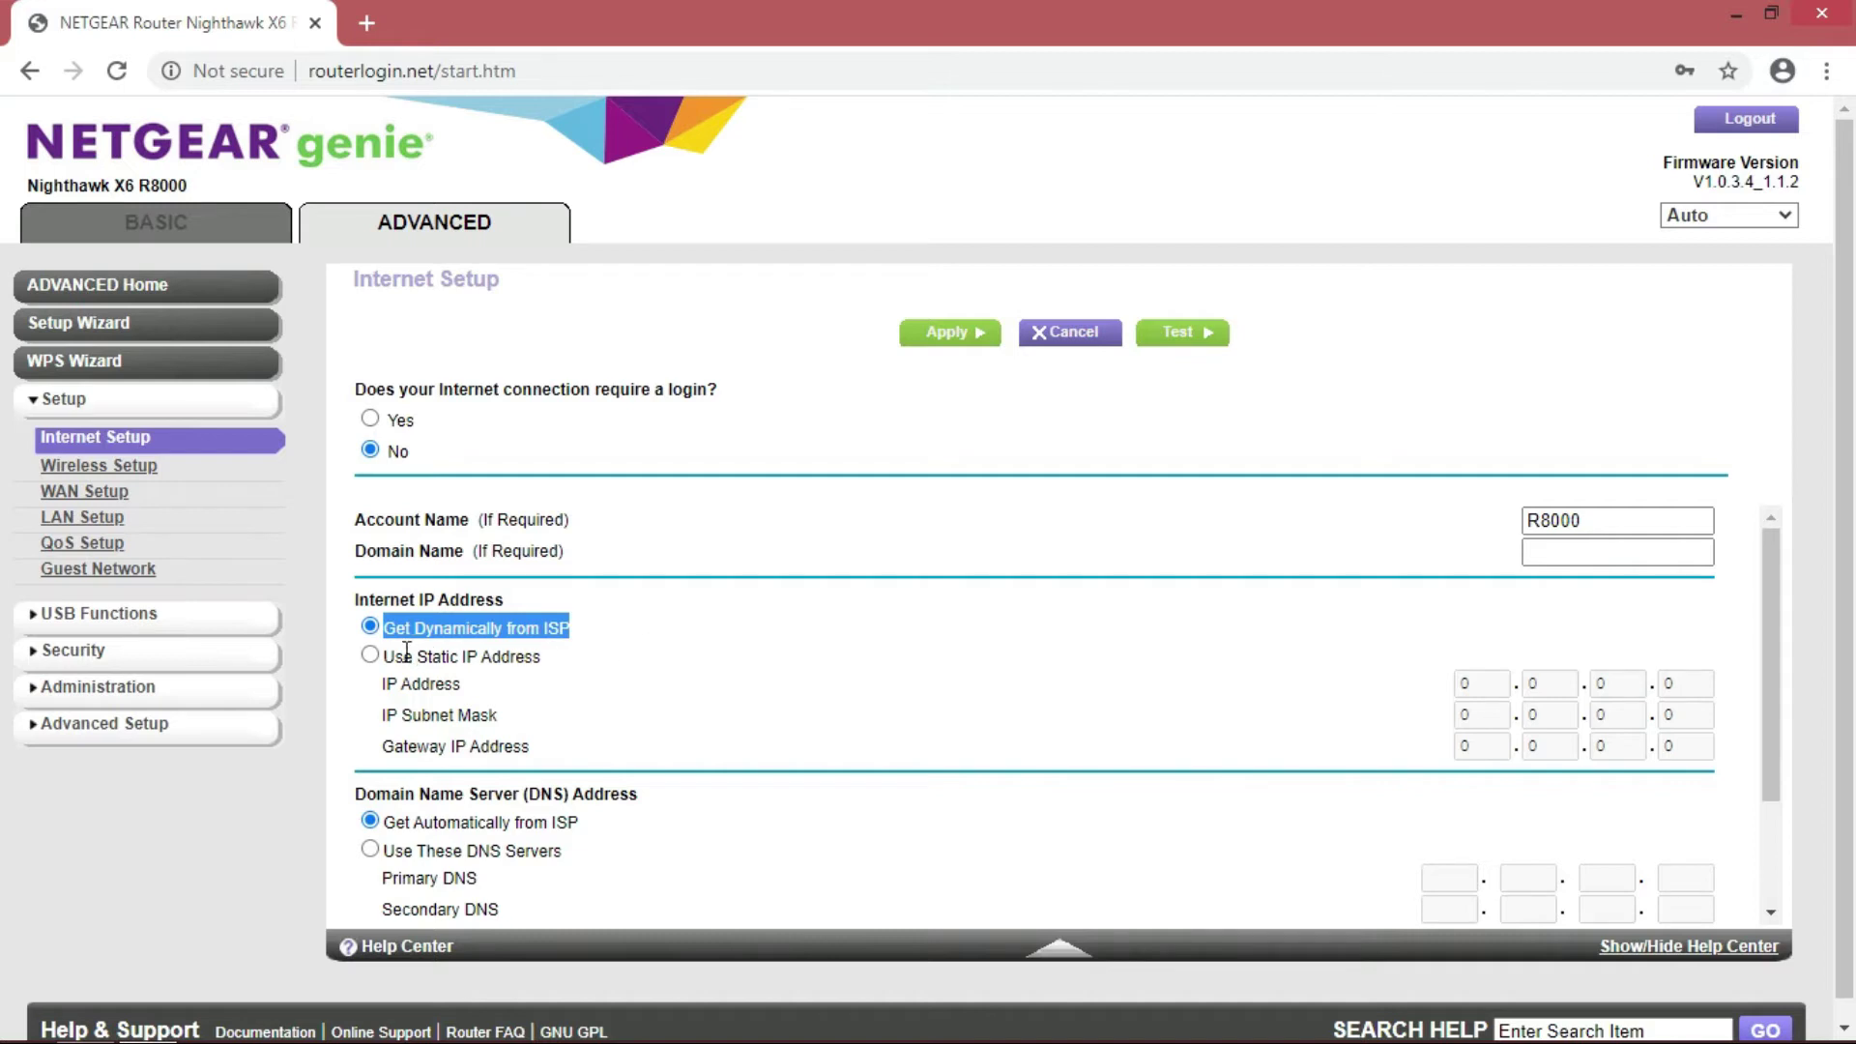
left_click_drag(386, 656, 523, 668)
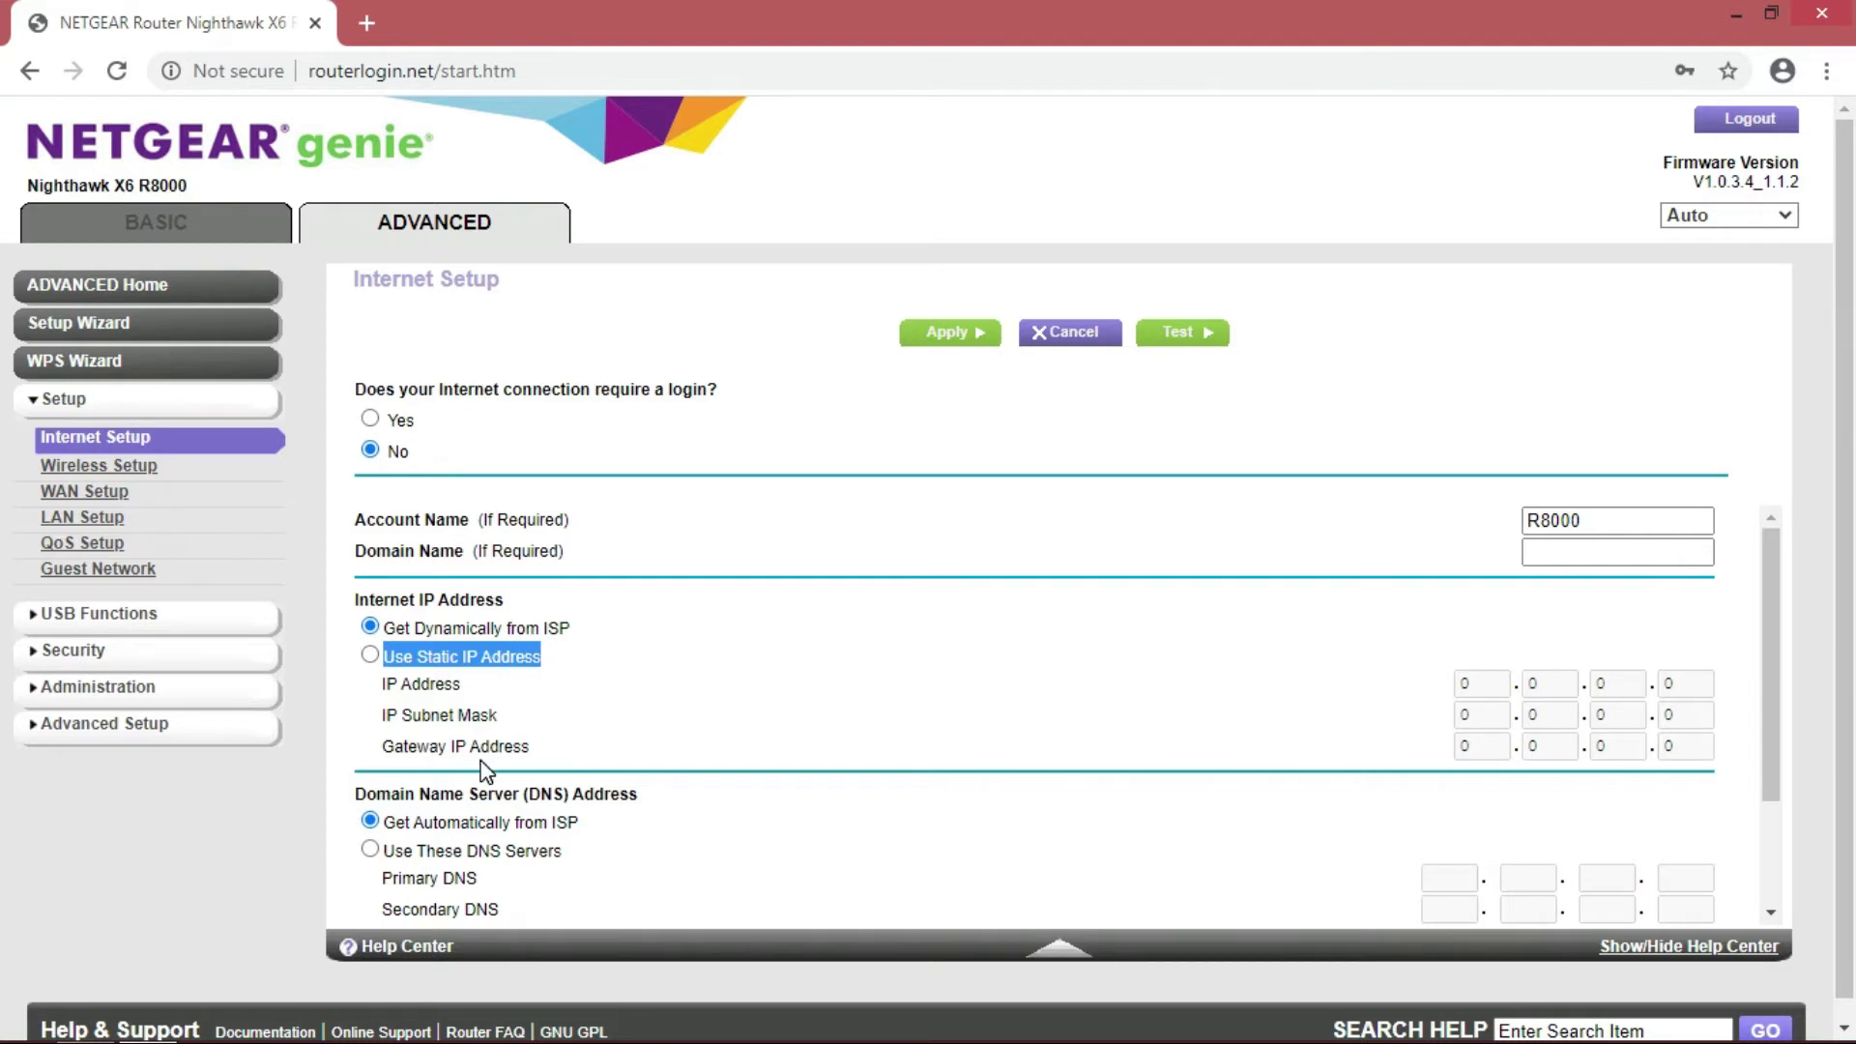
left_click(894, 545)
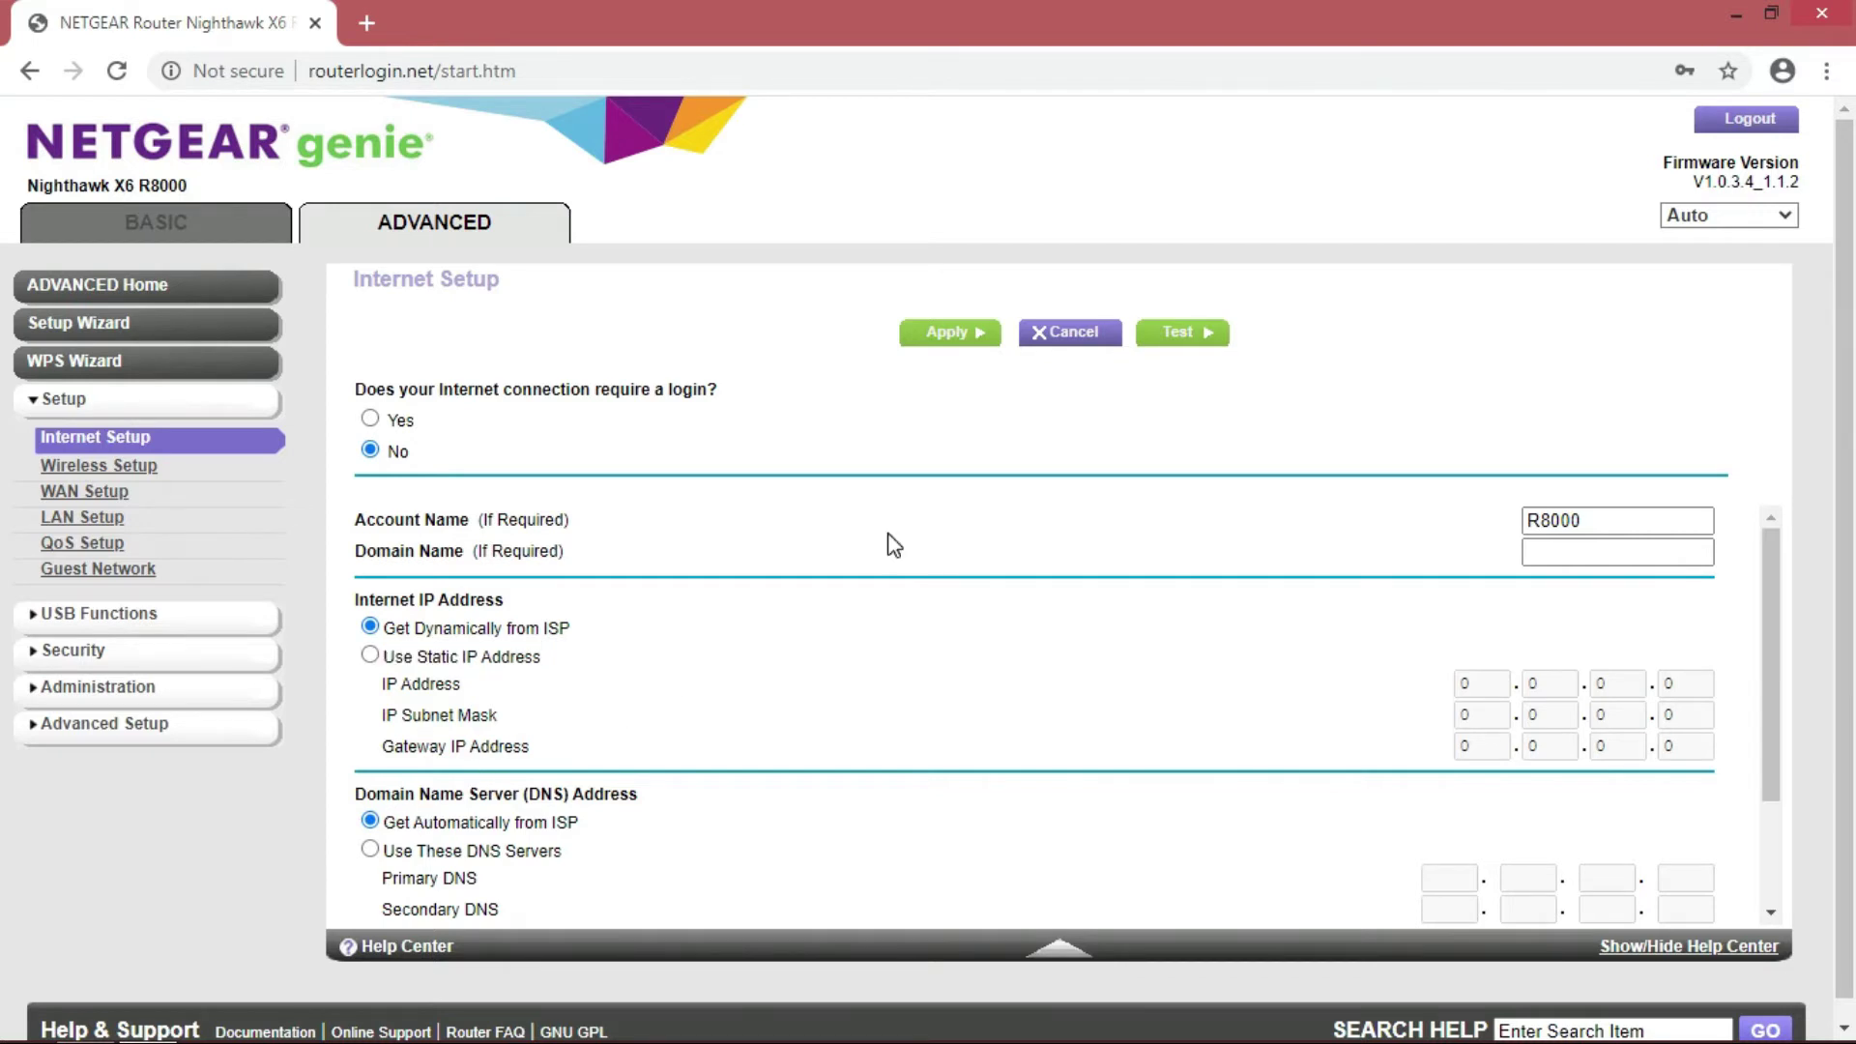
left_click(87, 467)
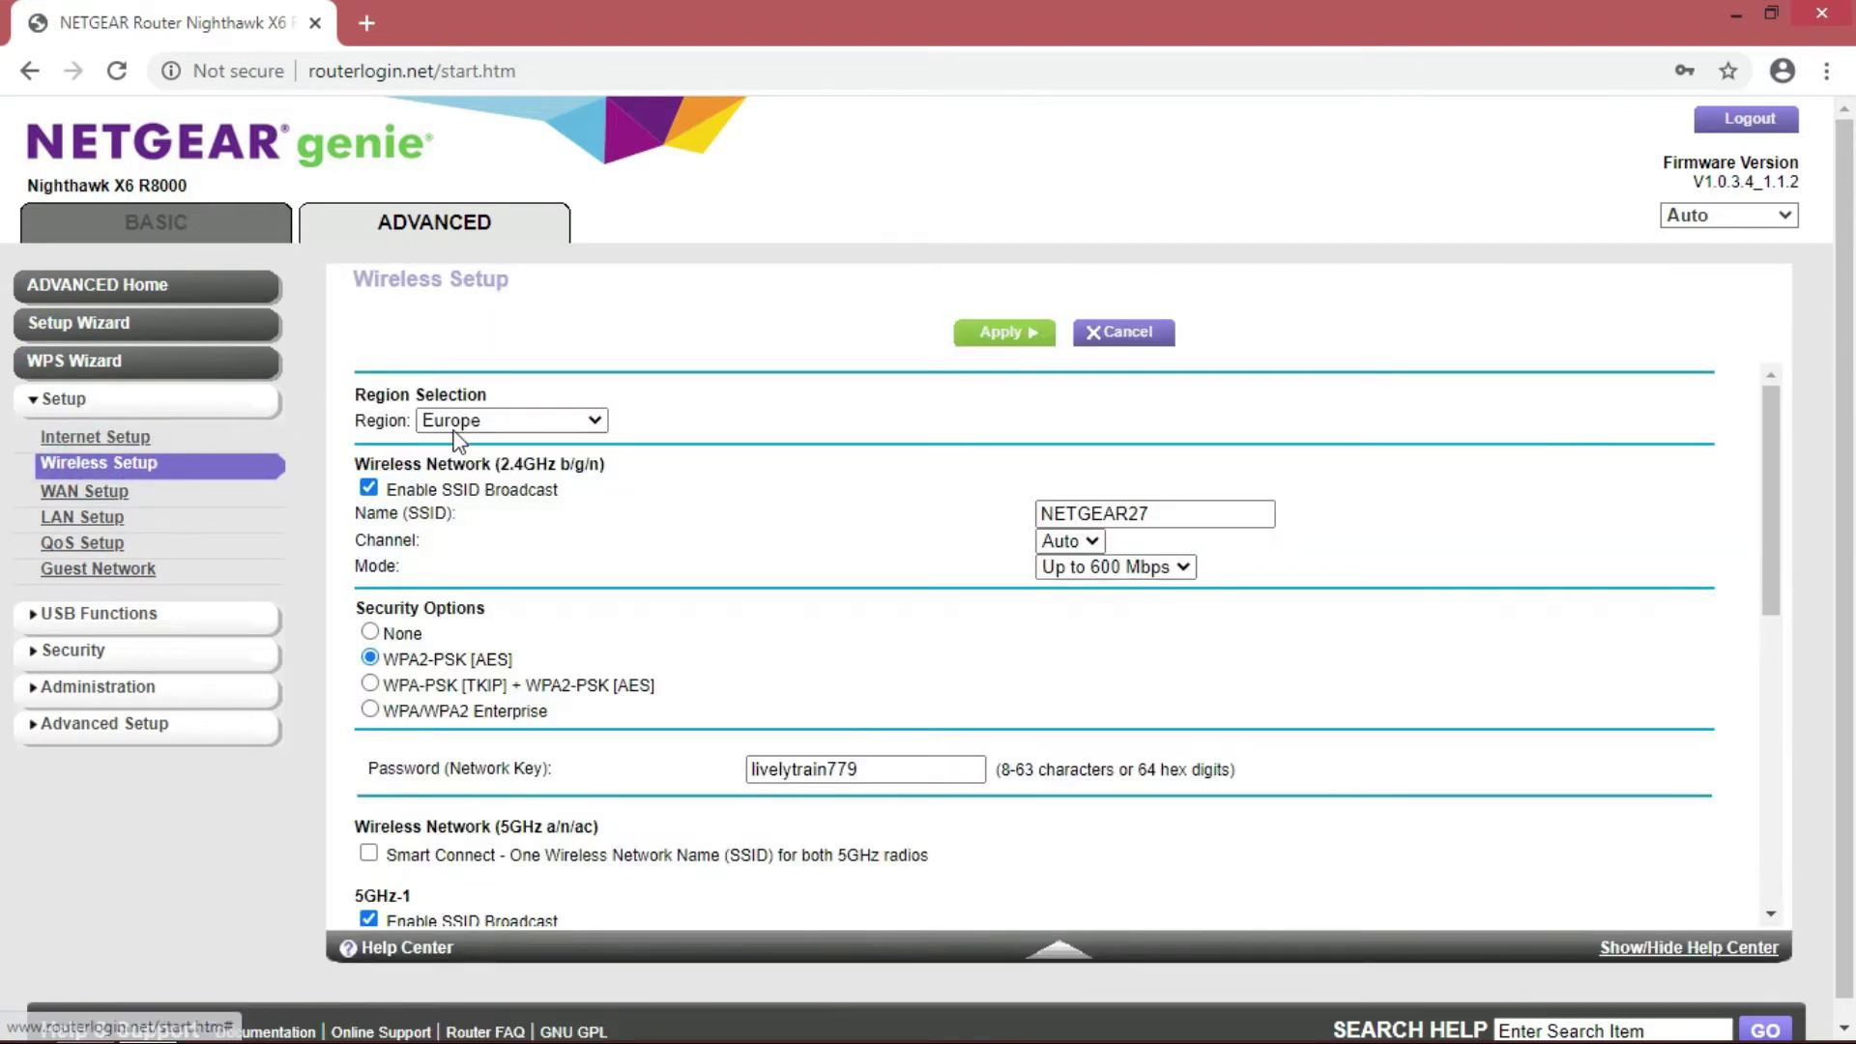
Step: Set the region to Asia and name the 2.4 GHz network Techzyguru, keeping channel Auto
left_click(452, 432)
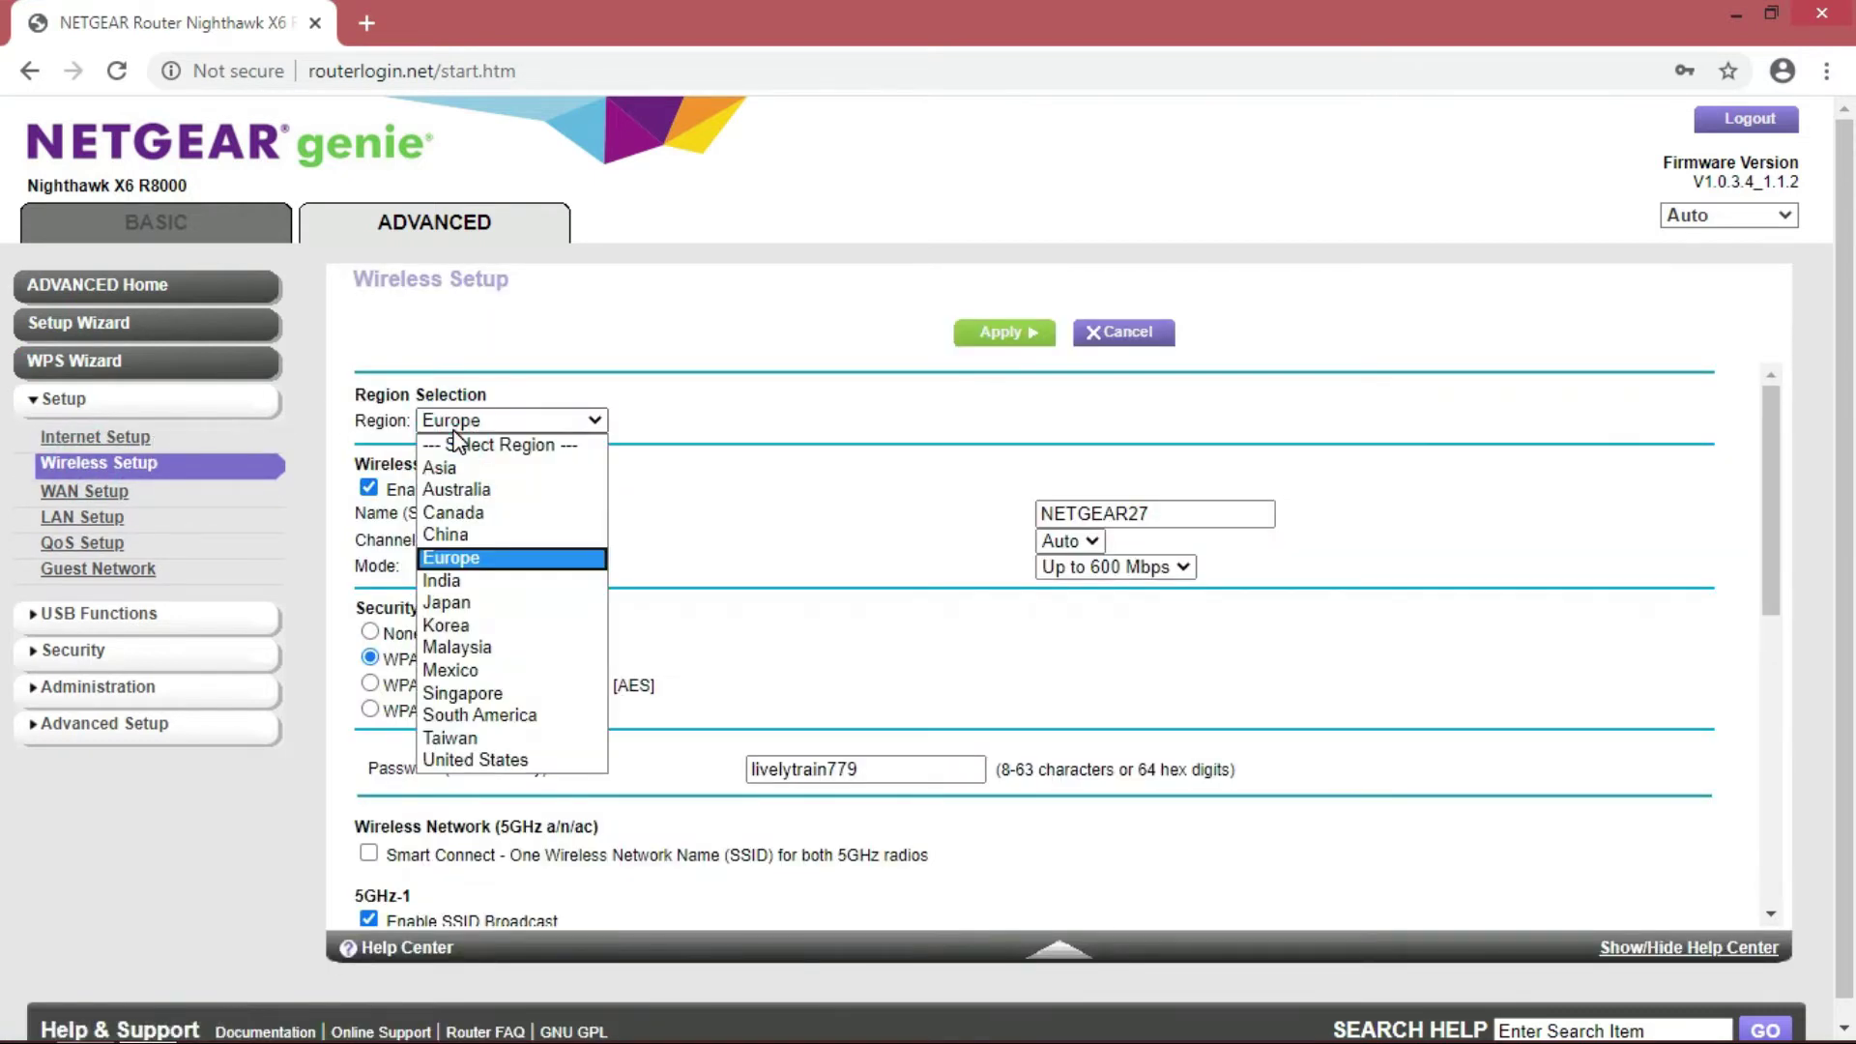
left_click(458, 470)
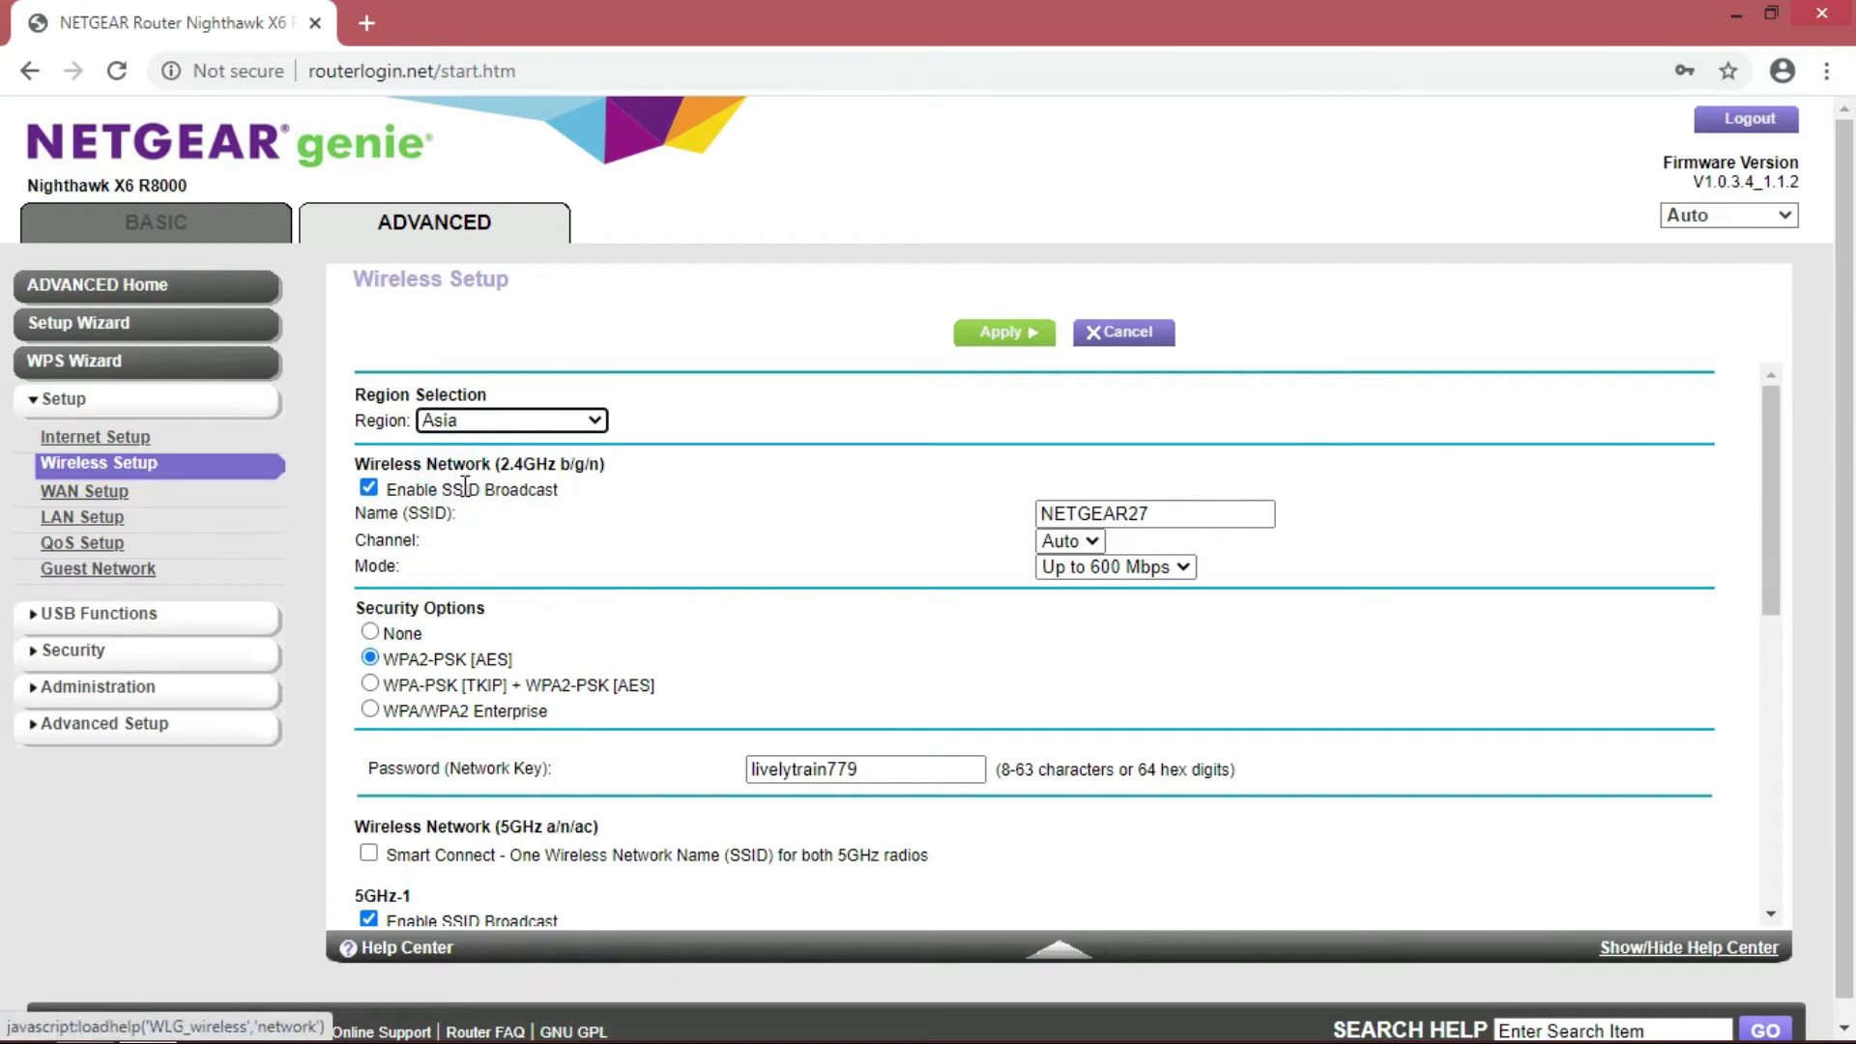
left_click(1204, 518)
key("ctrl+a")
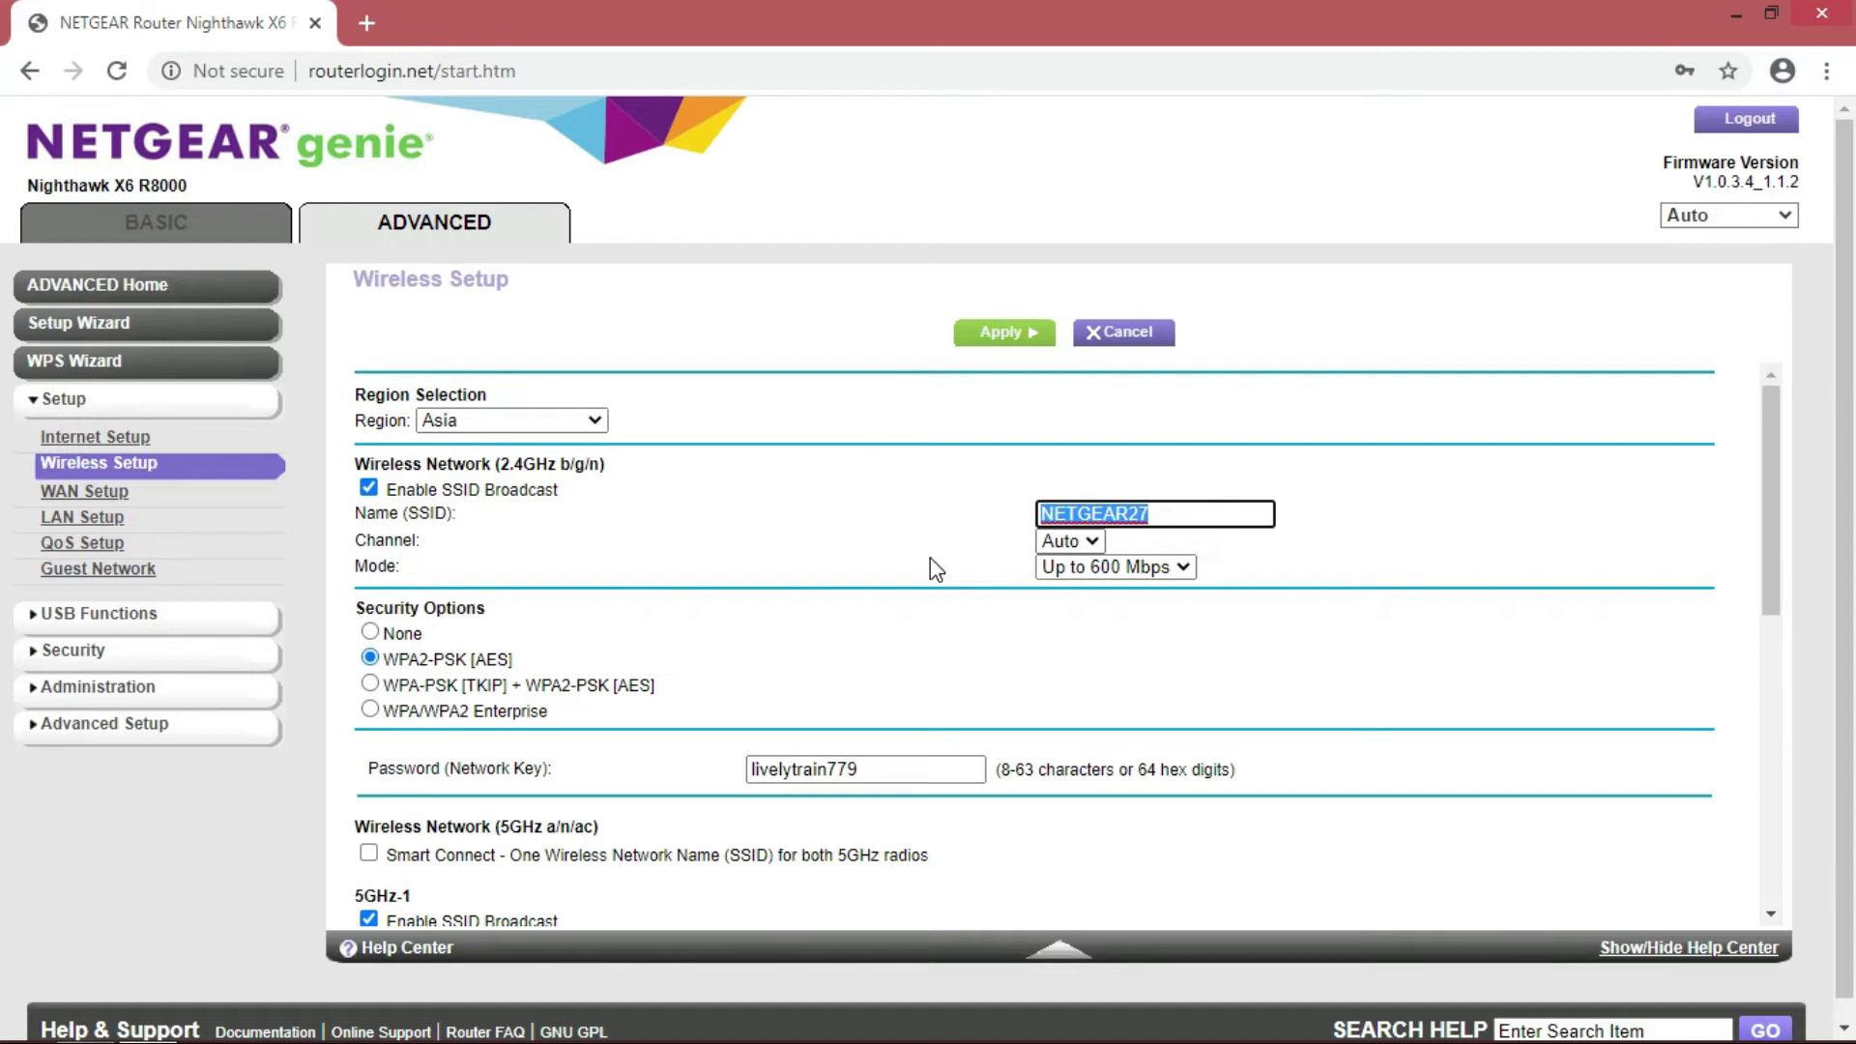
type("Techzyguru")
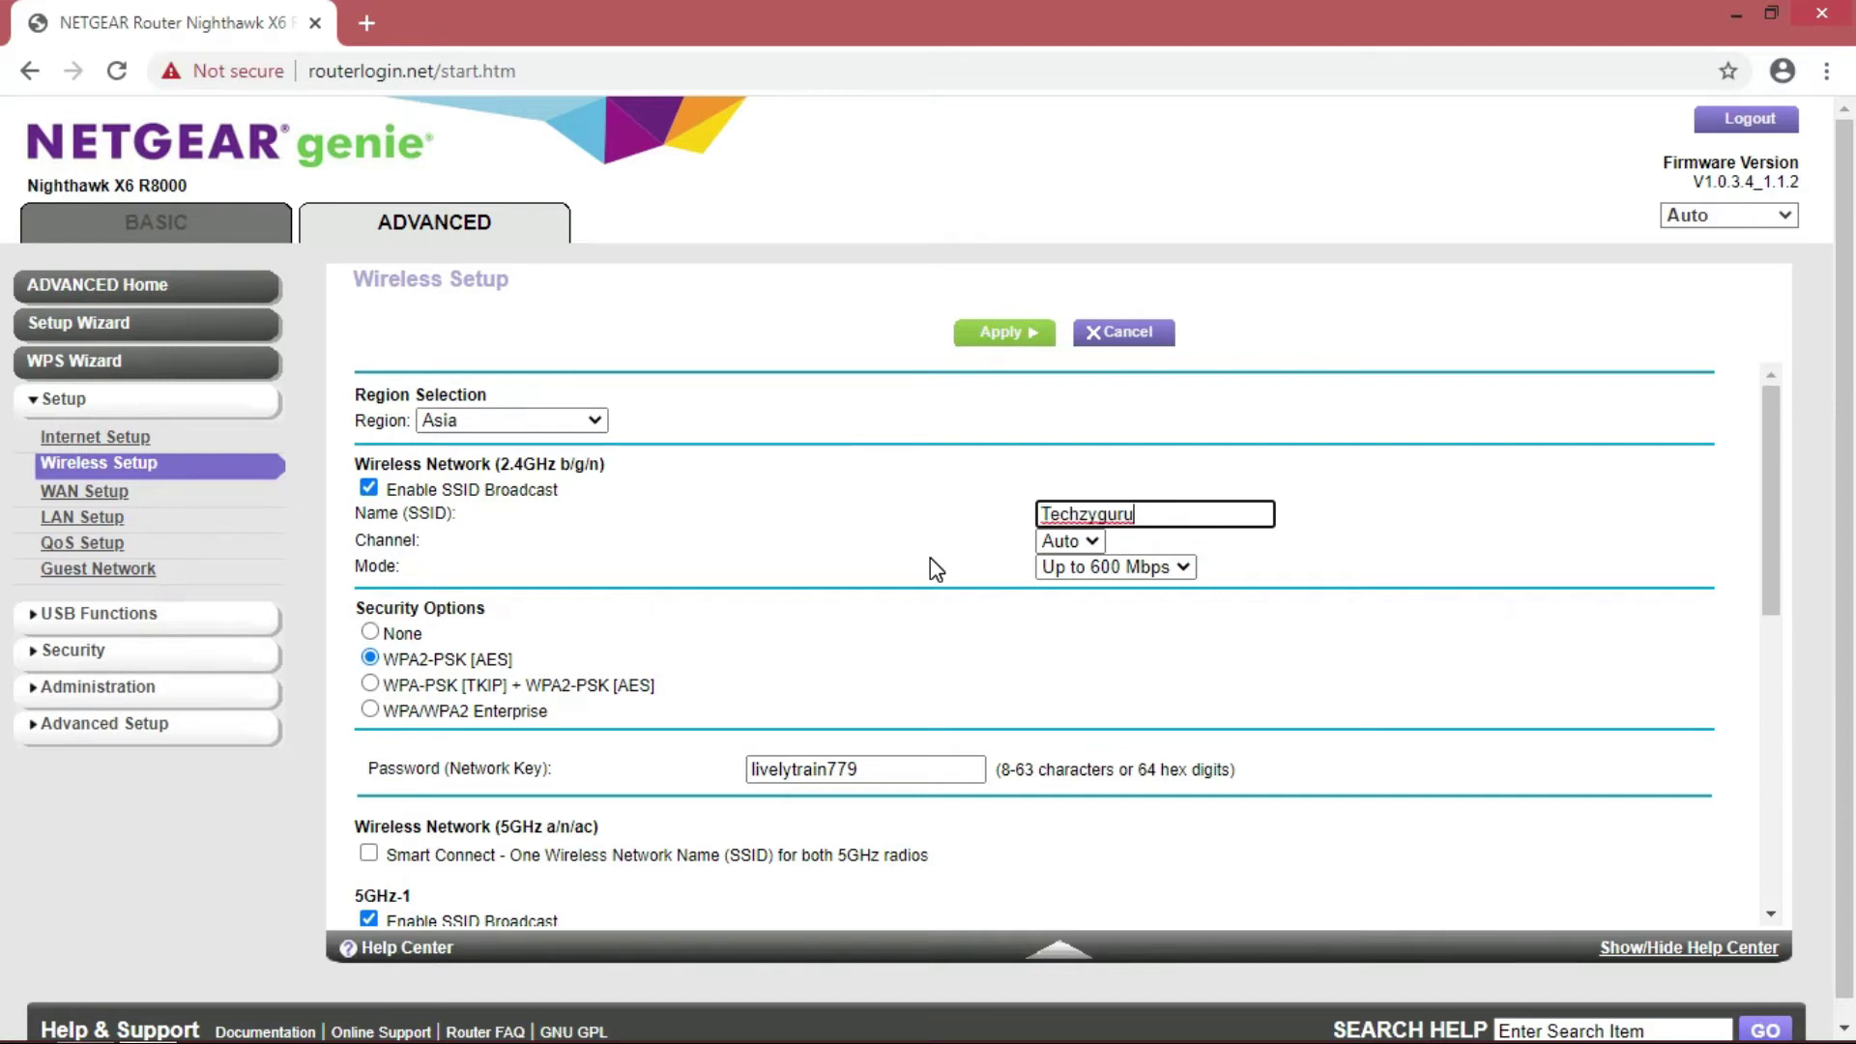
left_click(1083, 549)
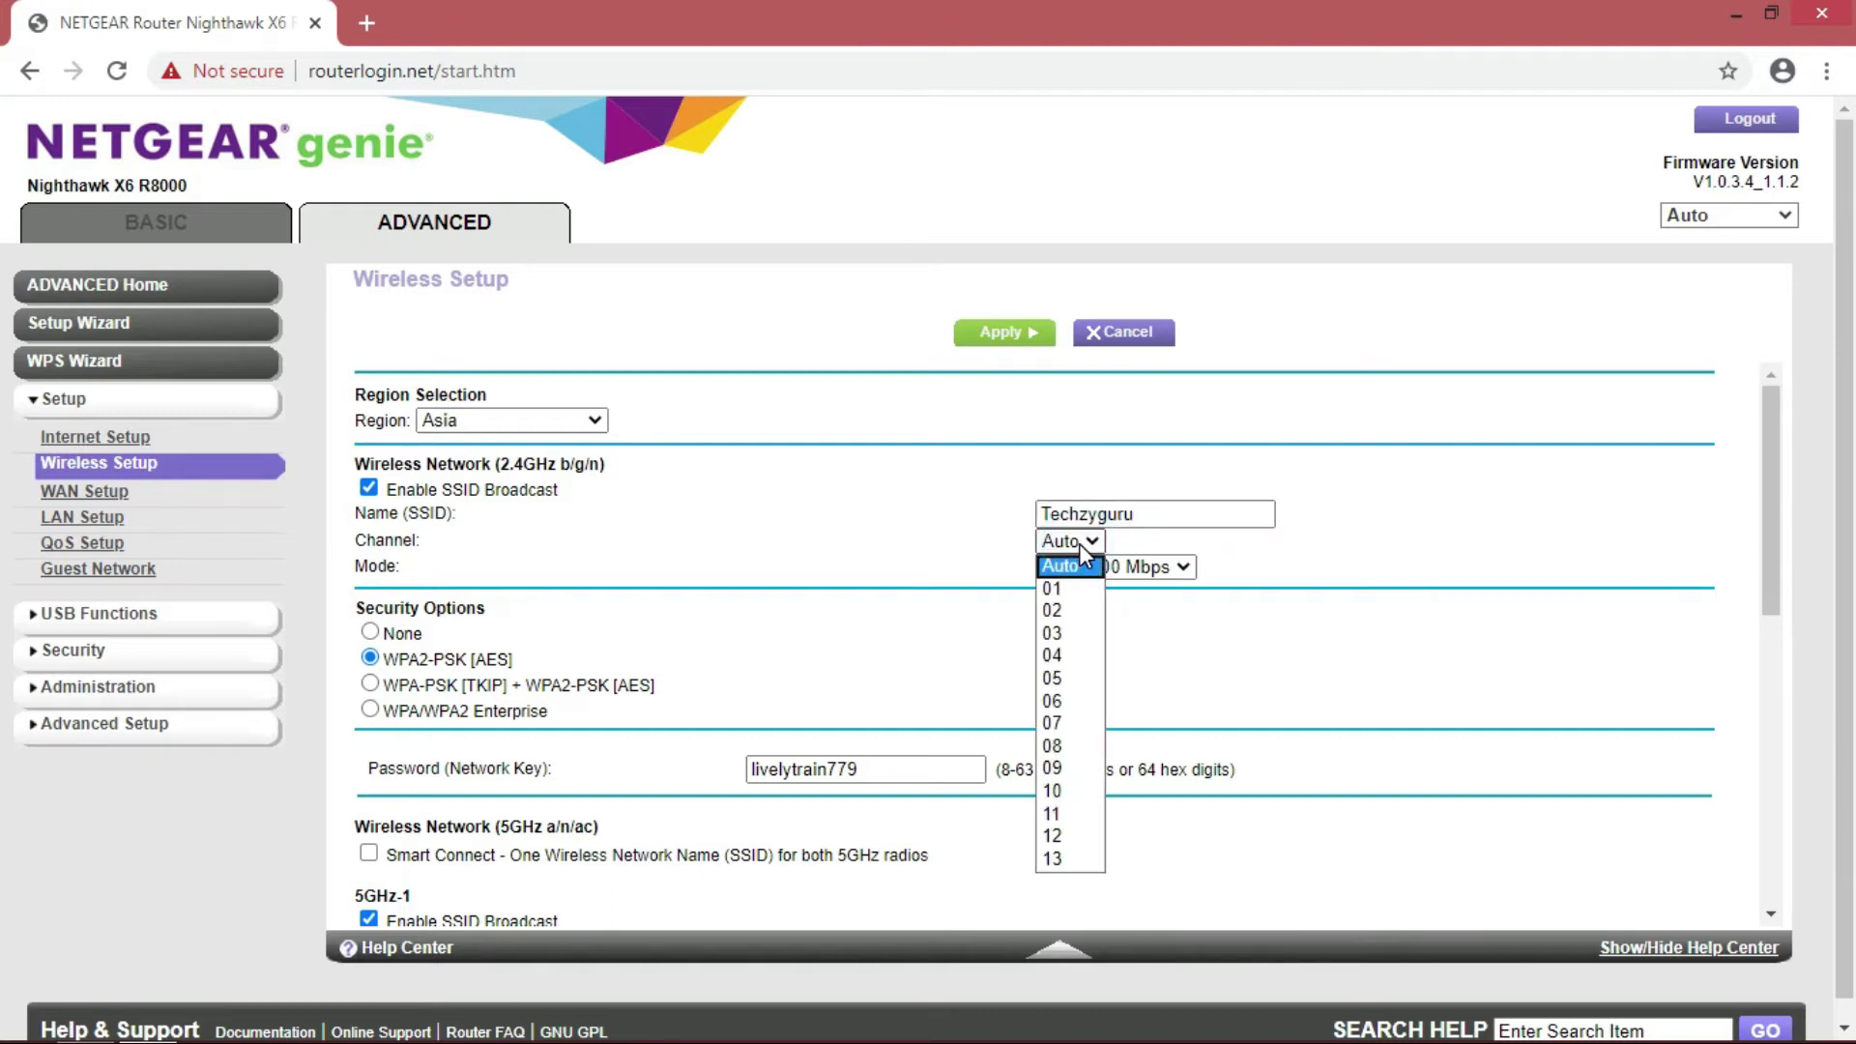
left_click(1079, 544)
left_click(1095, 624)
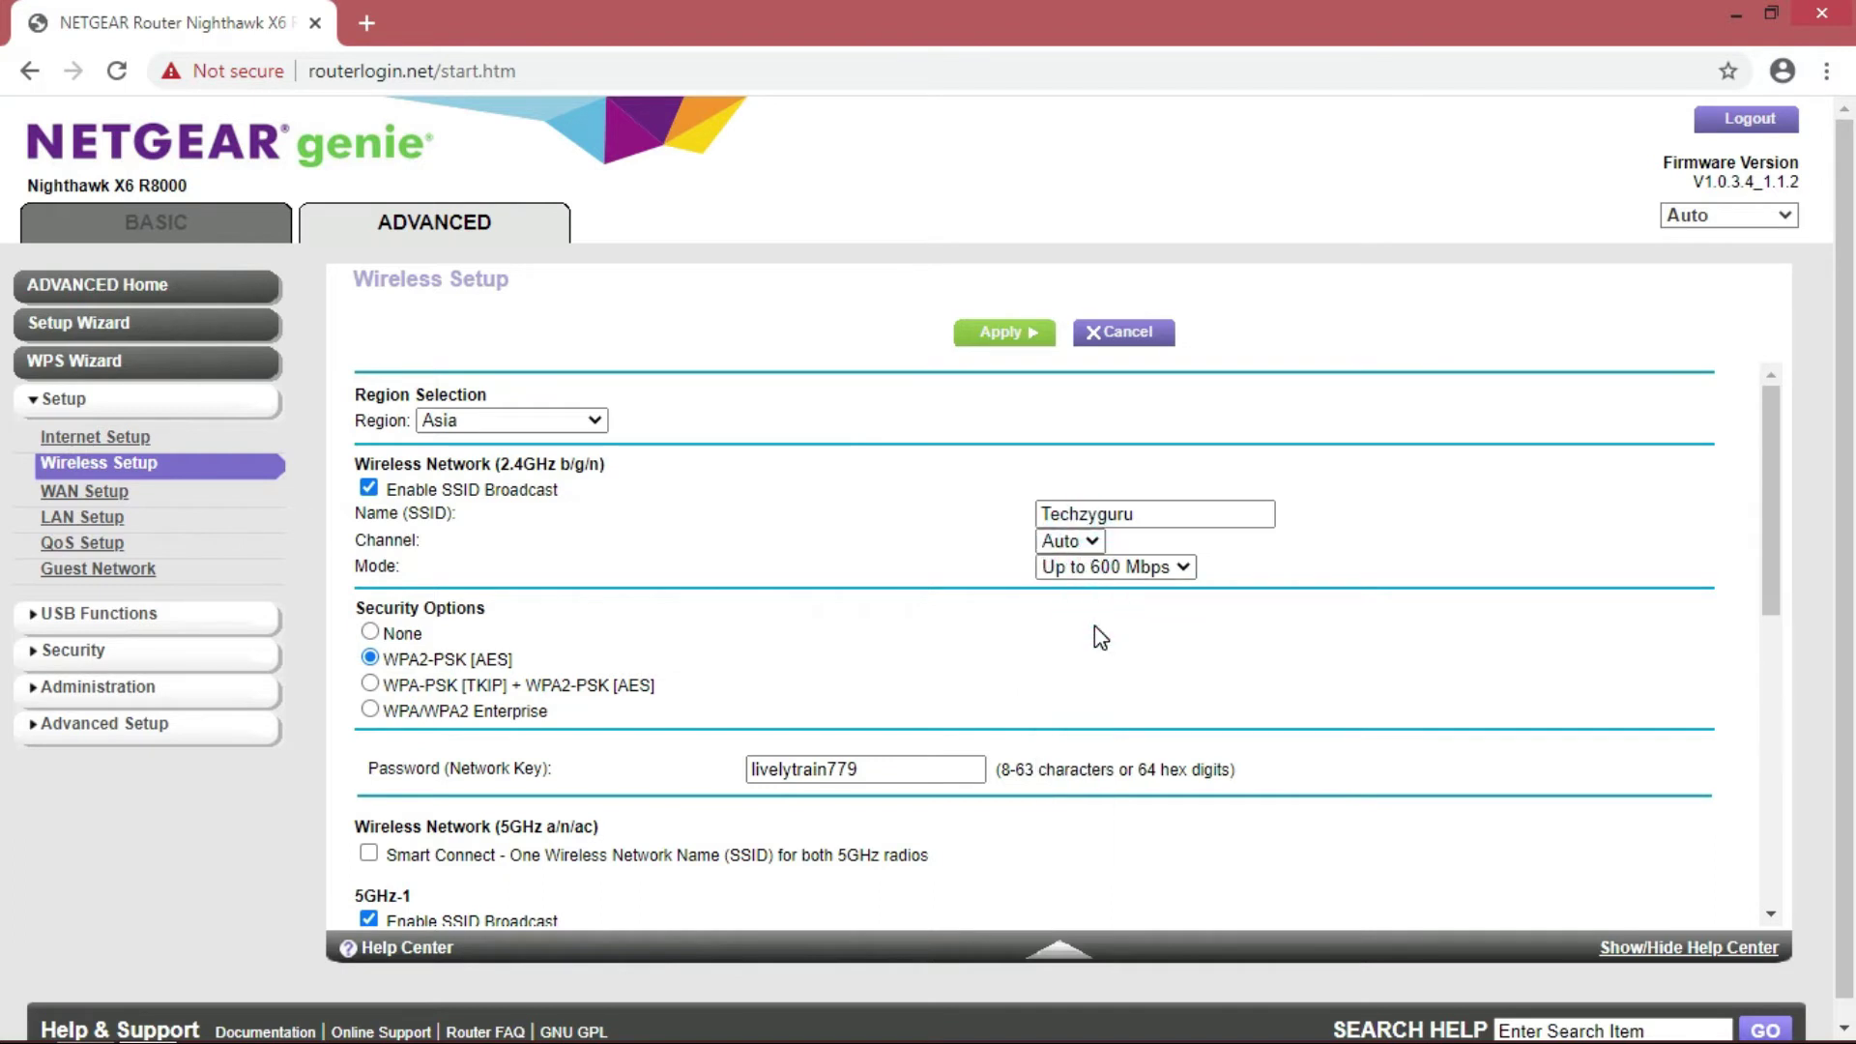
Step: Replace the 2.4 GHz WPA2-PSK network password with a new key
left_click_drag(354, 609, 693, 624)
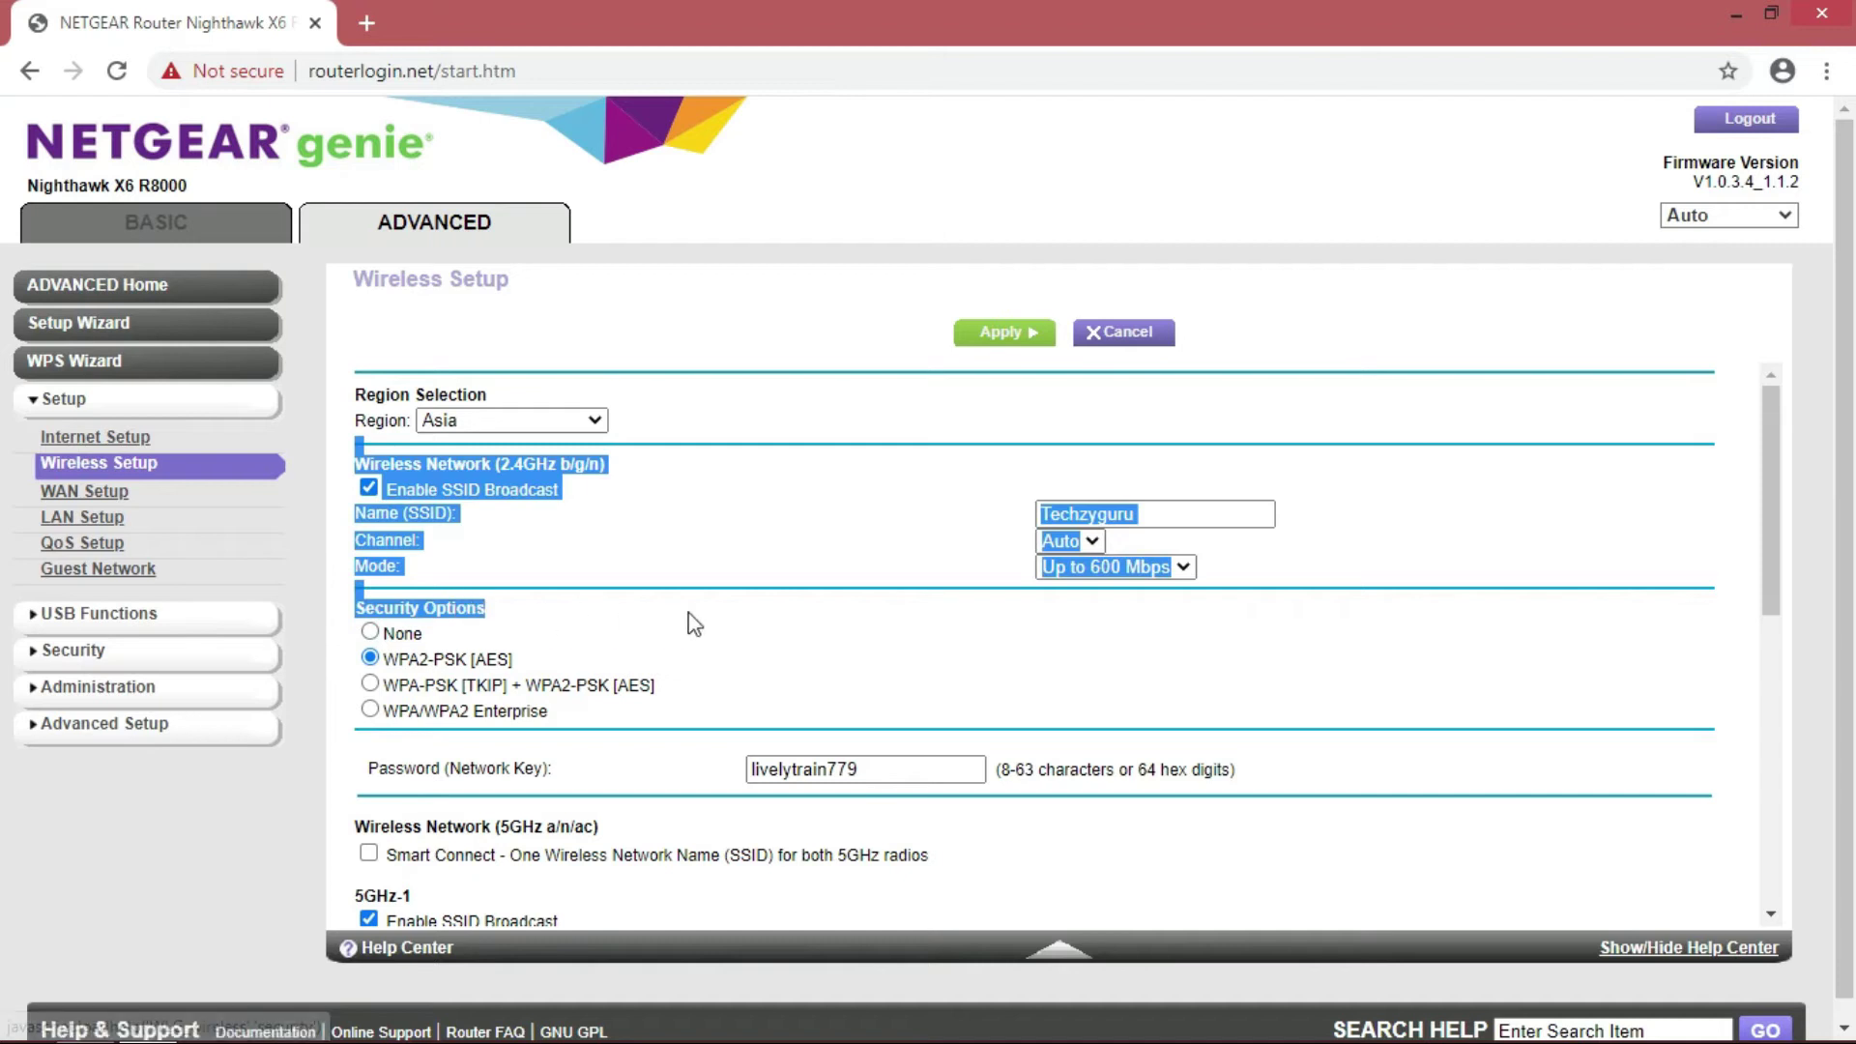
left_click(689, 617)
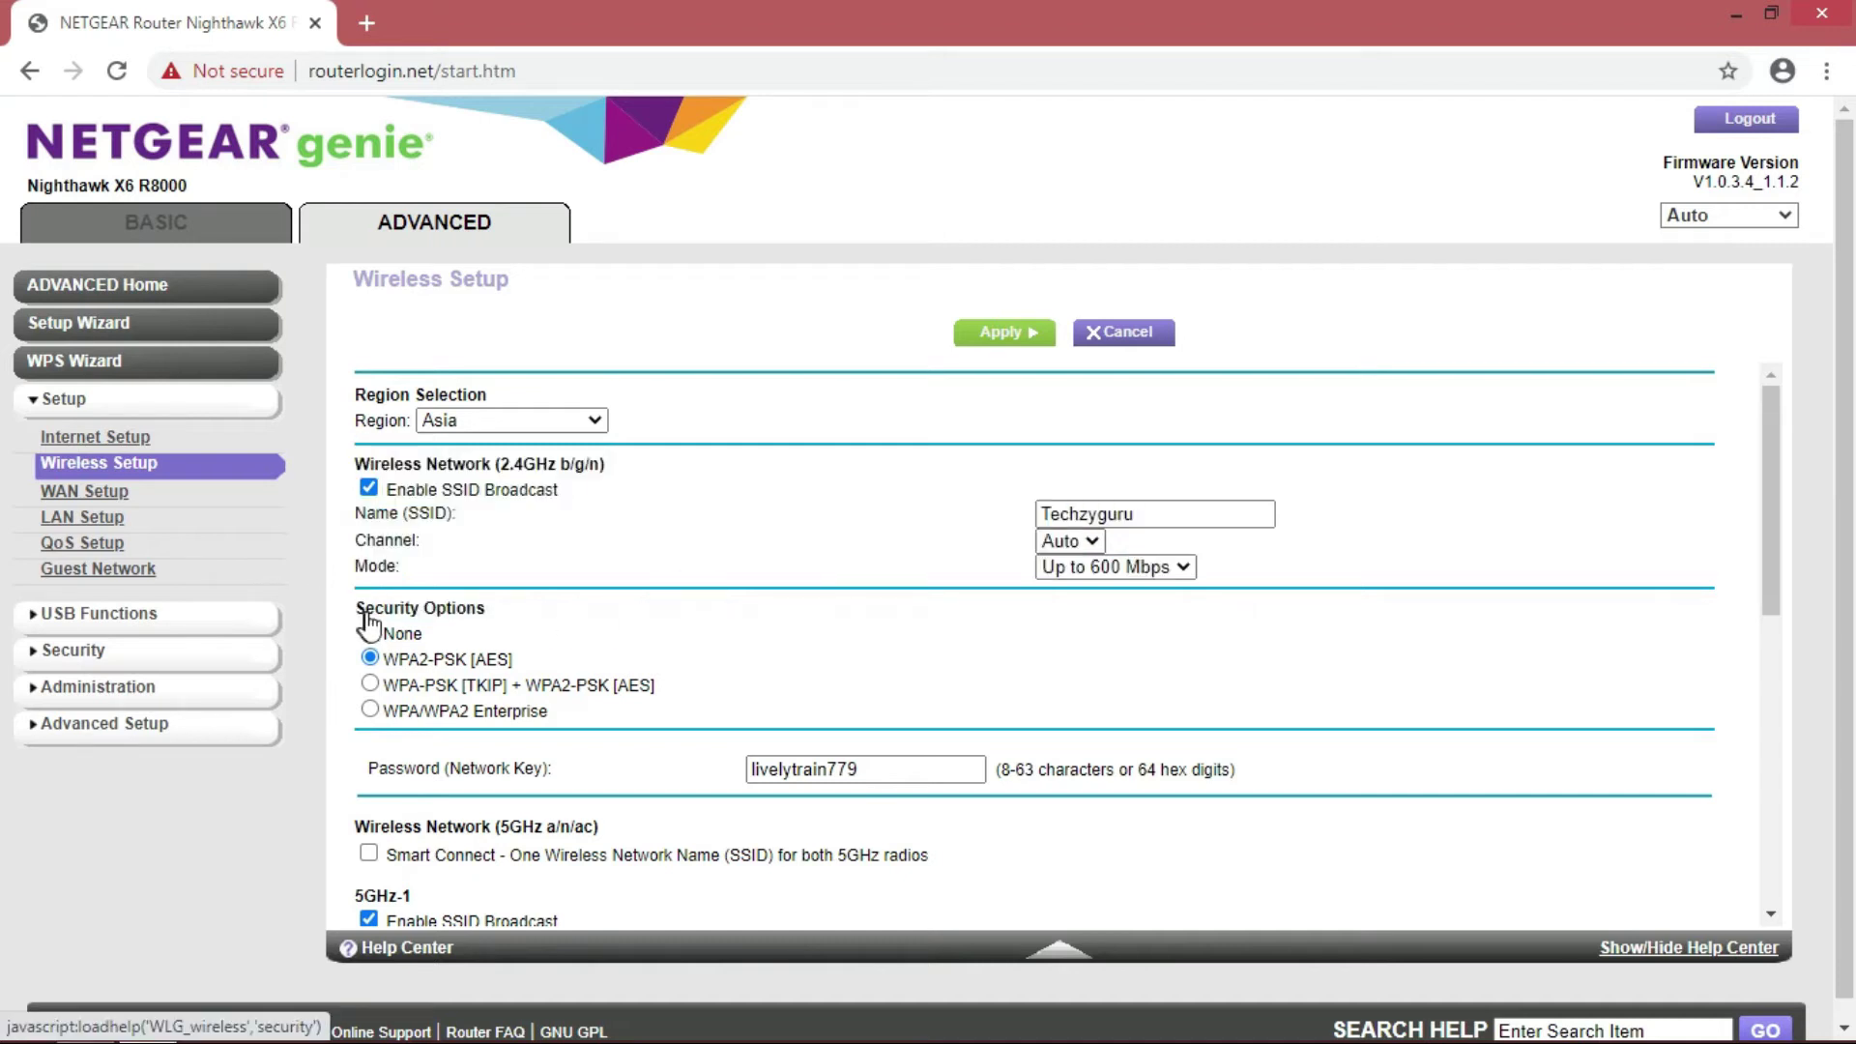
left_click(487, 614)
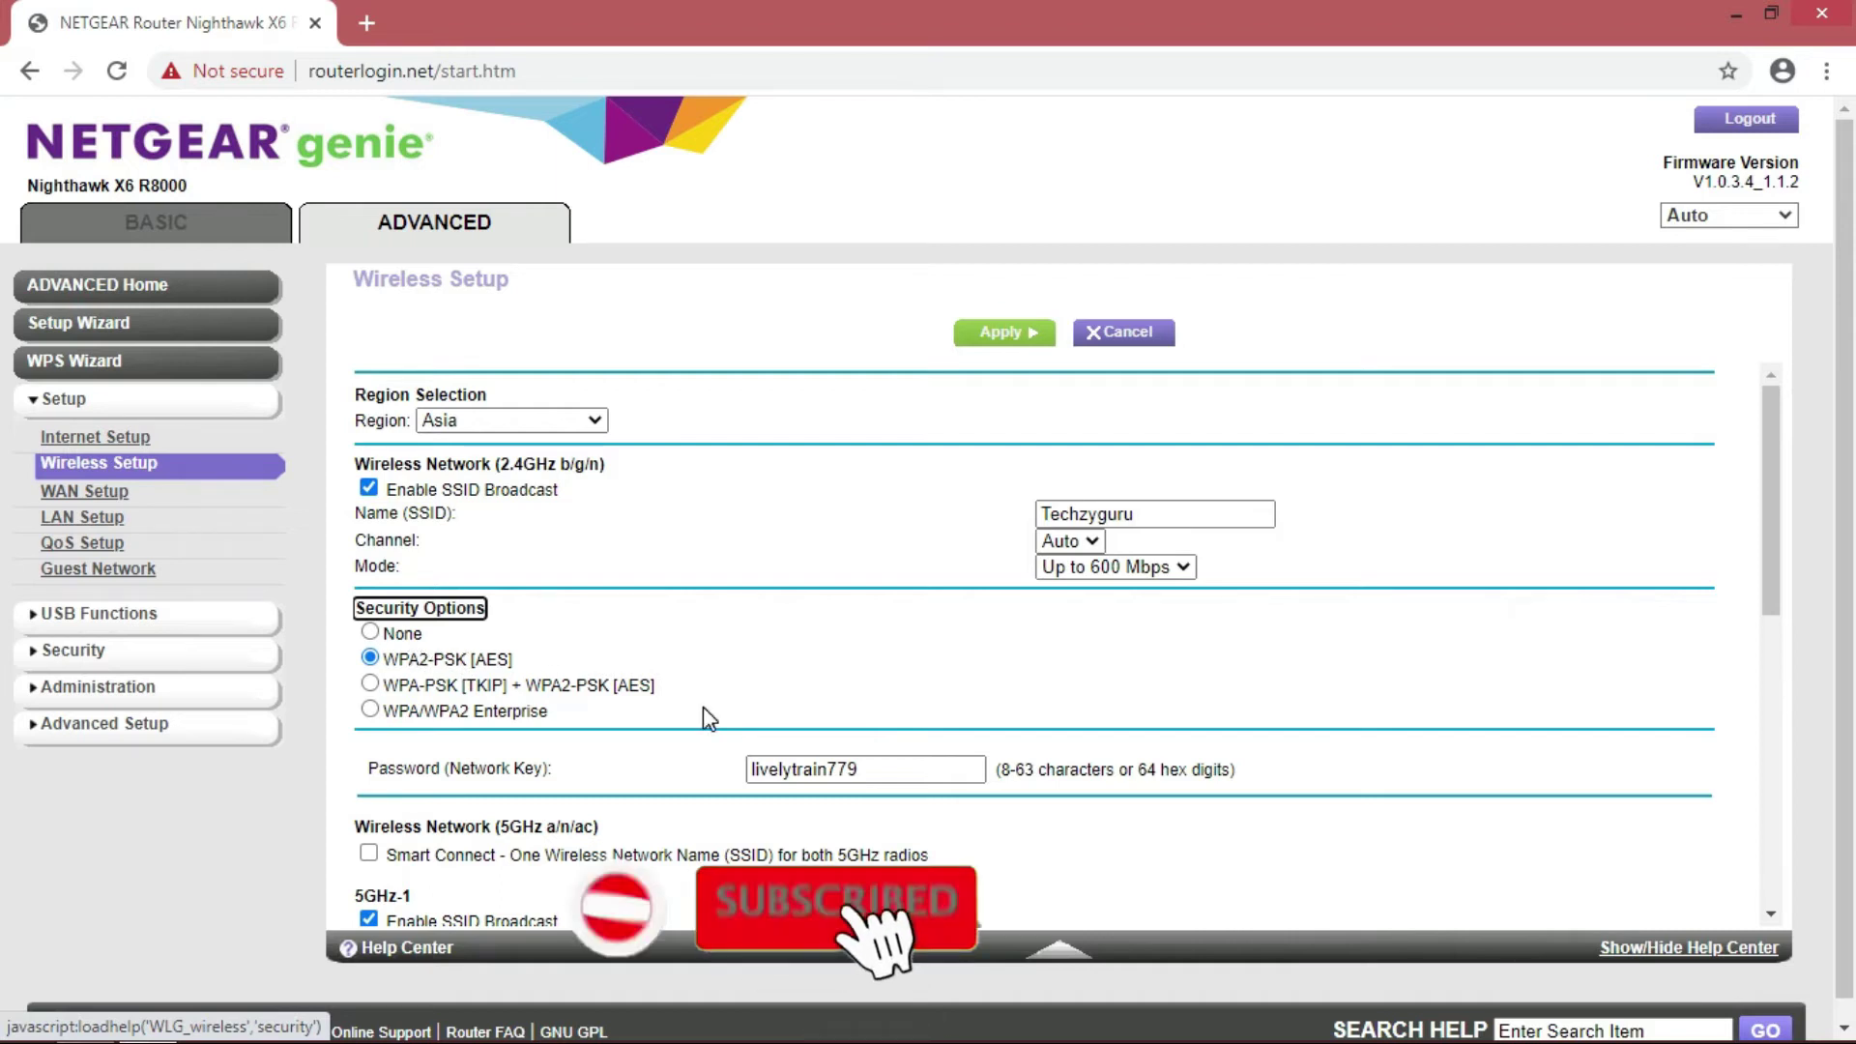
double_click(867, 769)
key("BackSpace")
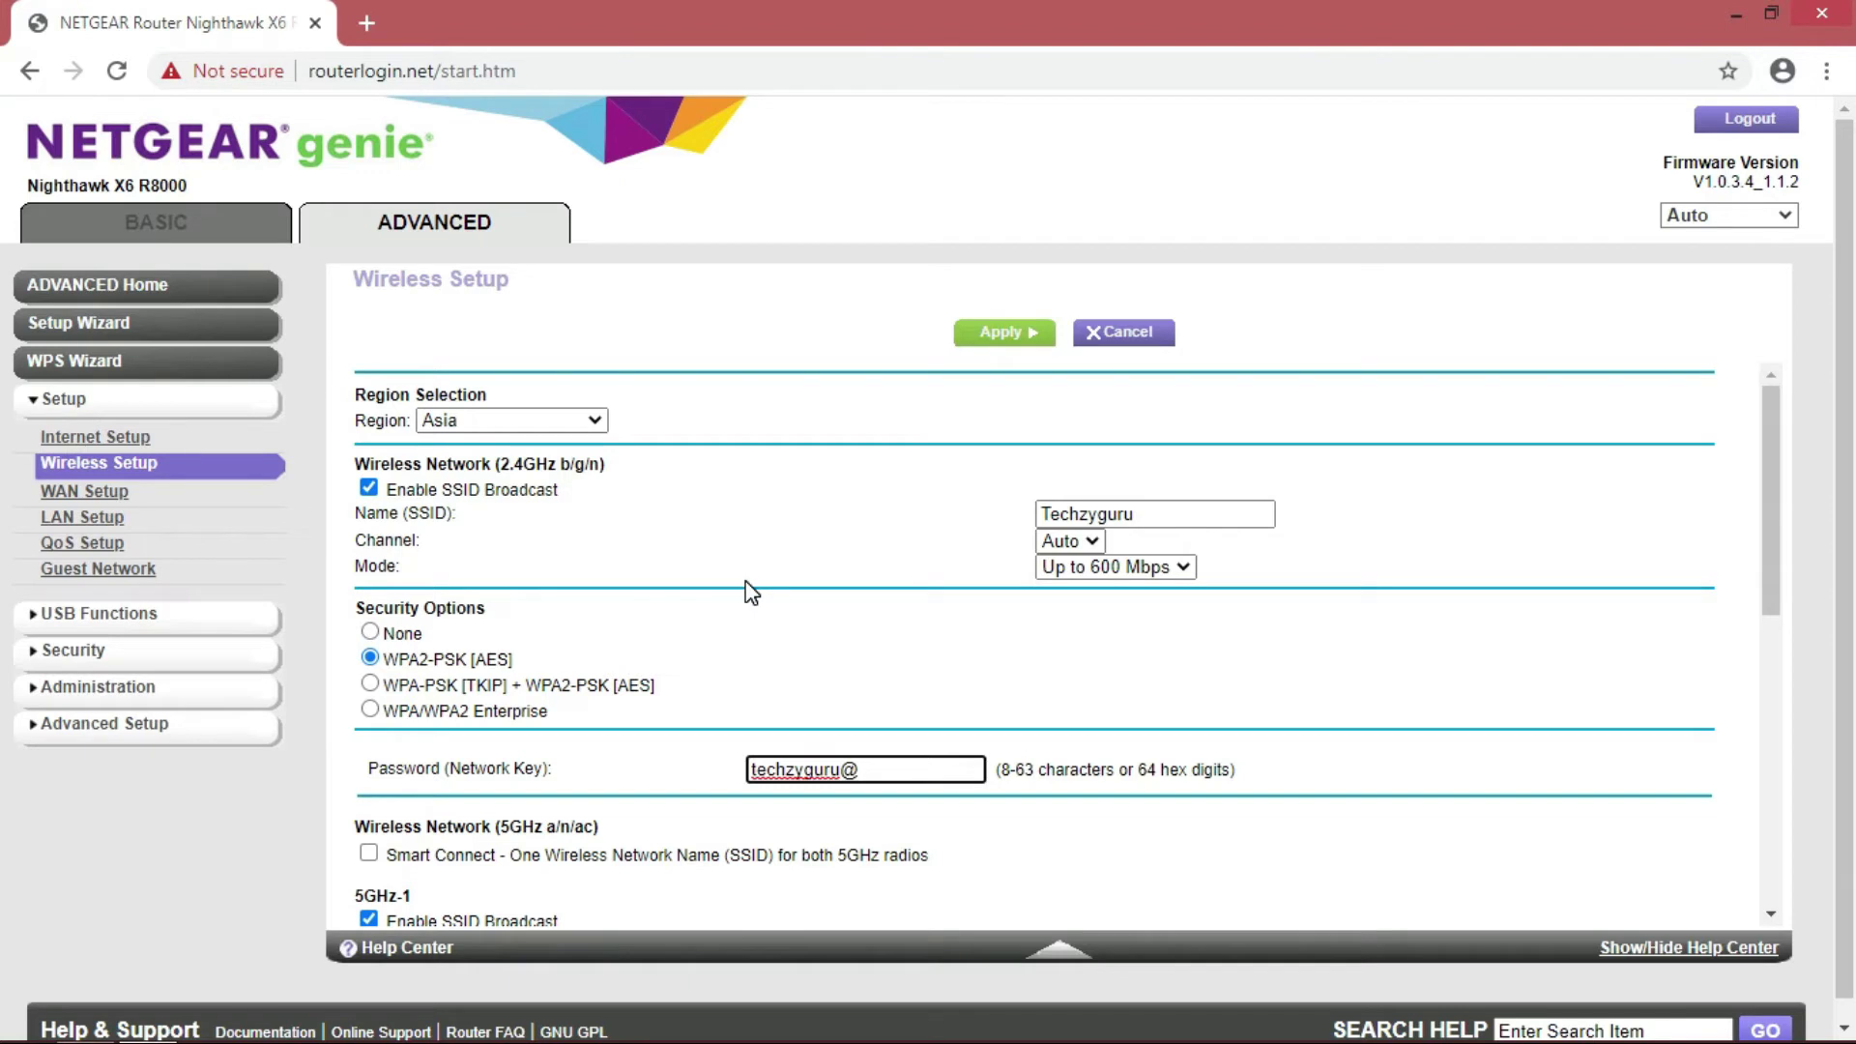
scroll(751, 592, "down", 1)
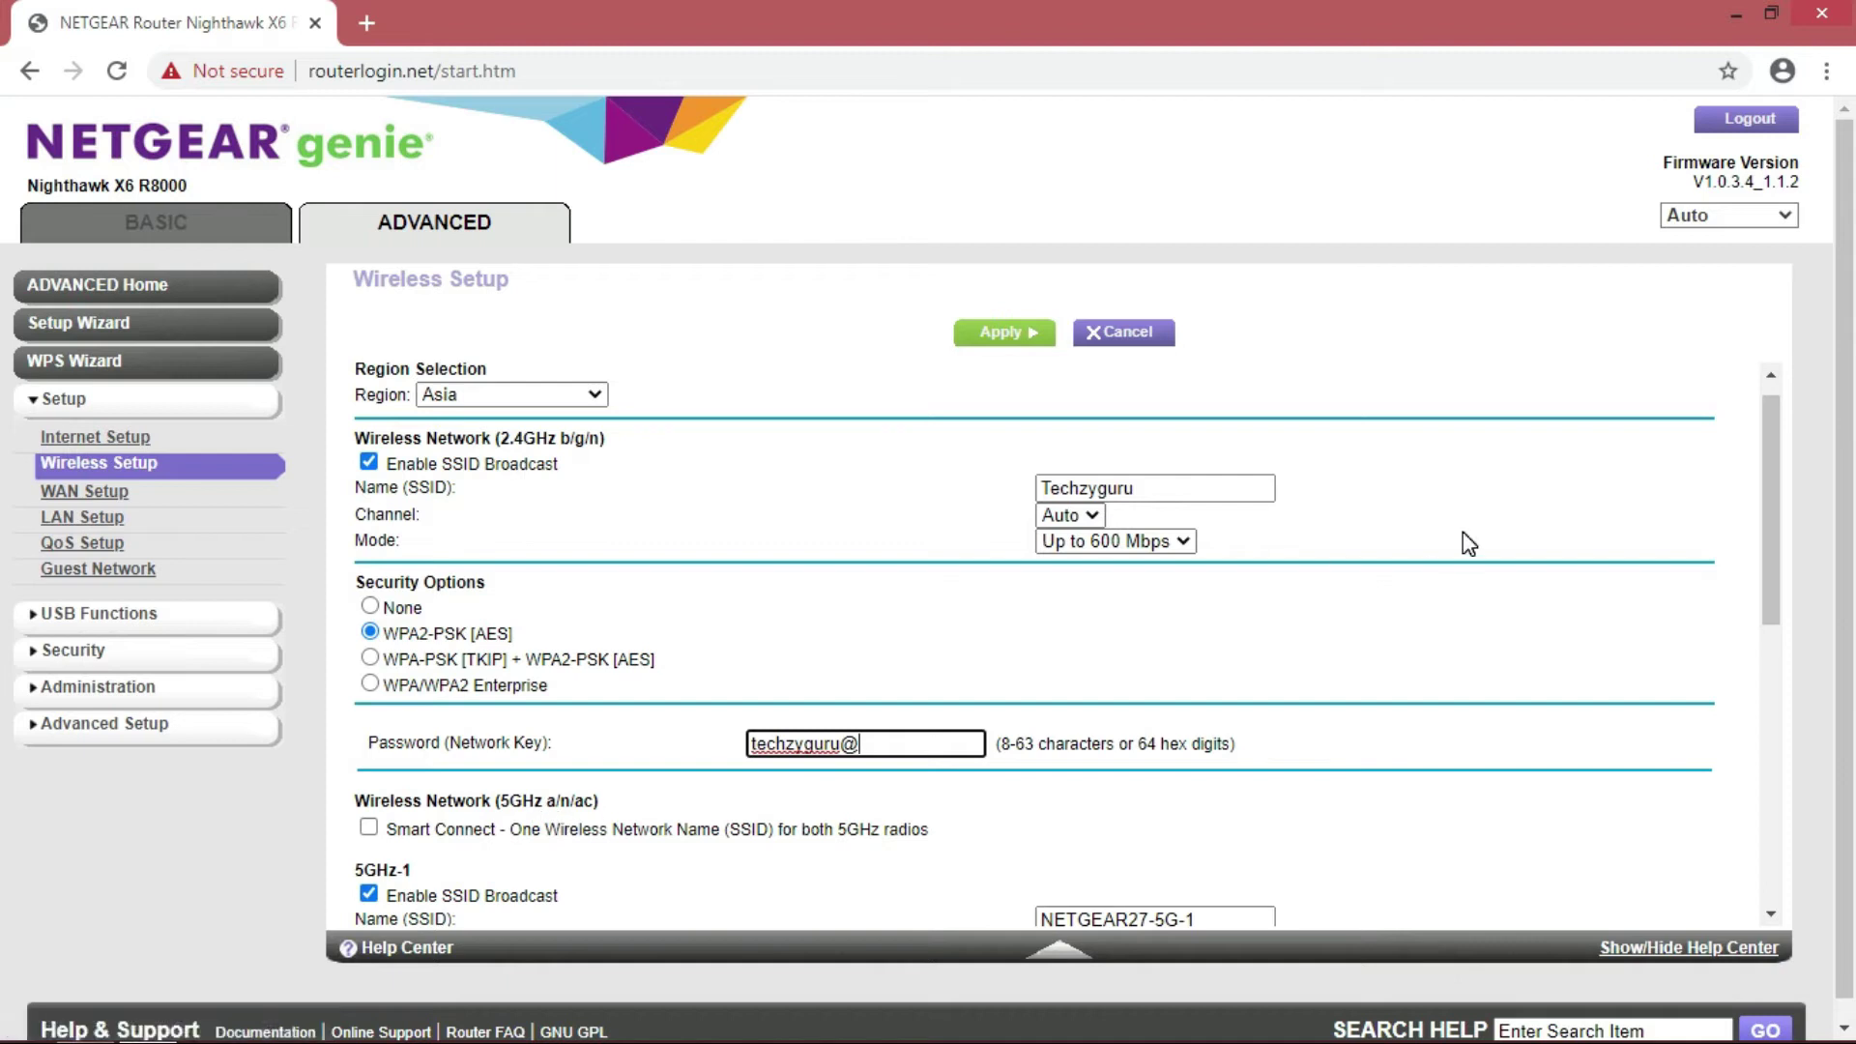
left_click_drag(1773, 548, 1768, 704)
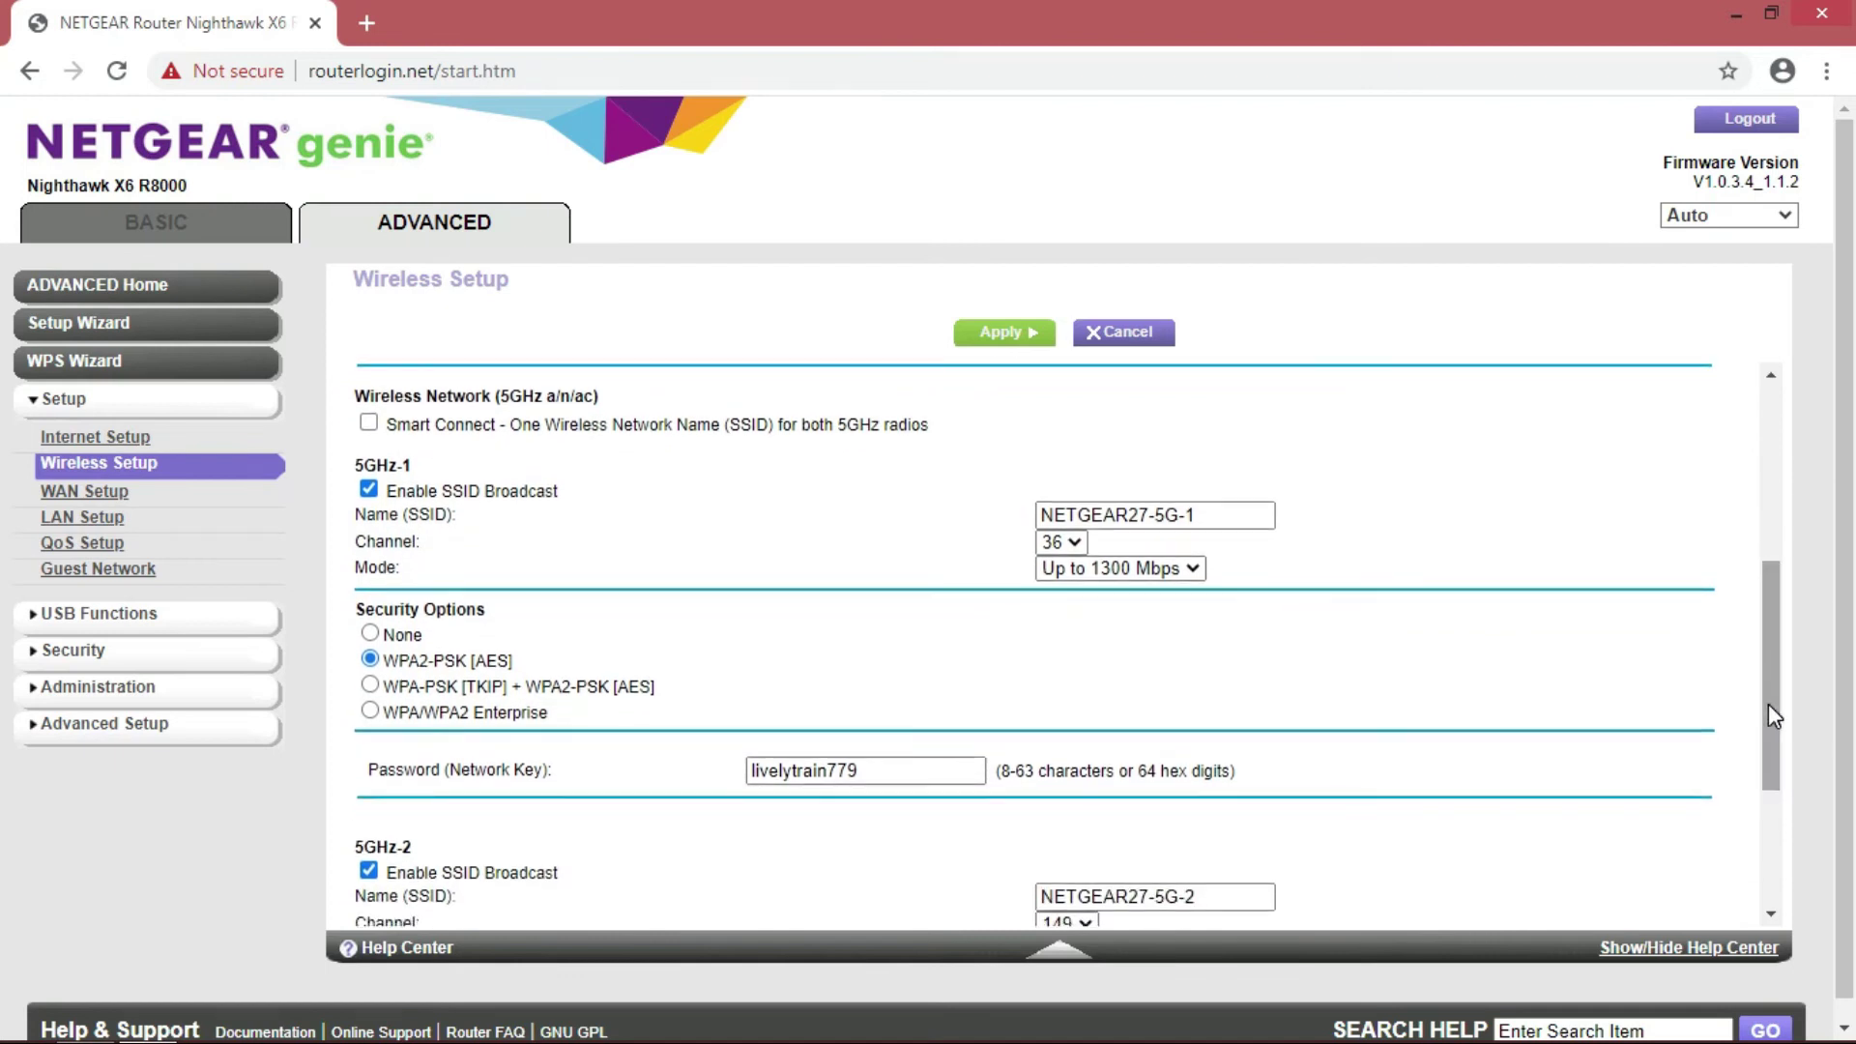
Step: Rename the 5GHz-1 network to 'Techzyguru 5Ghz' and give it a new password
triple_click(1211, 516)
type("Techzyguru 5Ghhz")
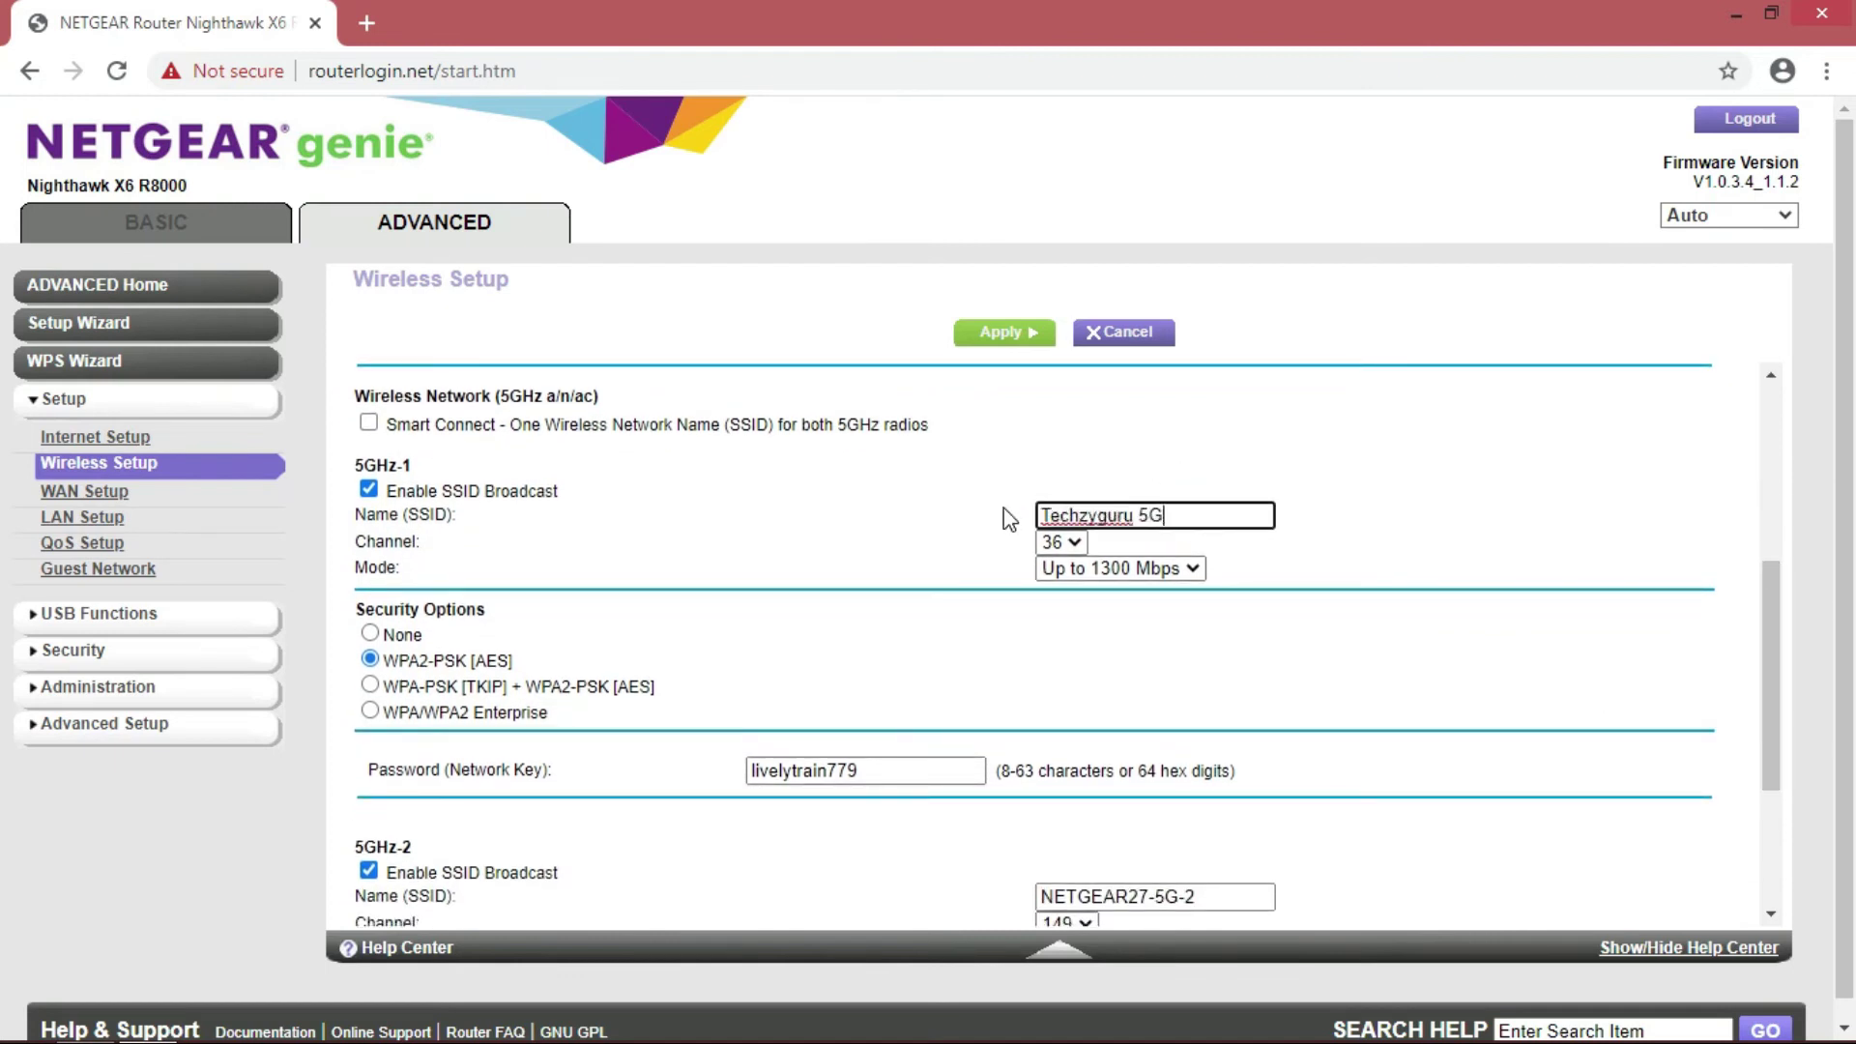
key("BackSpace")
key("BackSpace")
type("z")
double_click(904, 773)
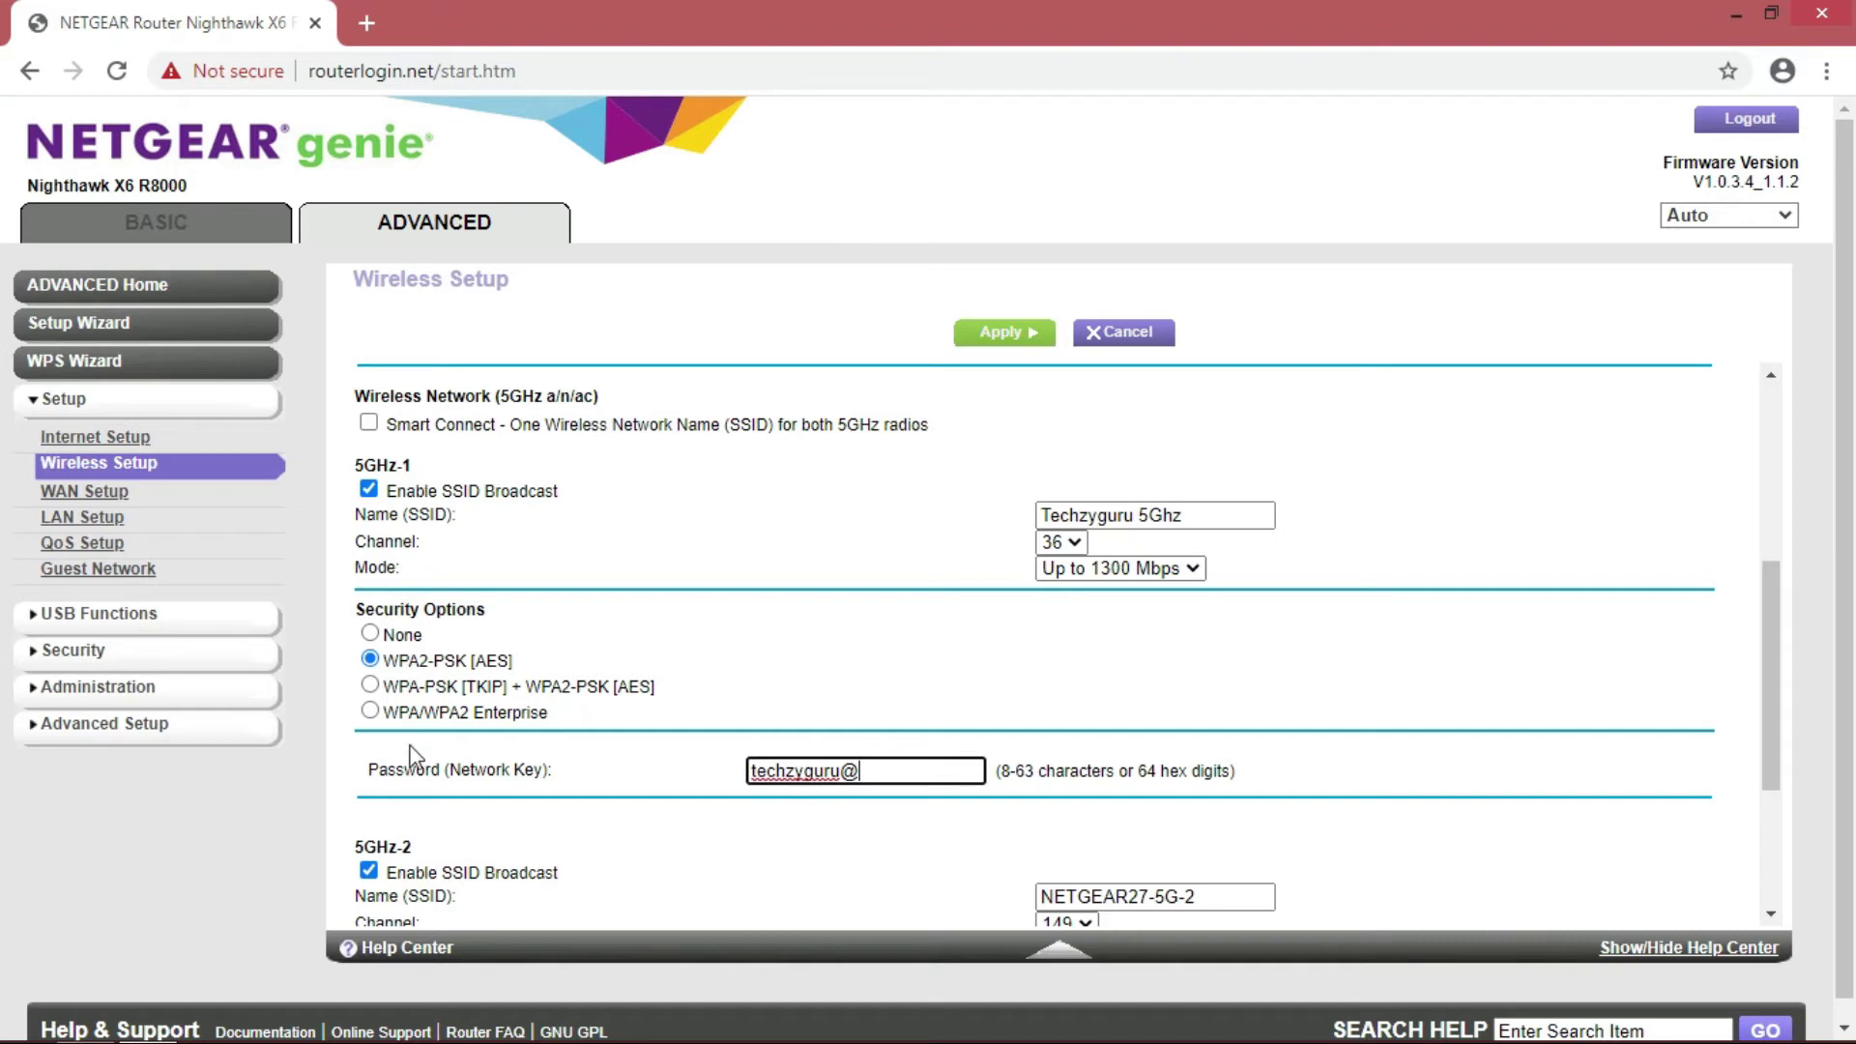
double_click(406, 845)
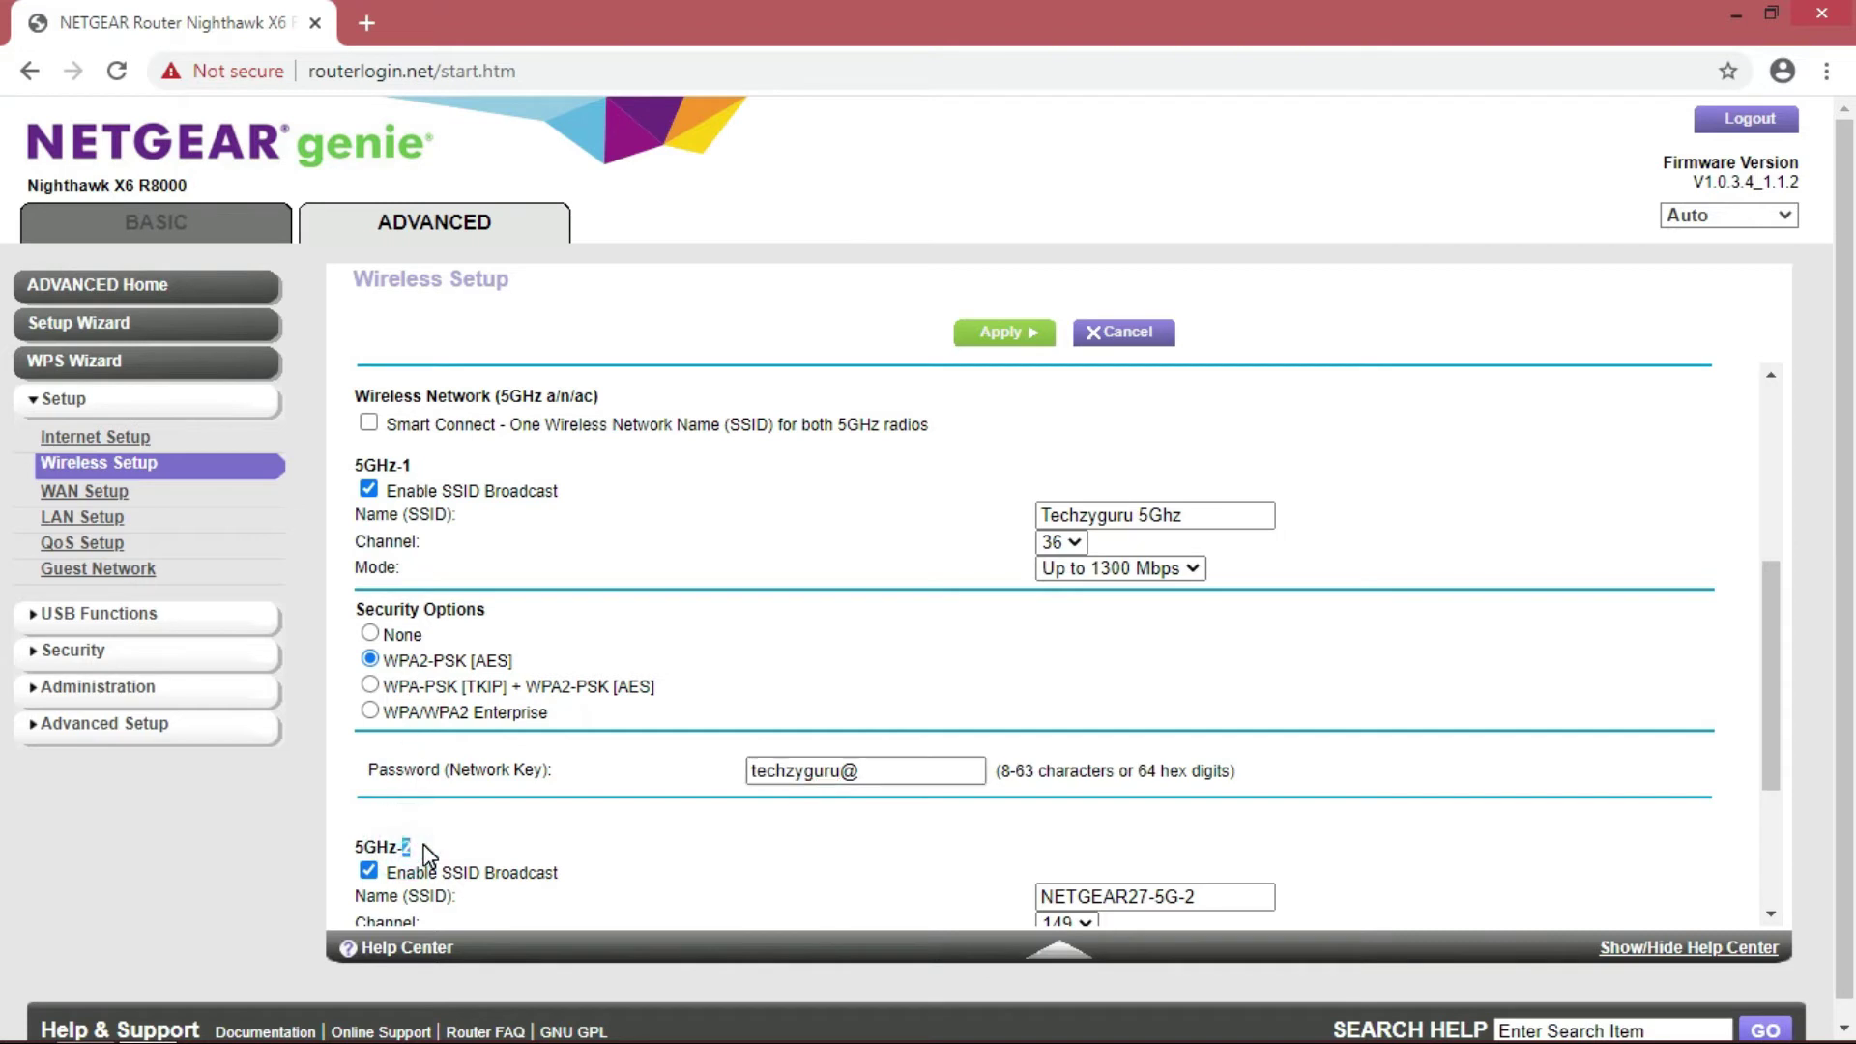
left_click_drag(1769, 657, 1748, 801)
Step: Rename the 5GHz-2 network to Techzyguru-5Ghz-2, paste its password, and apply the wireless settings
left_click(1247, 671)
left_click_drag(1147, 671, 970, 675)
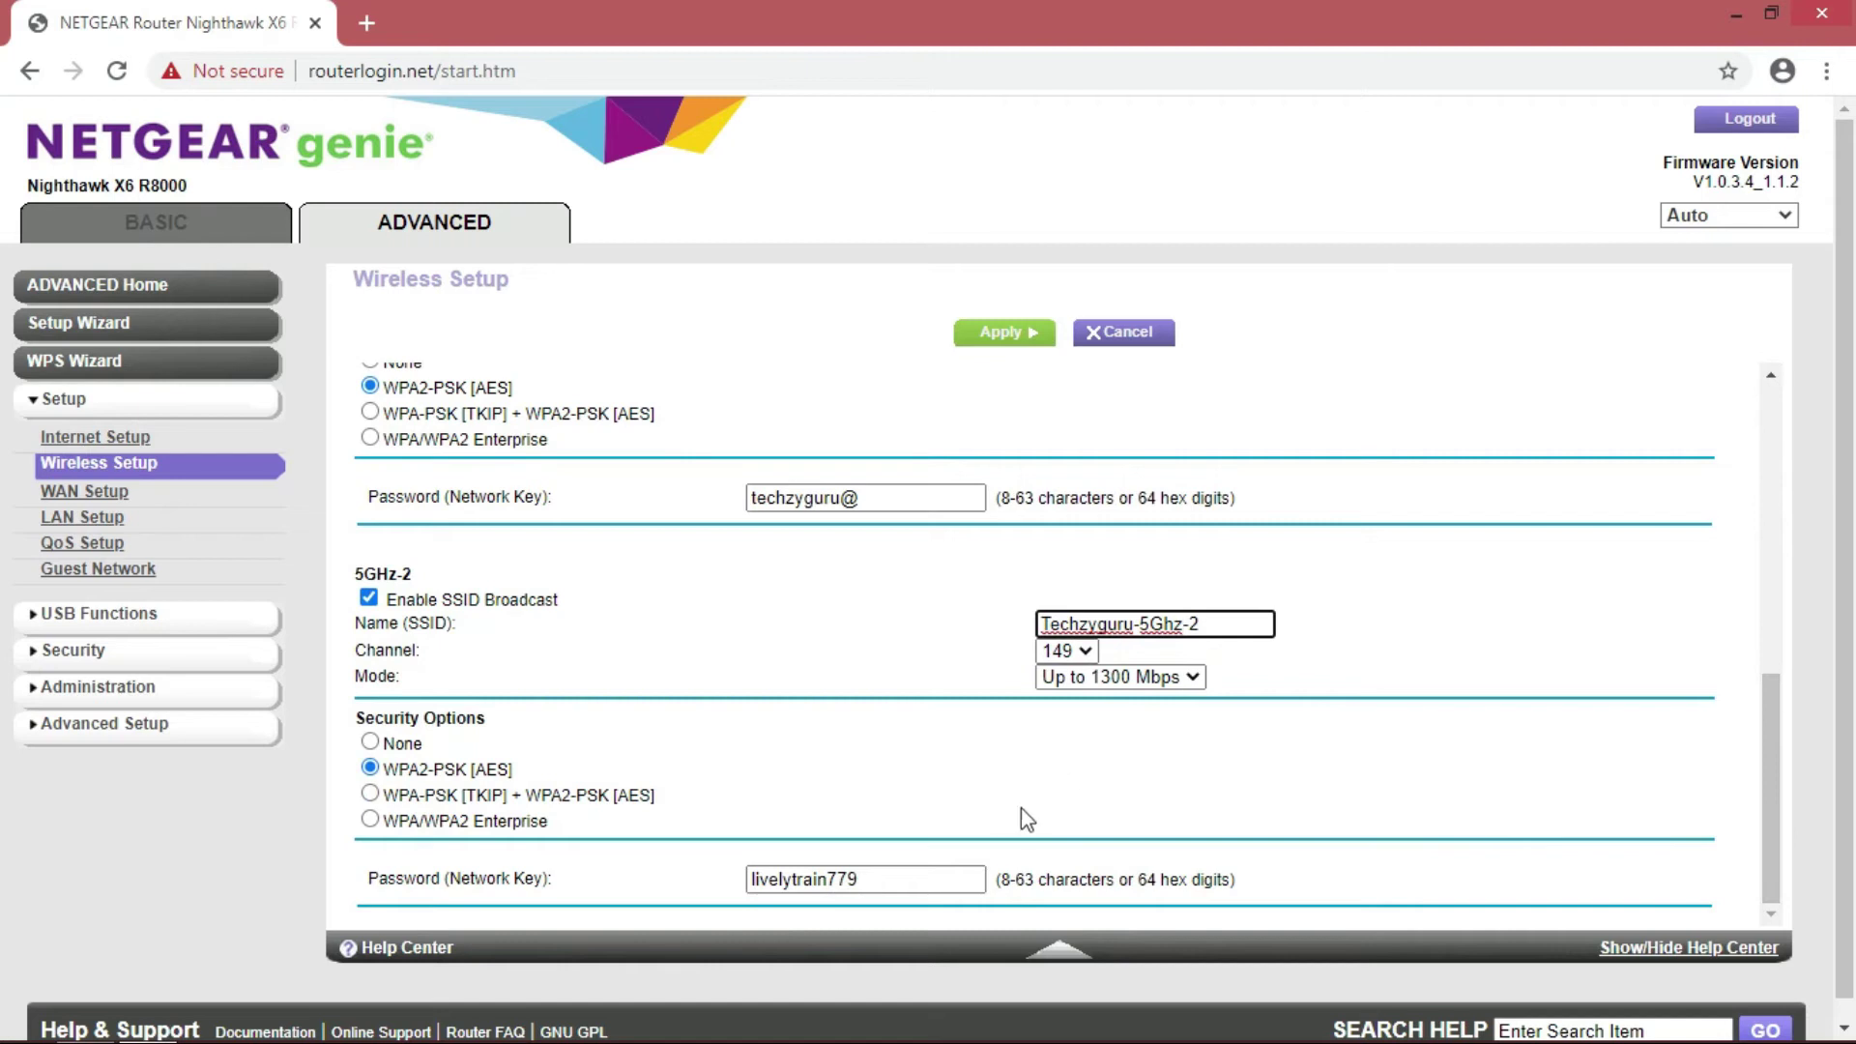
left_click_drag(936, 871, 663, 891)
key("ctrl+v")
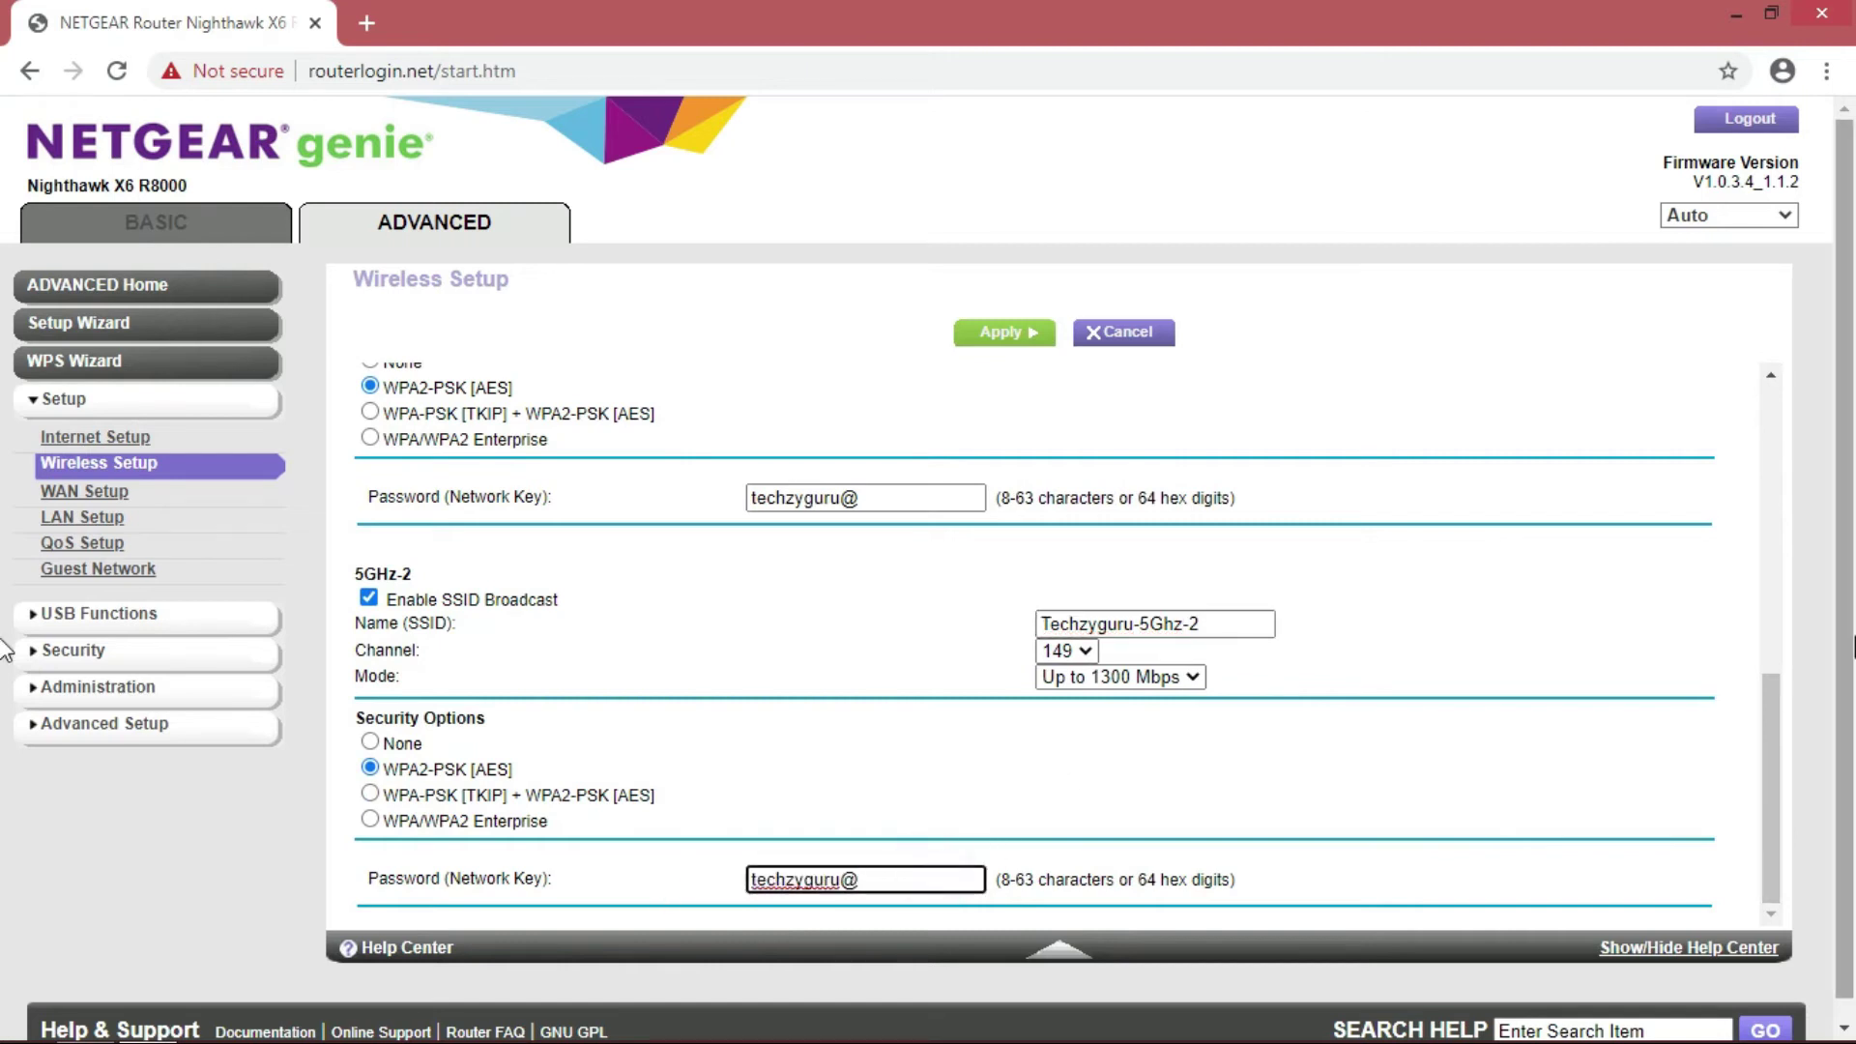
left_click_drag(1773, 748, 1743, 433)
left_click(998, 332)
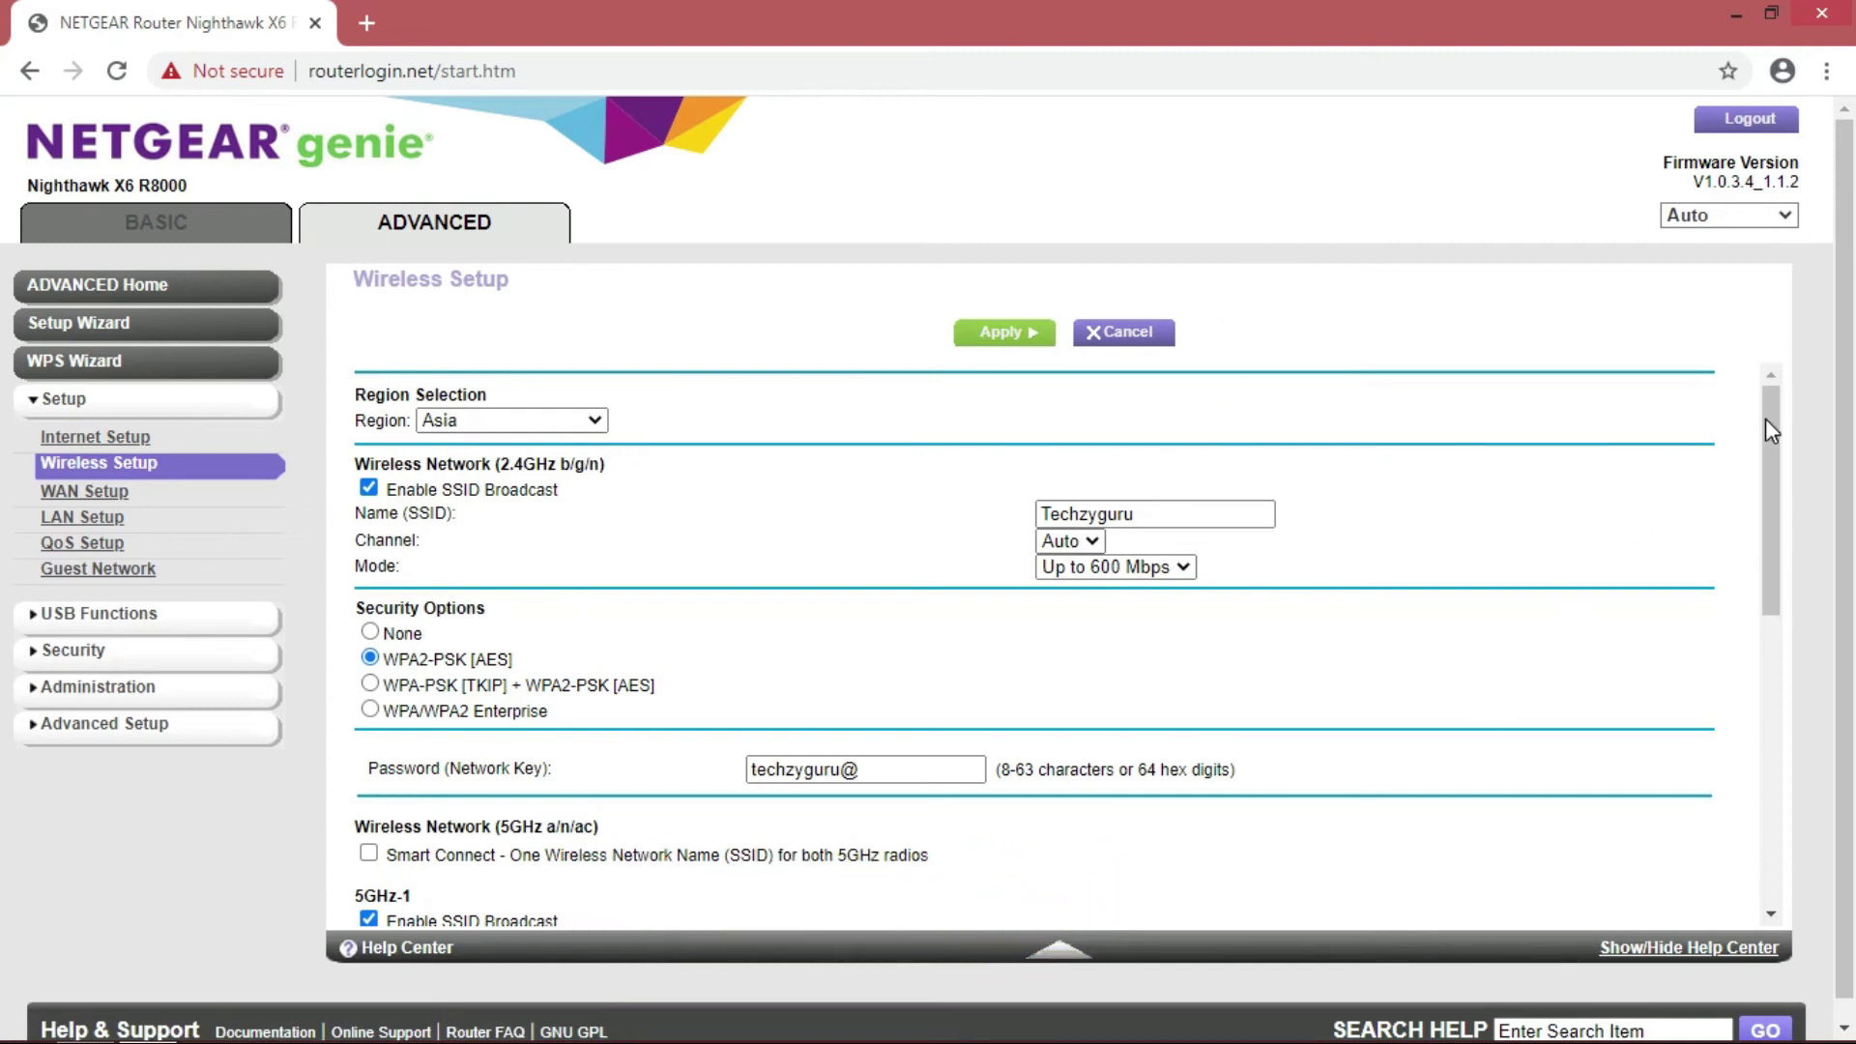
Step: Check the Windows Wi-Fi list for the three new Techzyguru networks
left_click_drag(1765, 419, 1762, 449)
left_click_drag(1764, 454, 1762, 706)
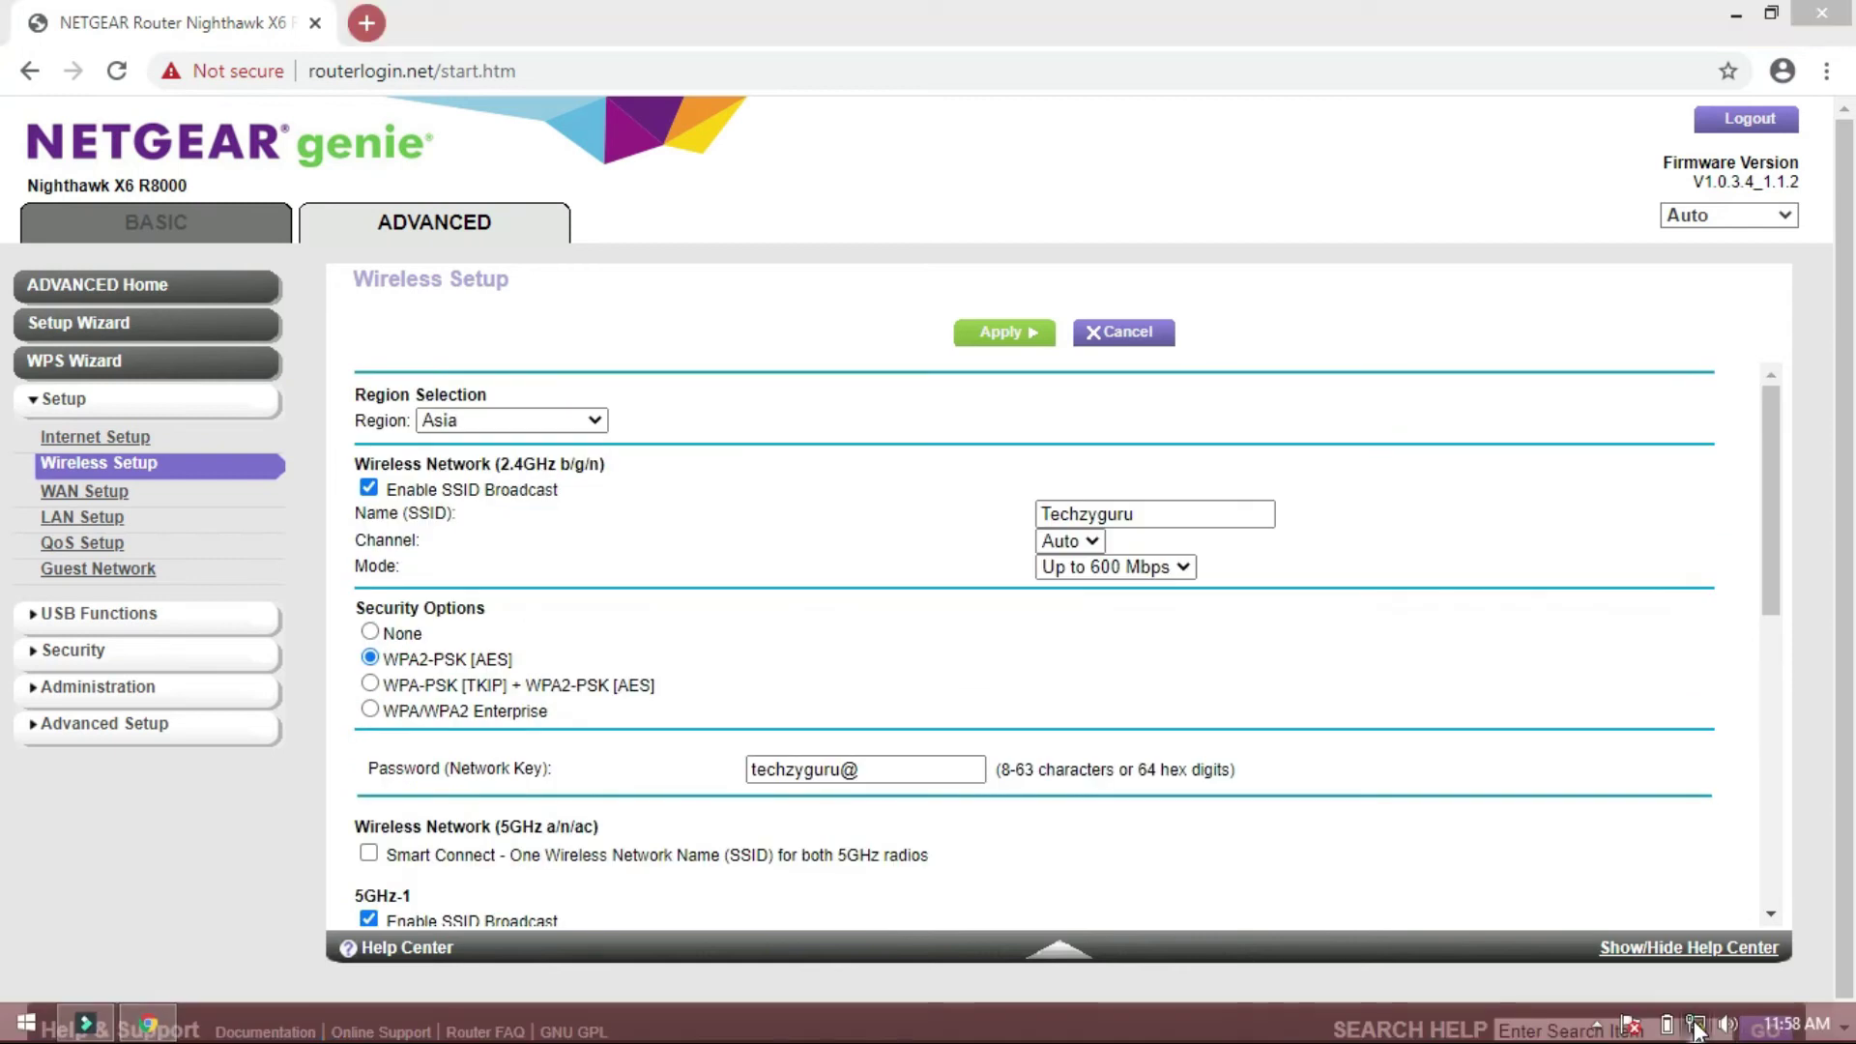
left_click(1692, 1027)
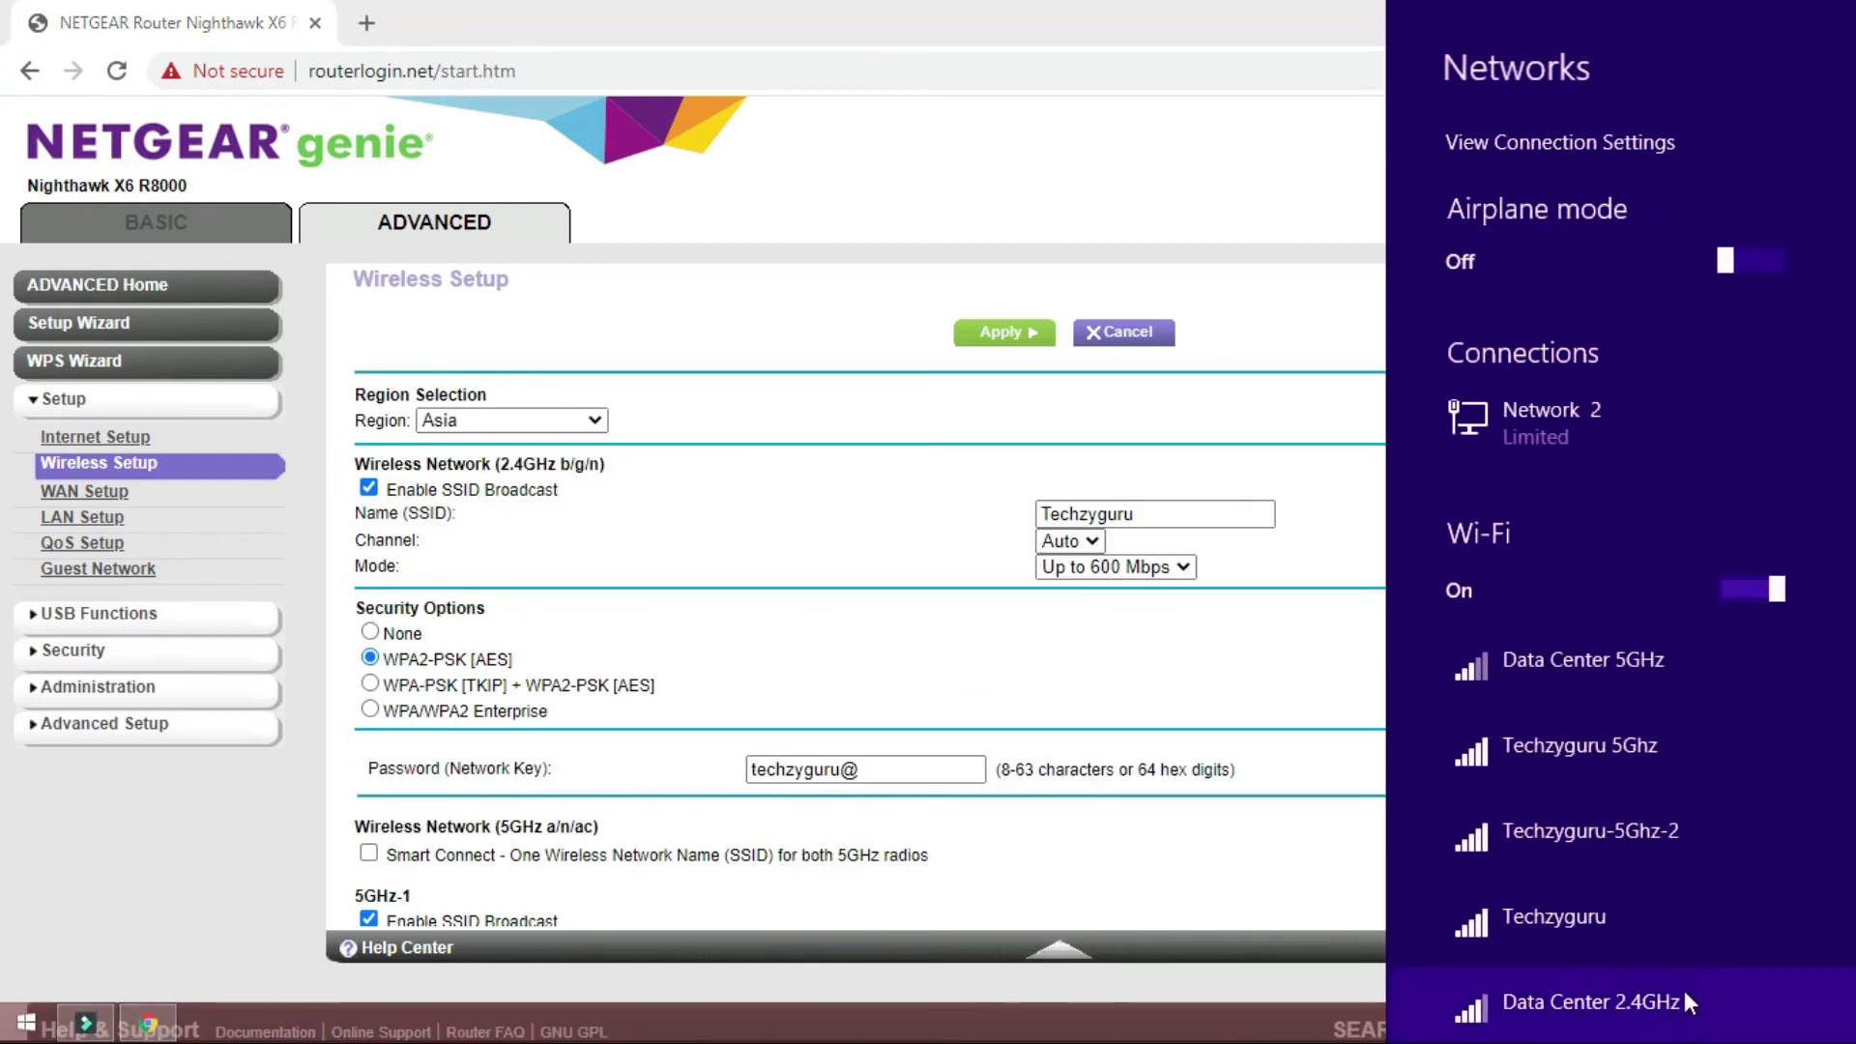
scroll(1634, 677, "down", 5)
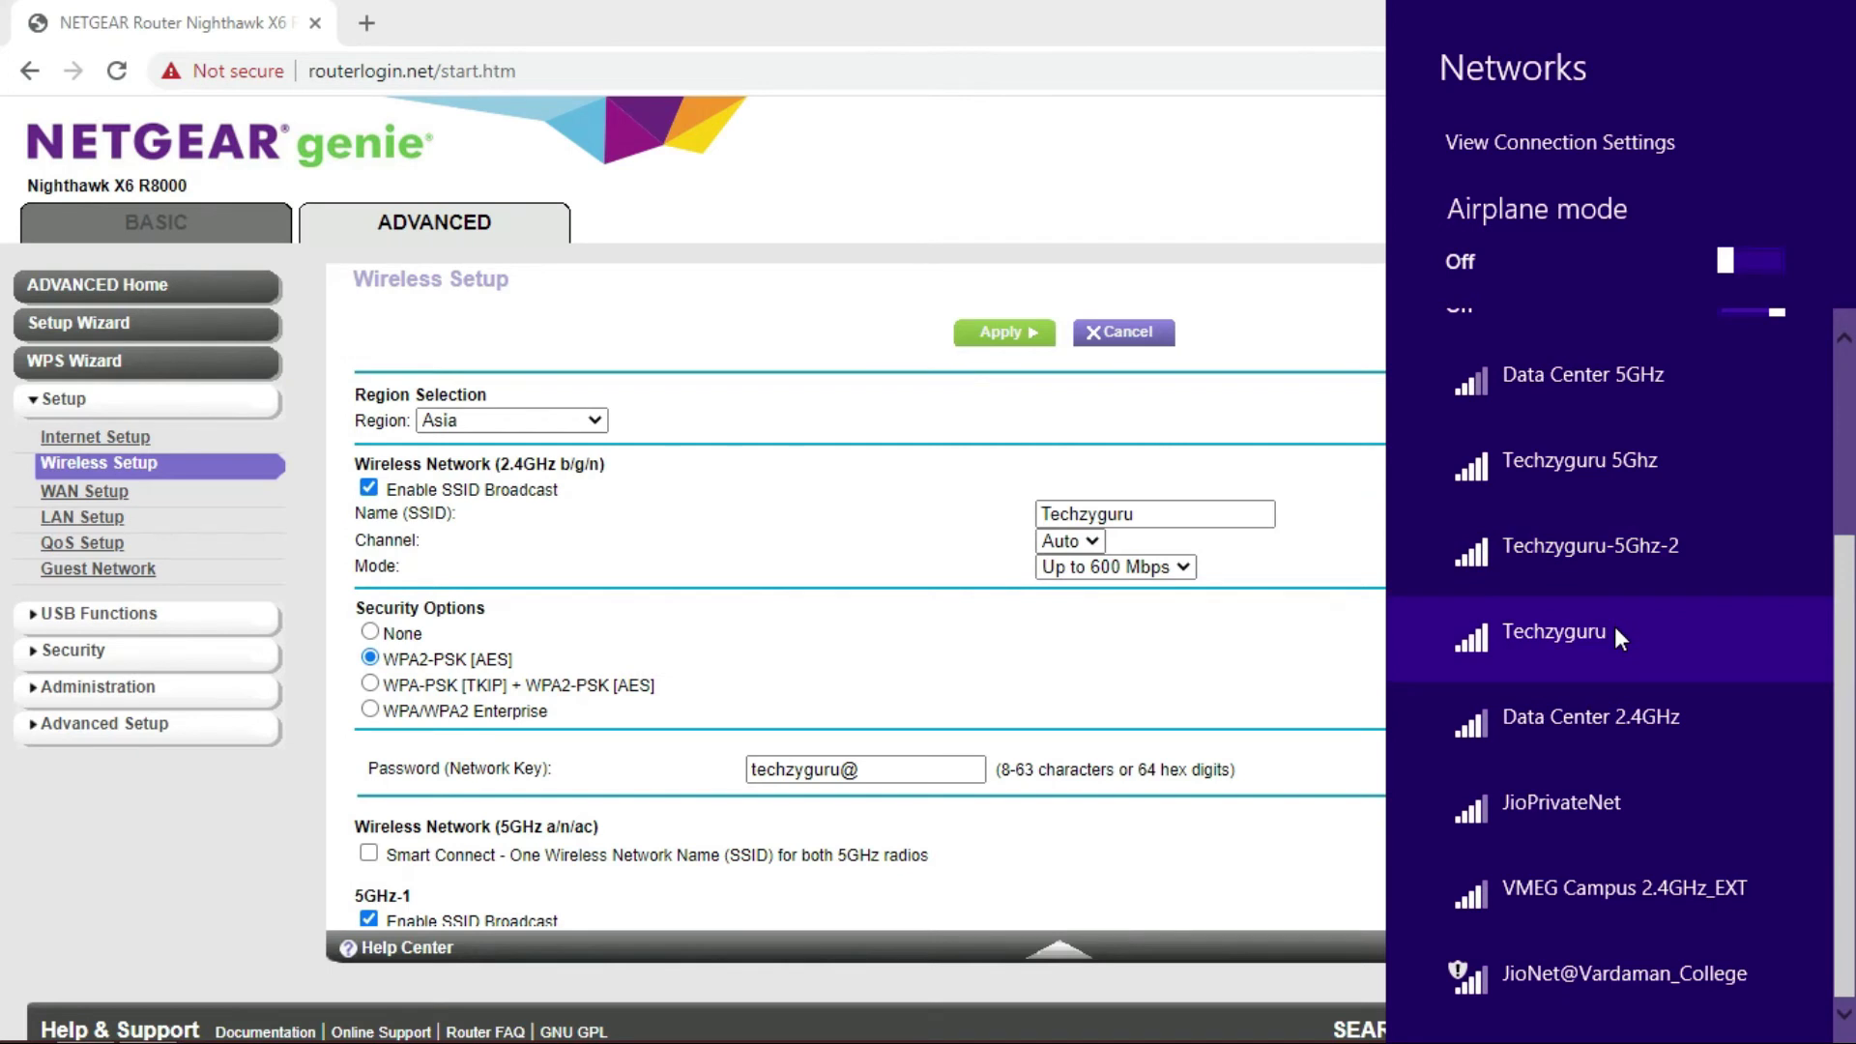
left_click(1225, 4)
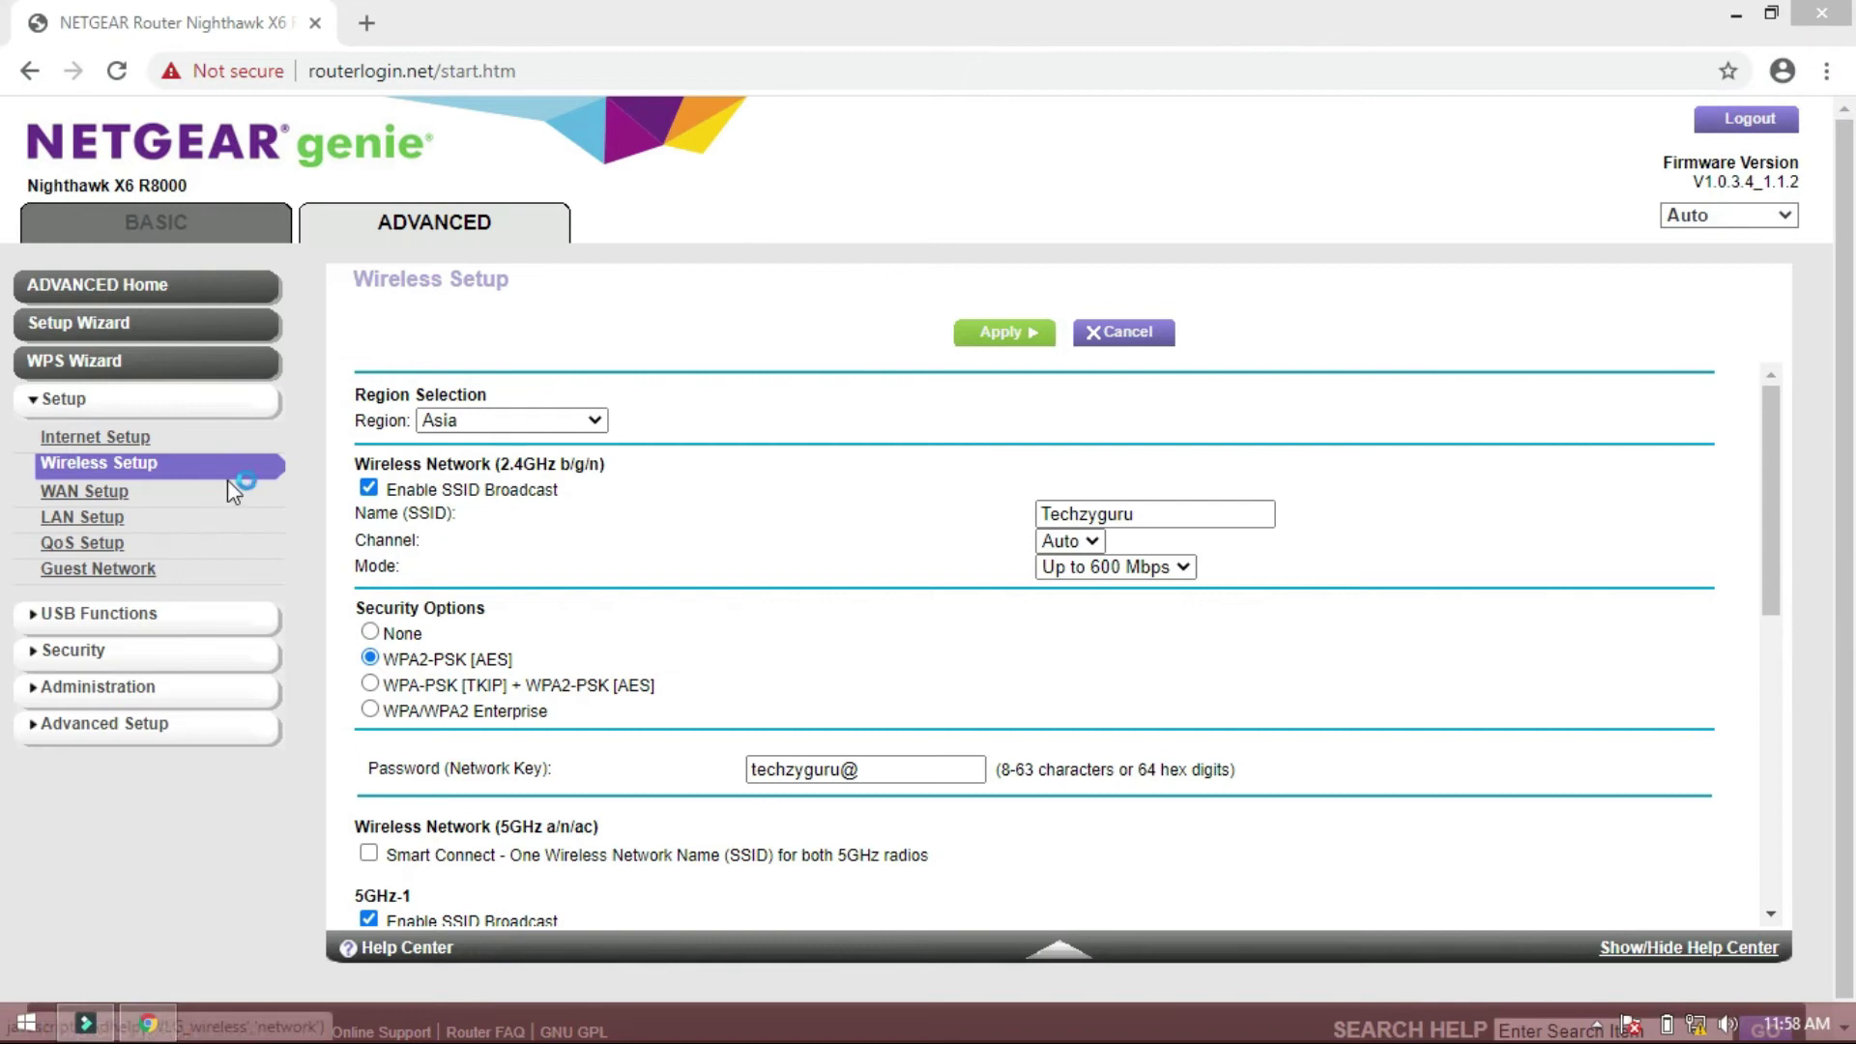
left_click(95, 493)
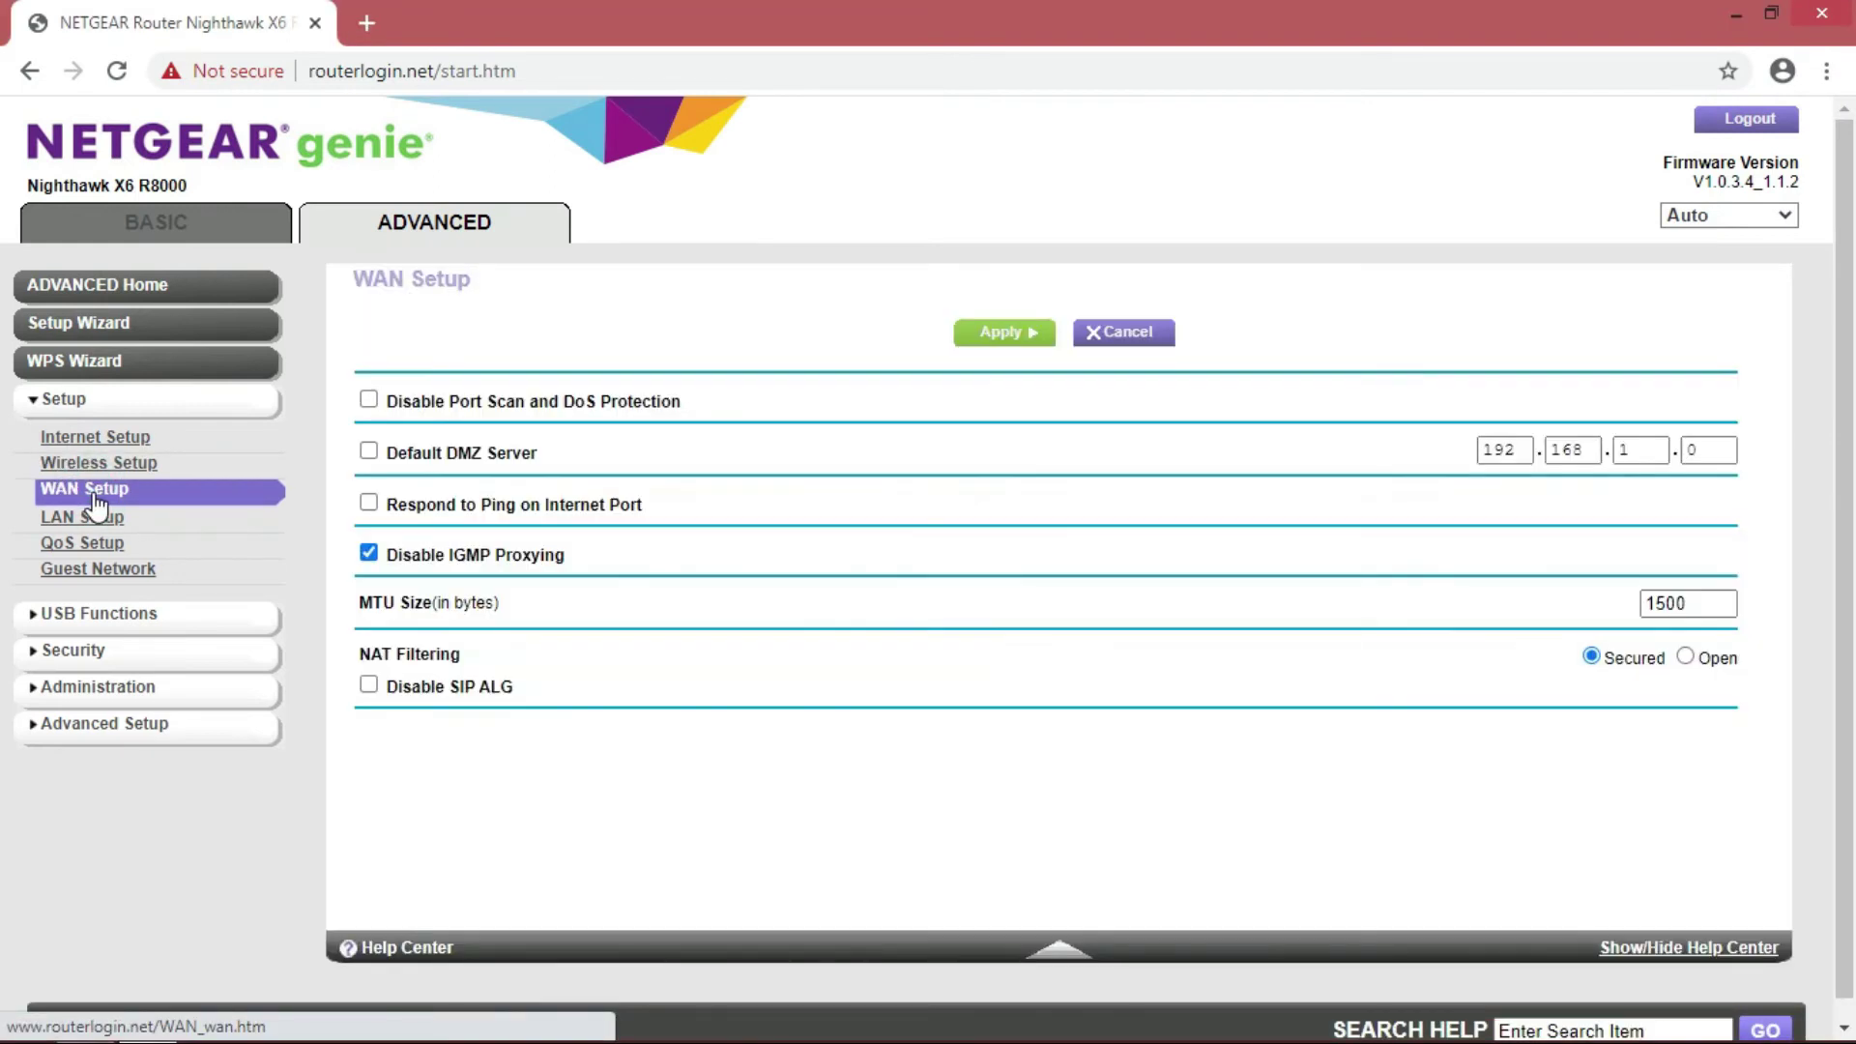
Step: On LAN Setup, set router IP 192.168.67.2 and DHCP start 192.168.67.3, then apply
left_click(95, 521)
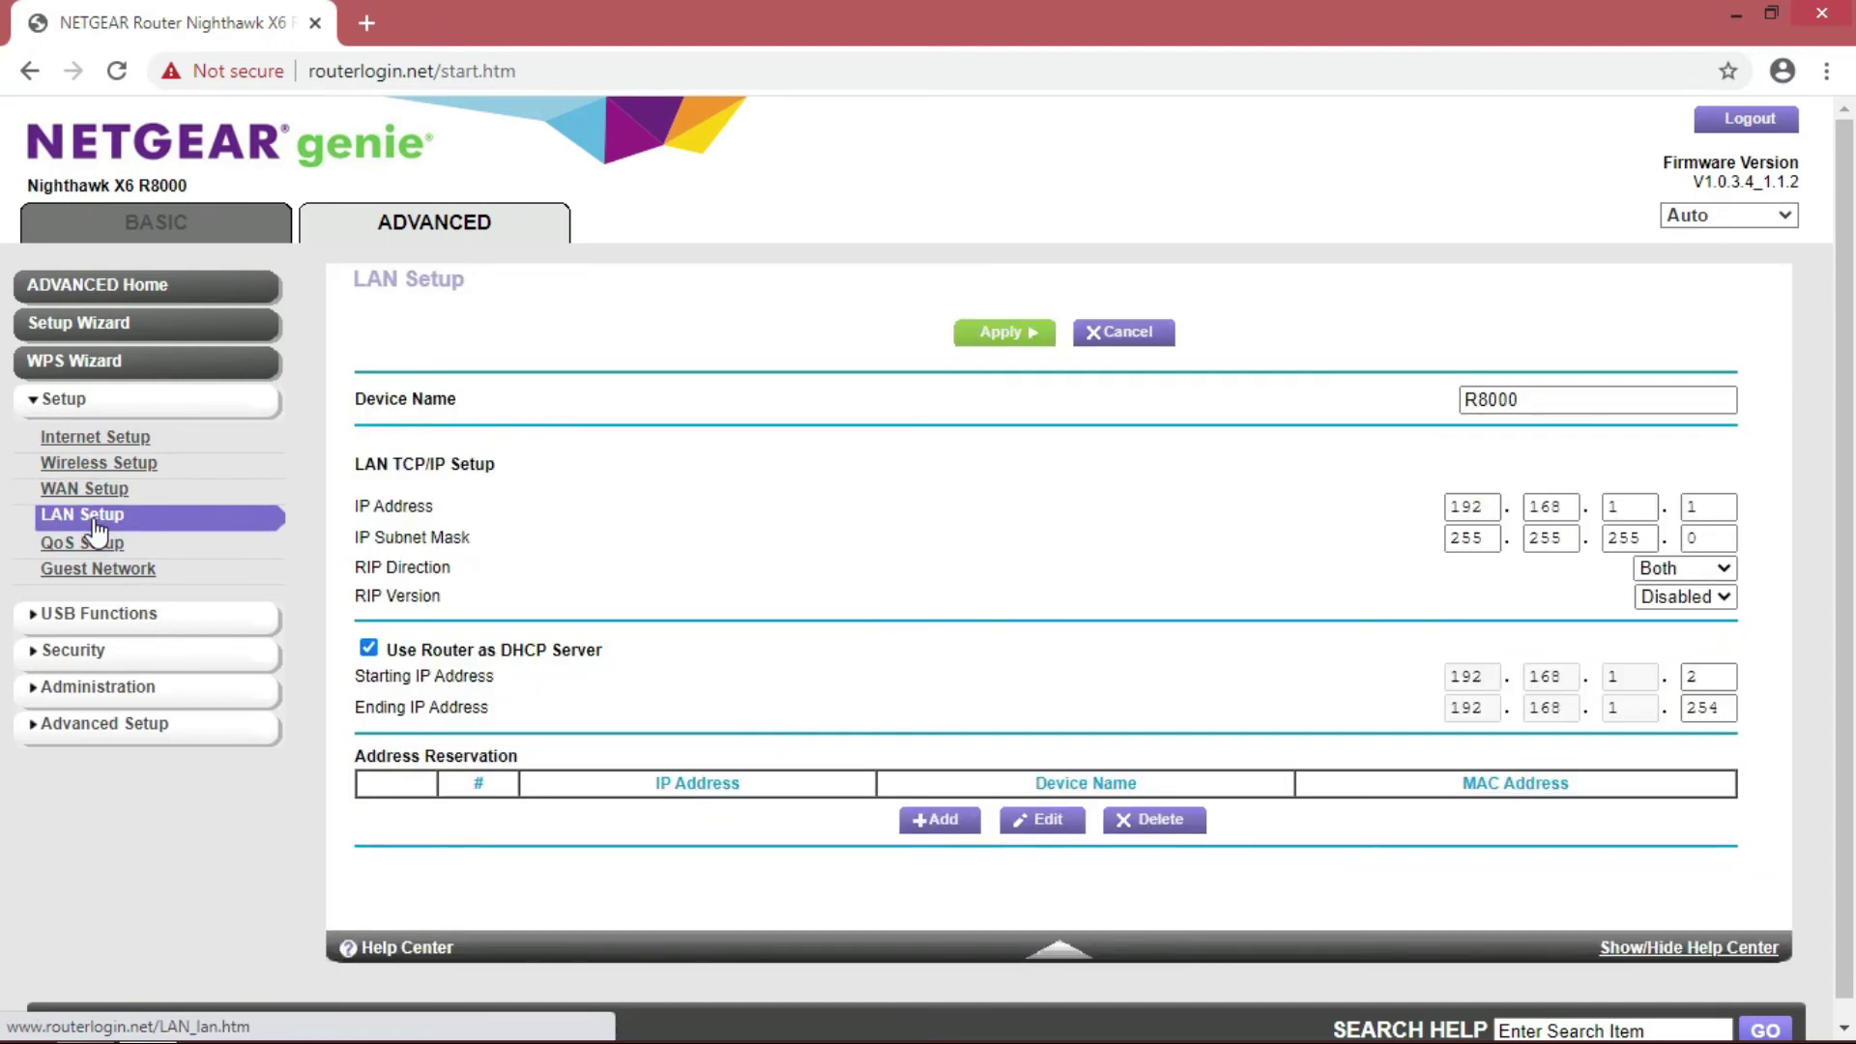
left_click(1634, 507)
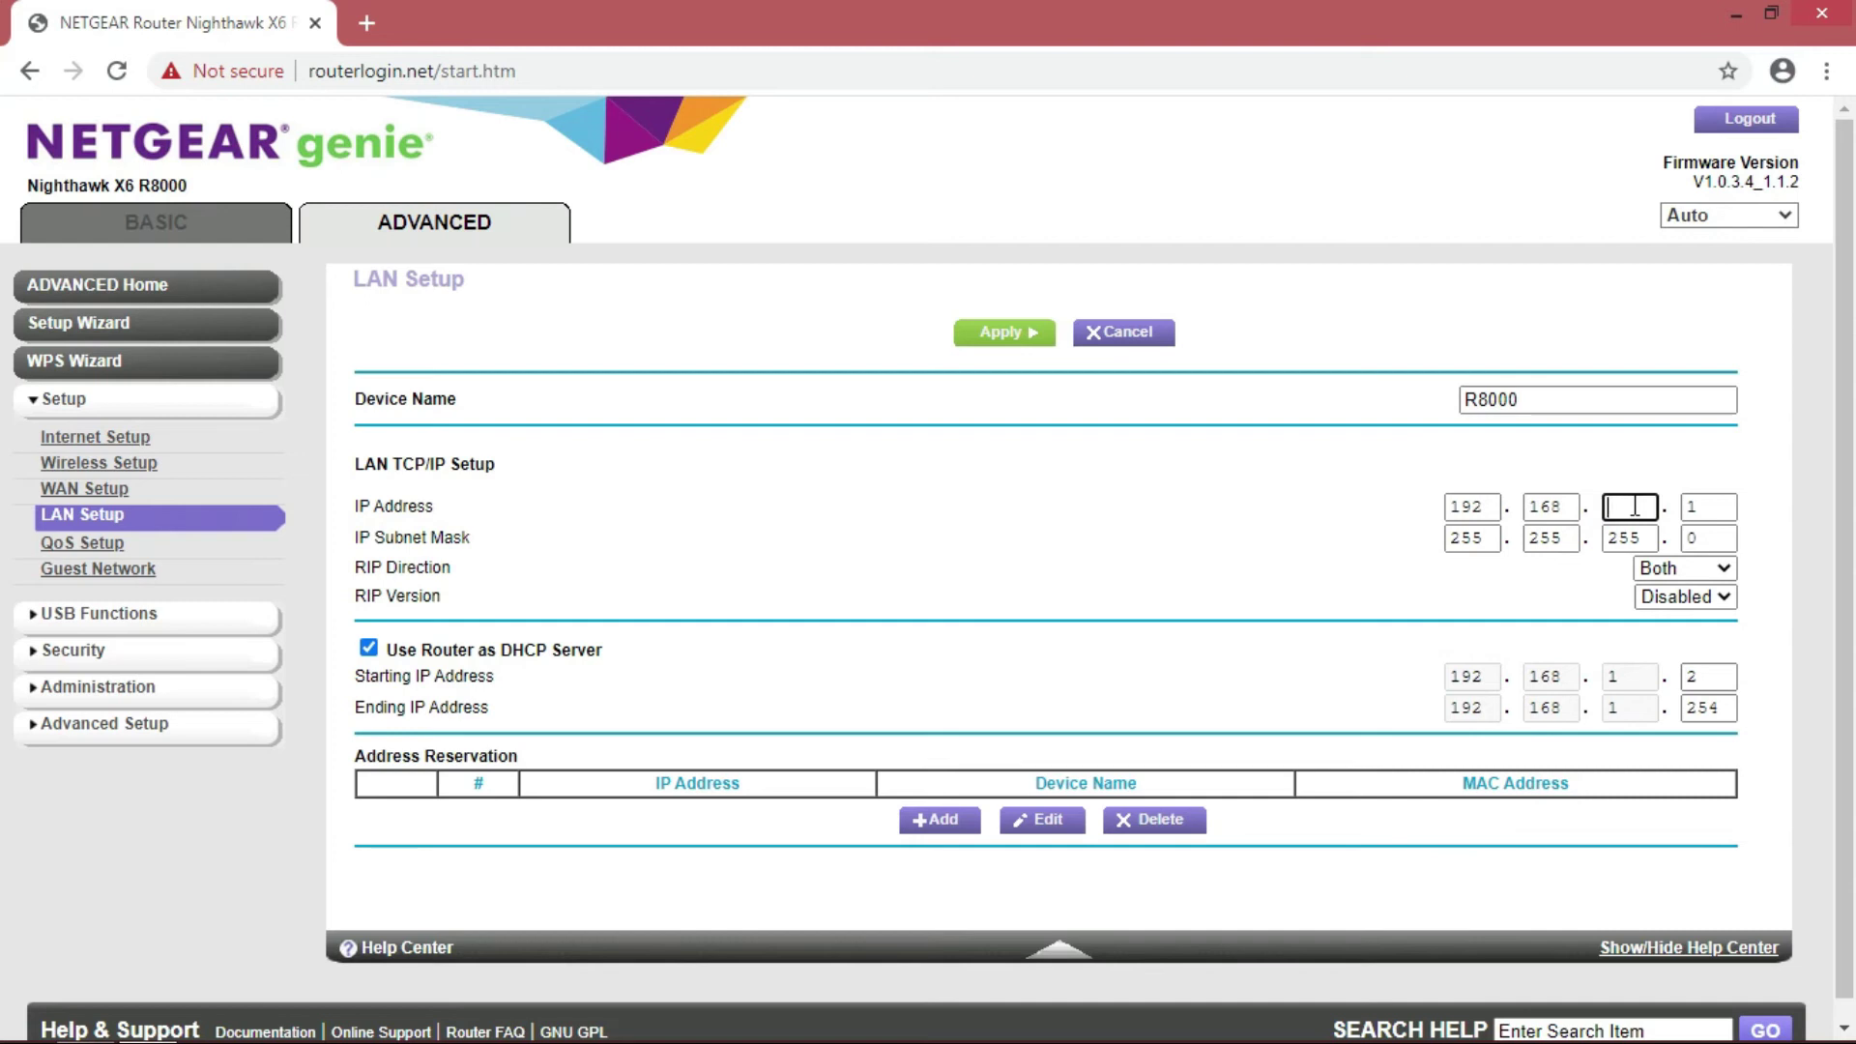
type("67")
double_click(1705, 506)
type("2")
double_click(1709, 677)
type("3")
left_click(1471, 635)
scroll(1477, 646, "down", 1)
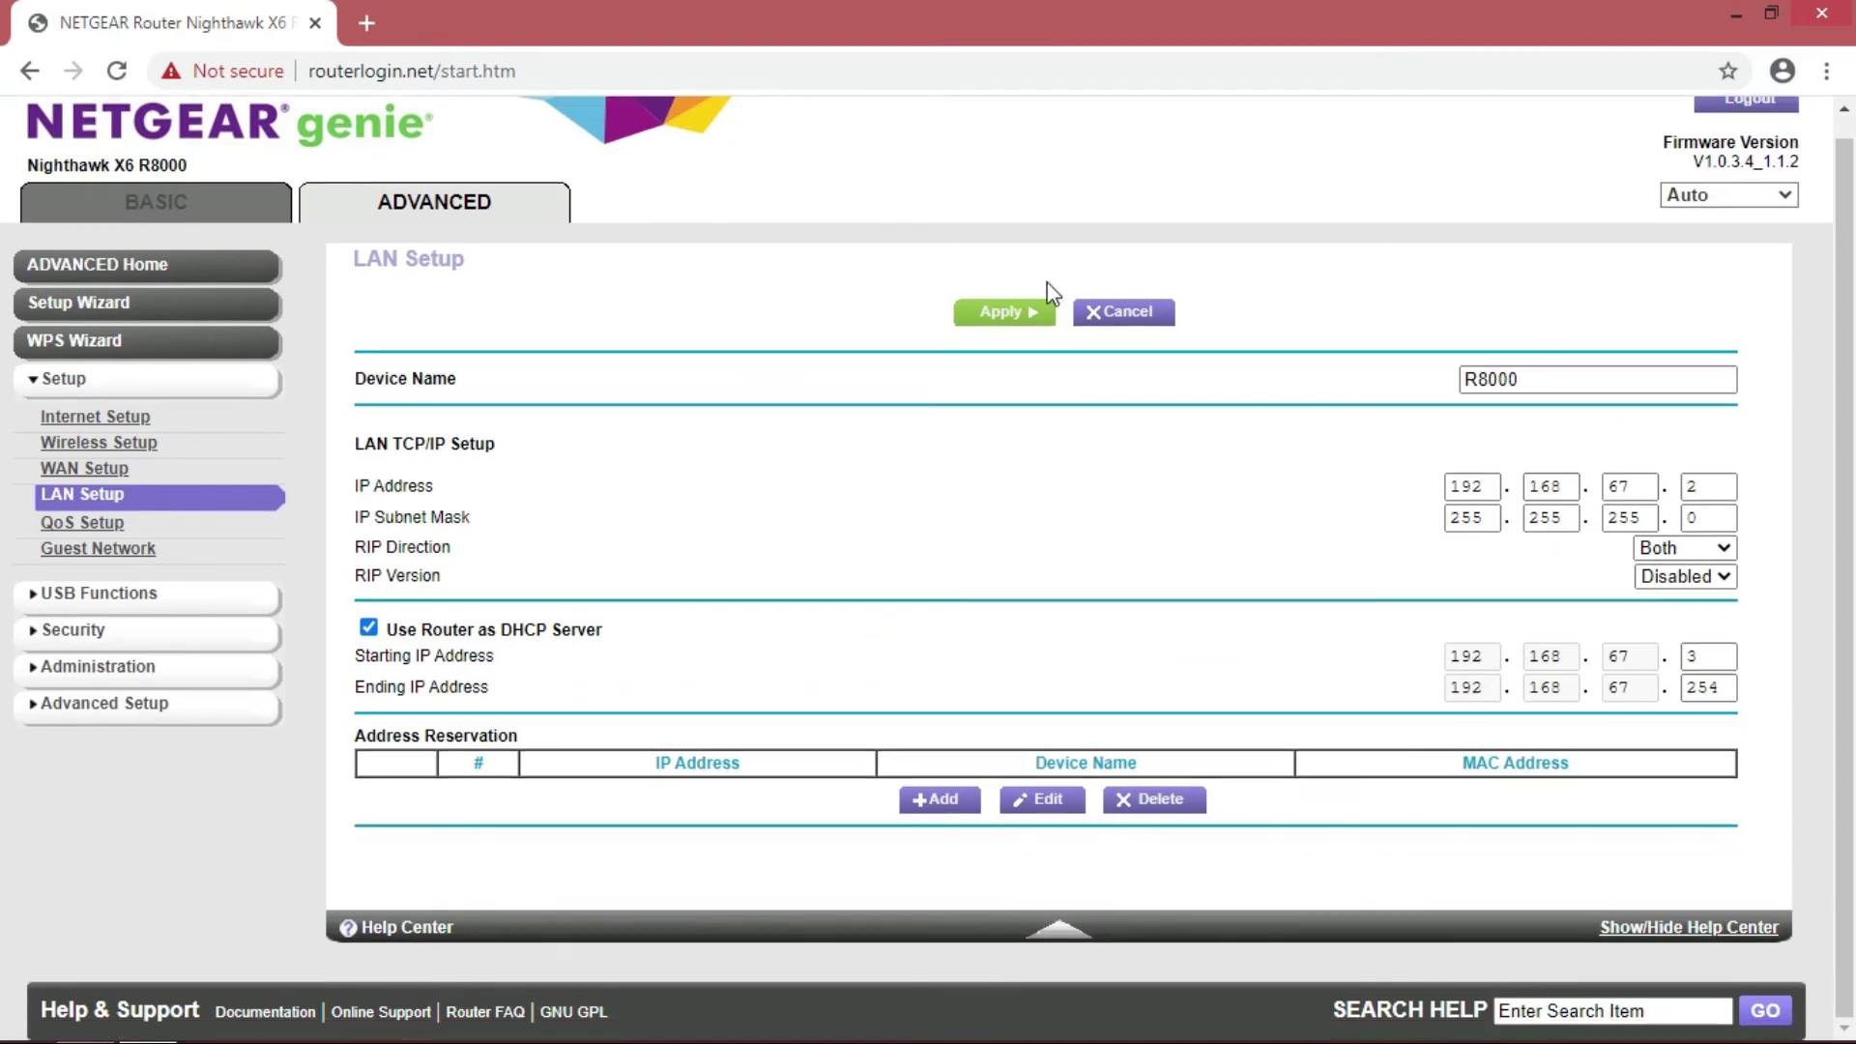
left_click(1018, 312)
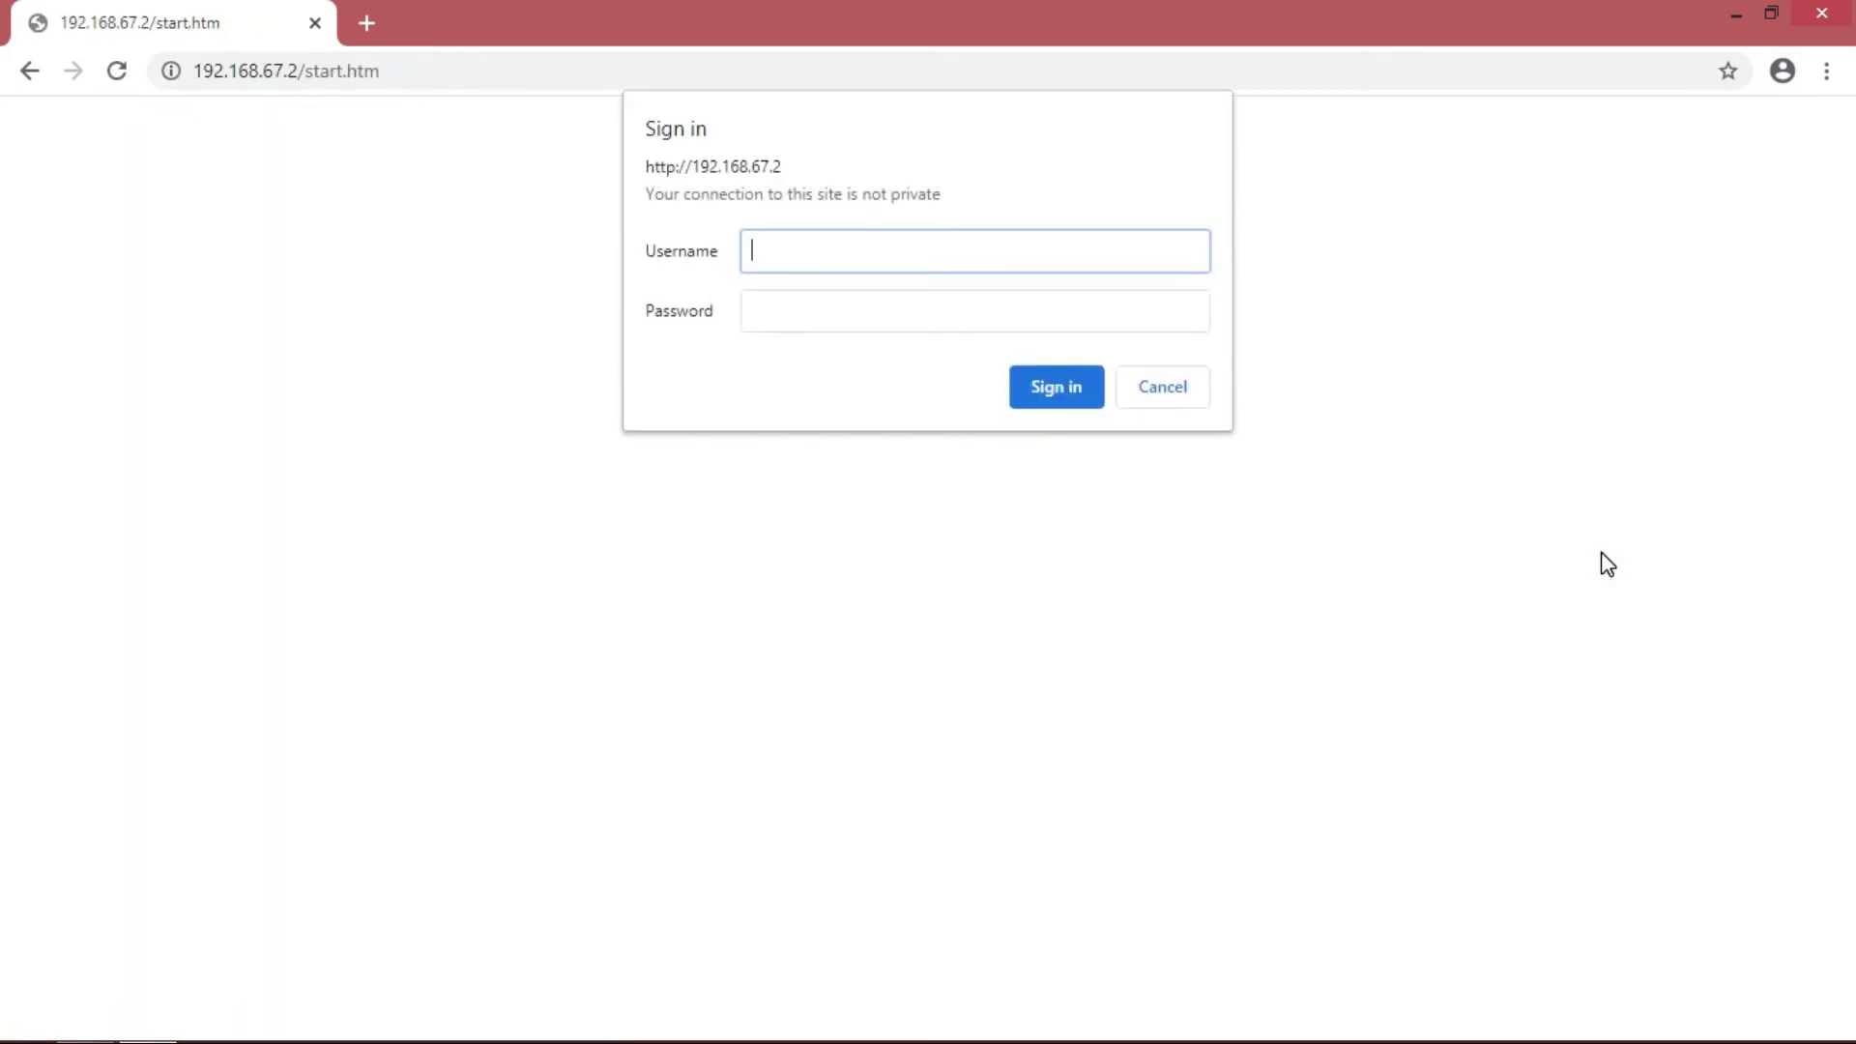
Step: Sign back in at 192.168.67.2 with the admin username and password
type("admin")
key("Tab")
type("password")
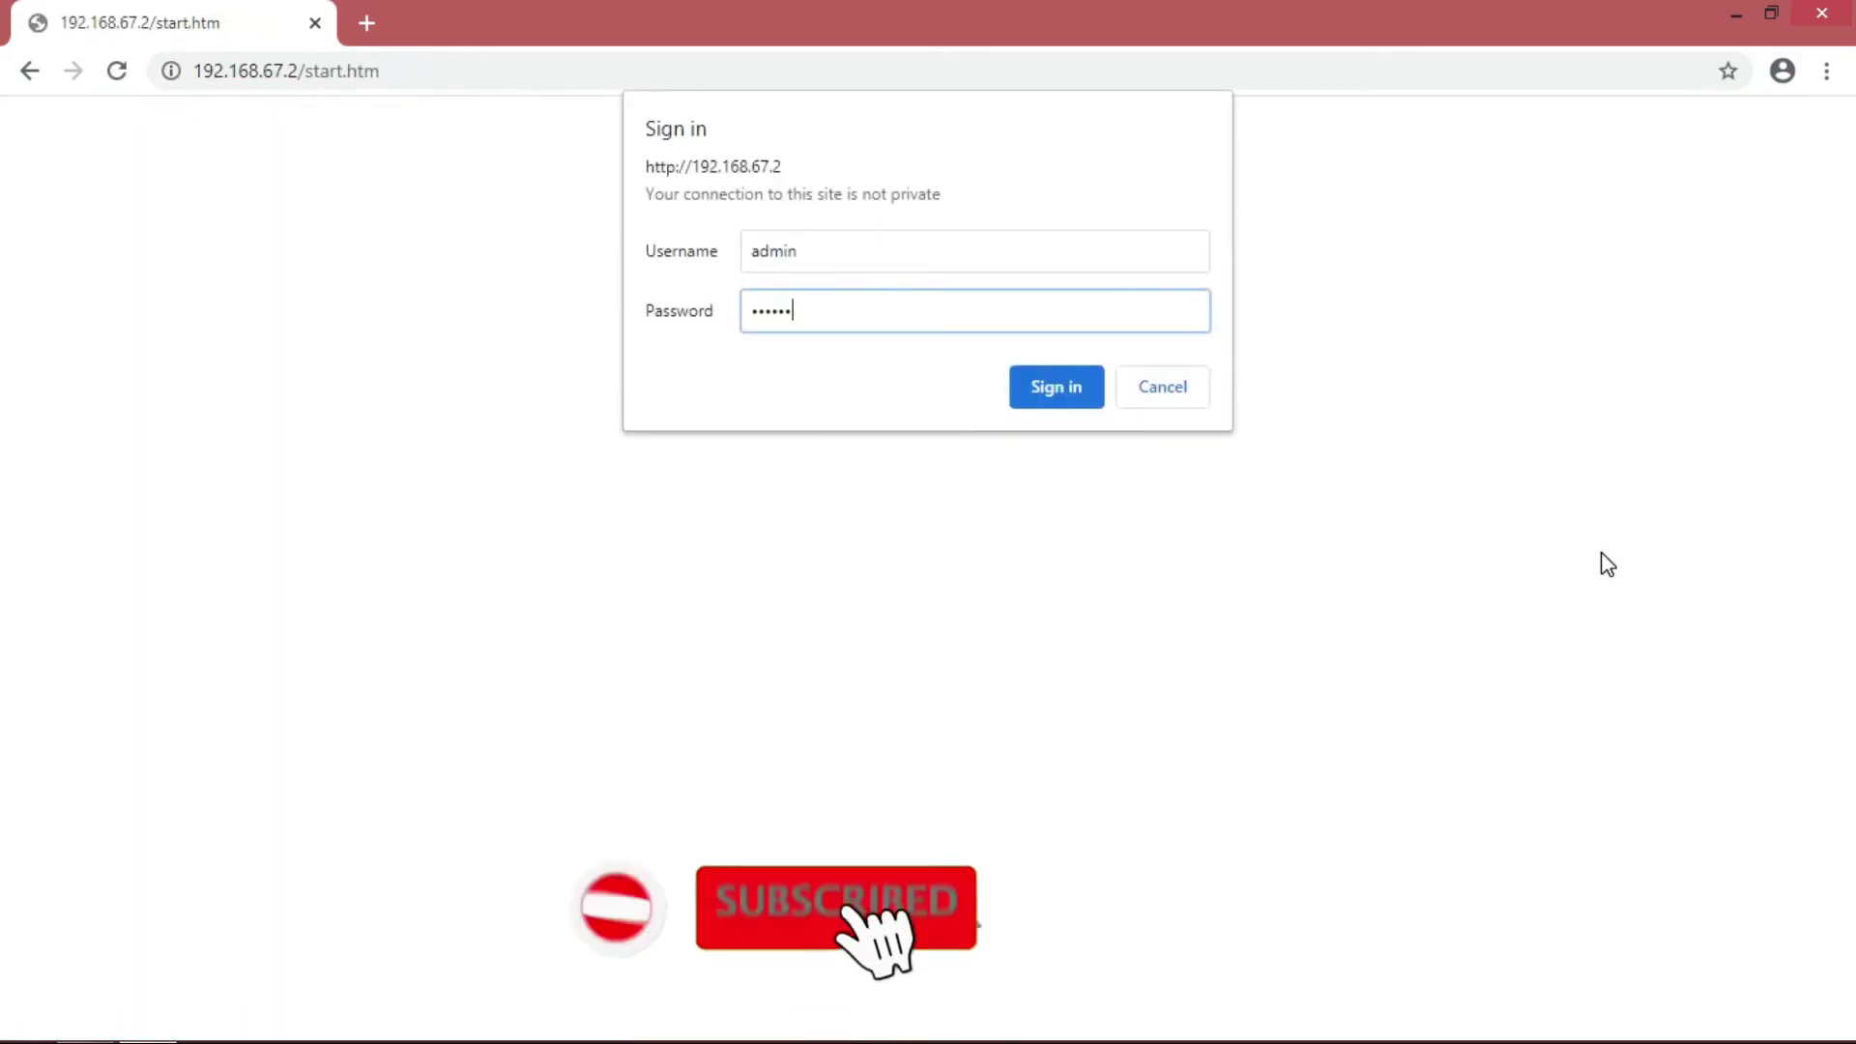
left_click(1046, 389)
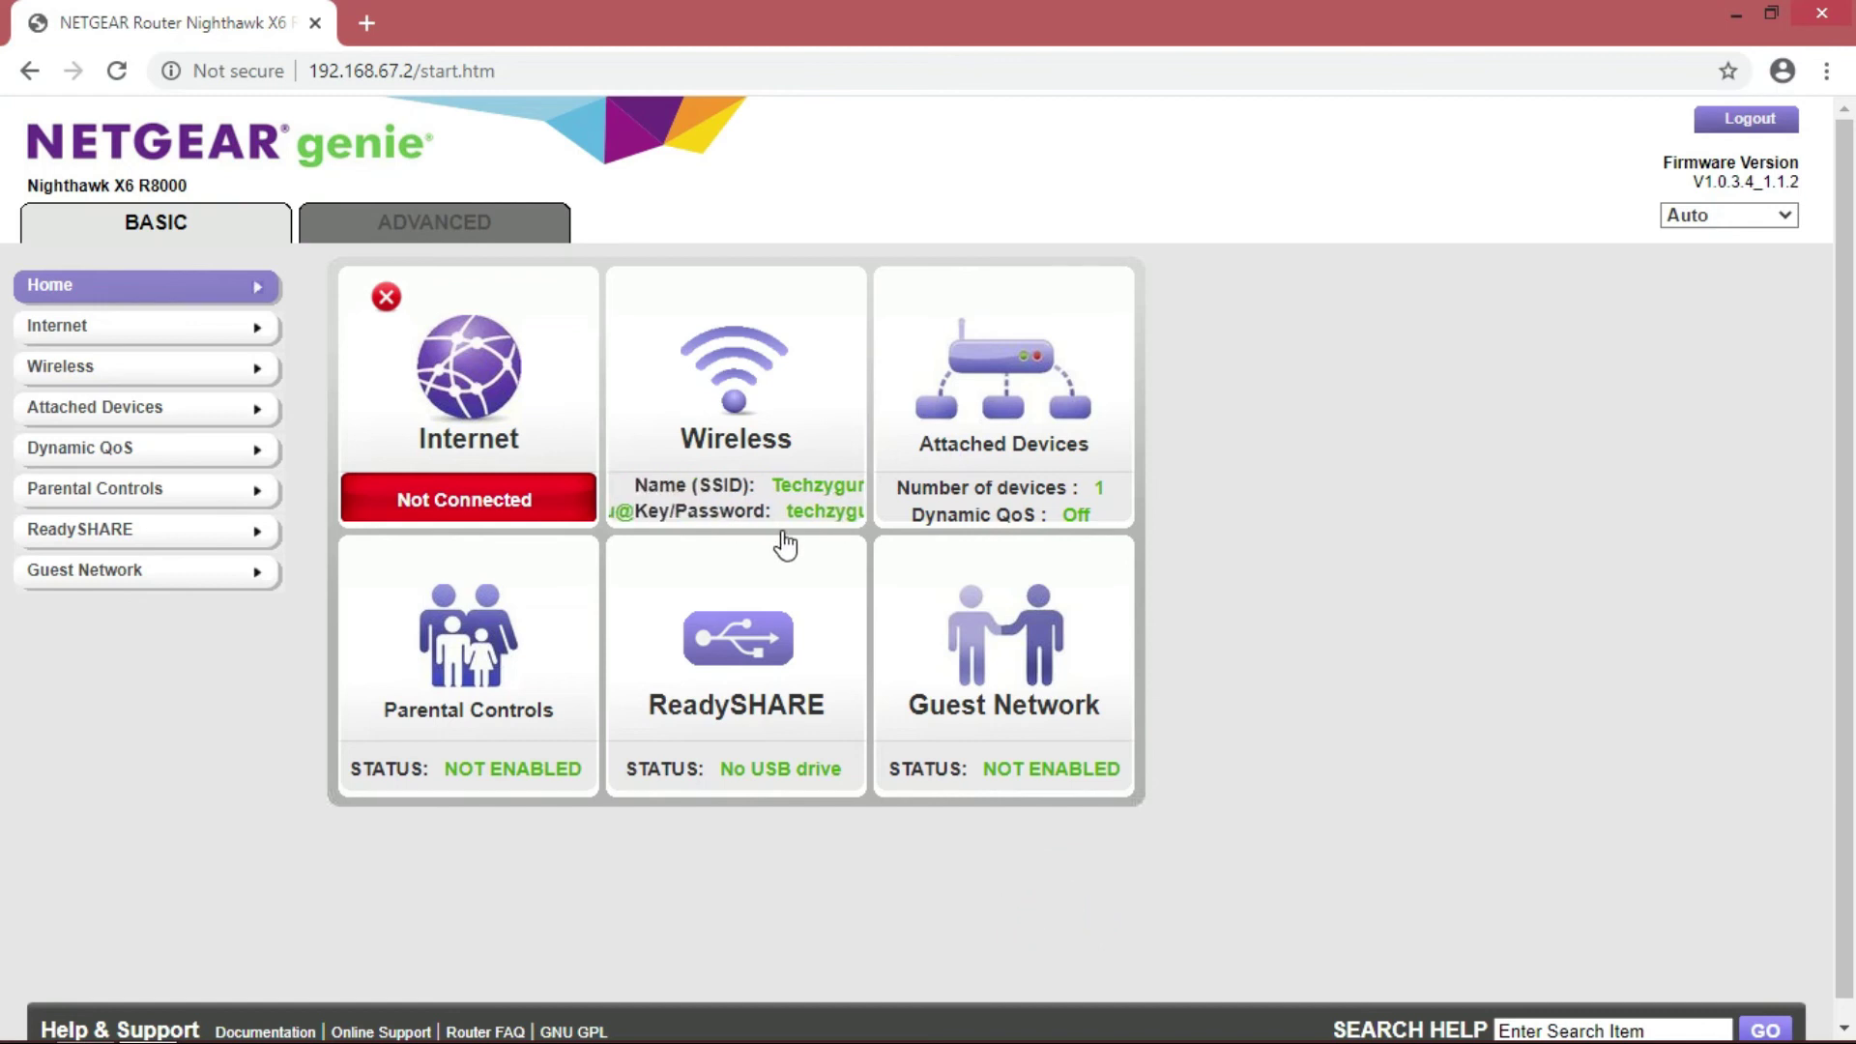
Step: Check the Advanced home for the new IP and the three Techzyguru network names
left_click(526, 226)
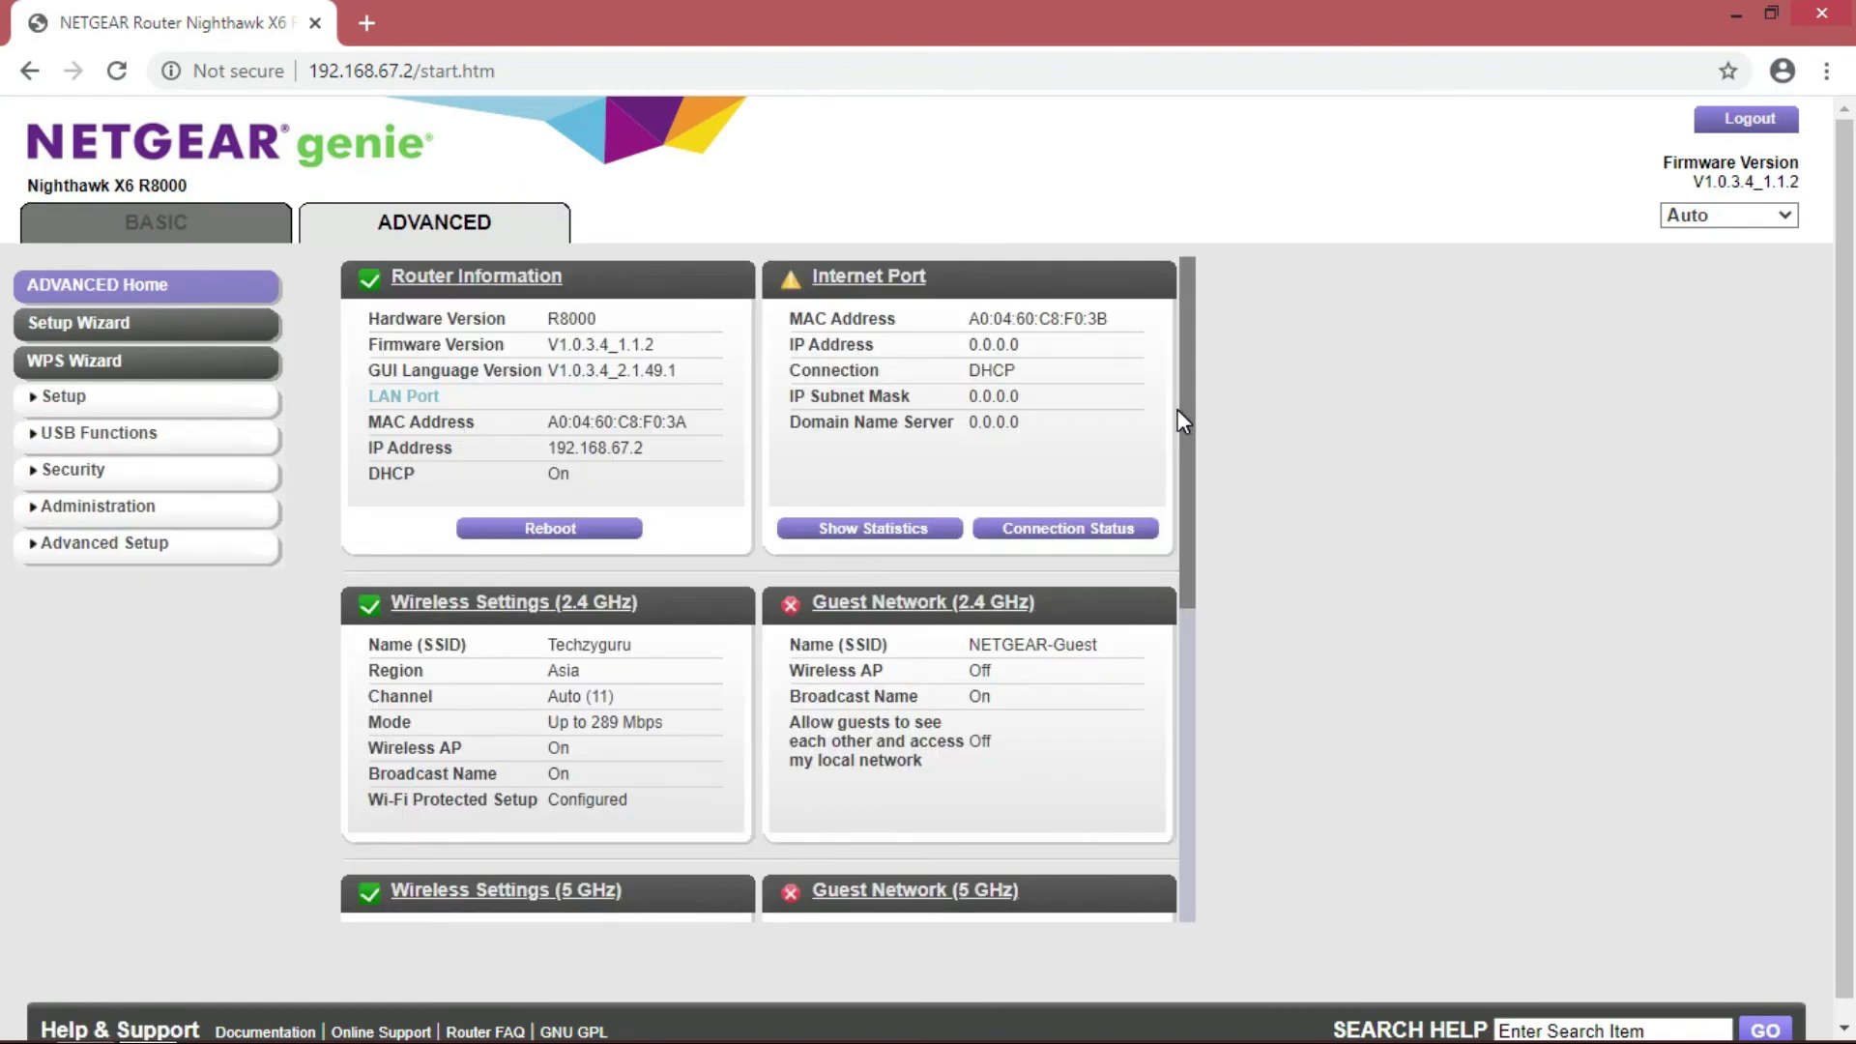
left_click_drag(1191, 435, 1178, 619)
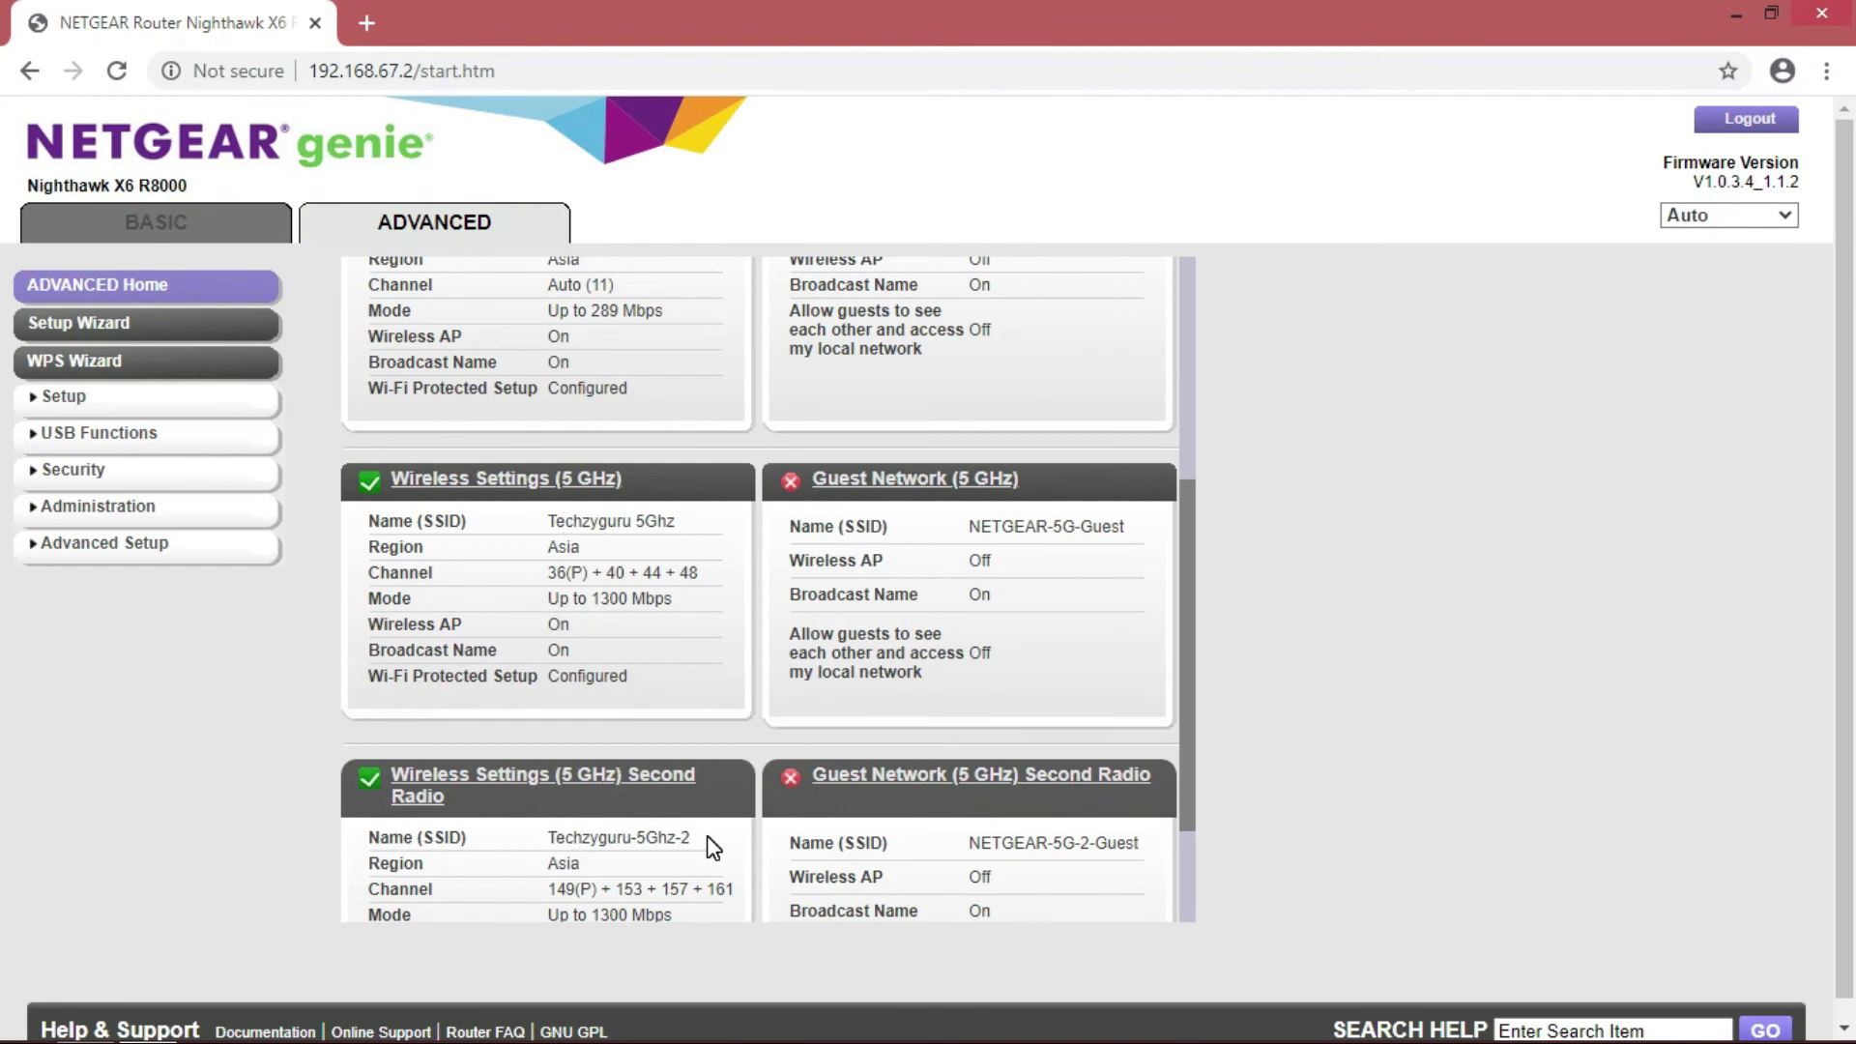
left_click(131, 506)
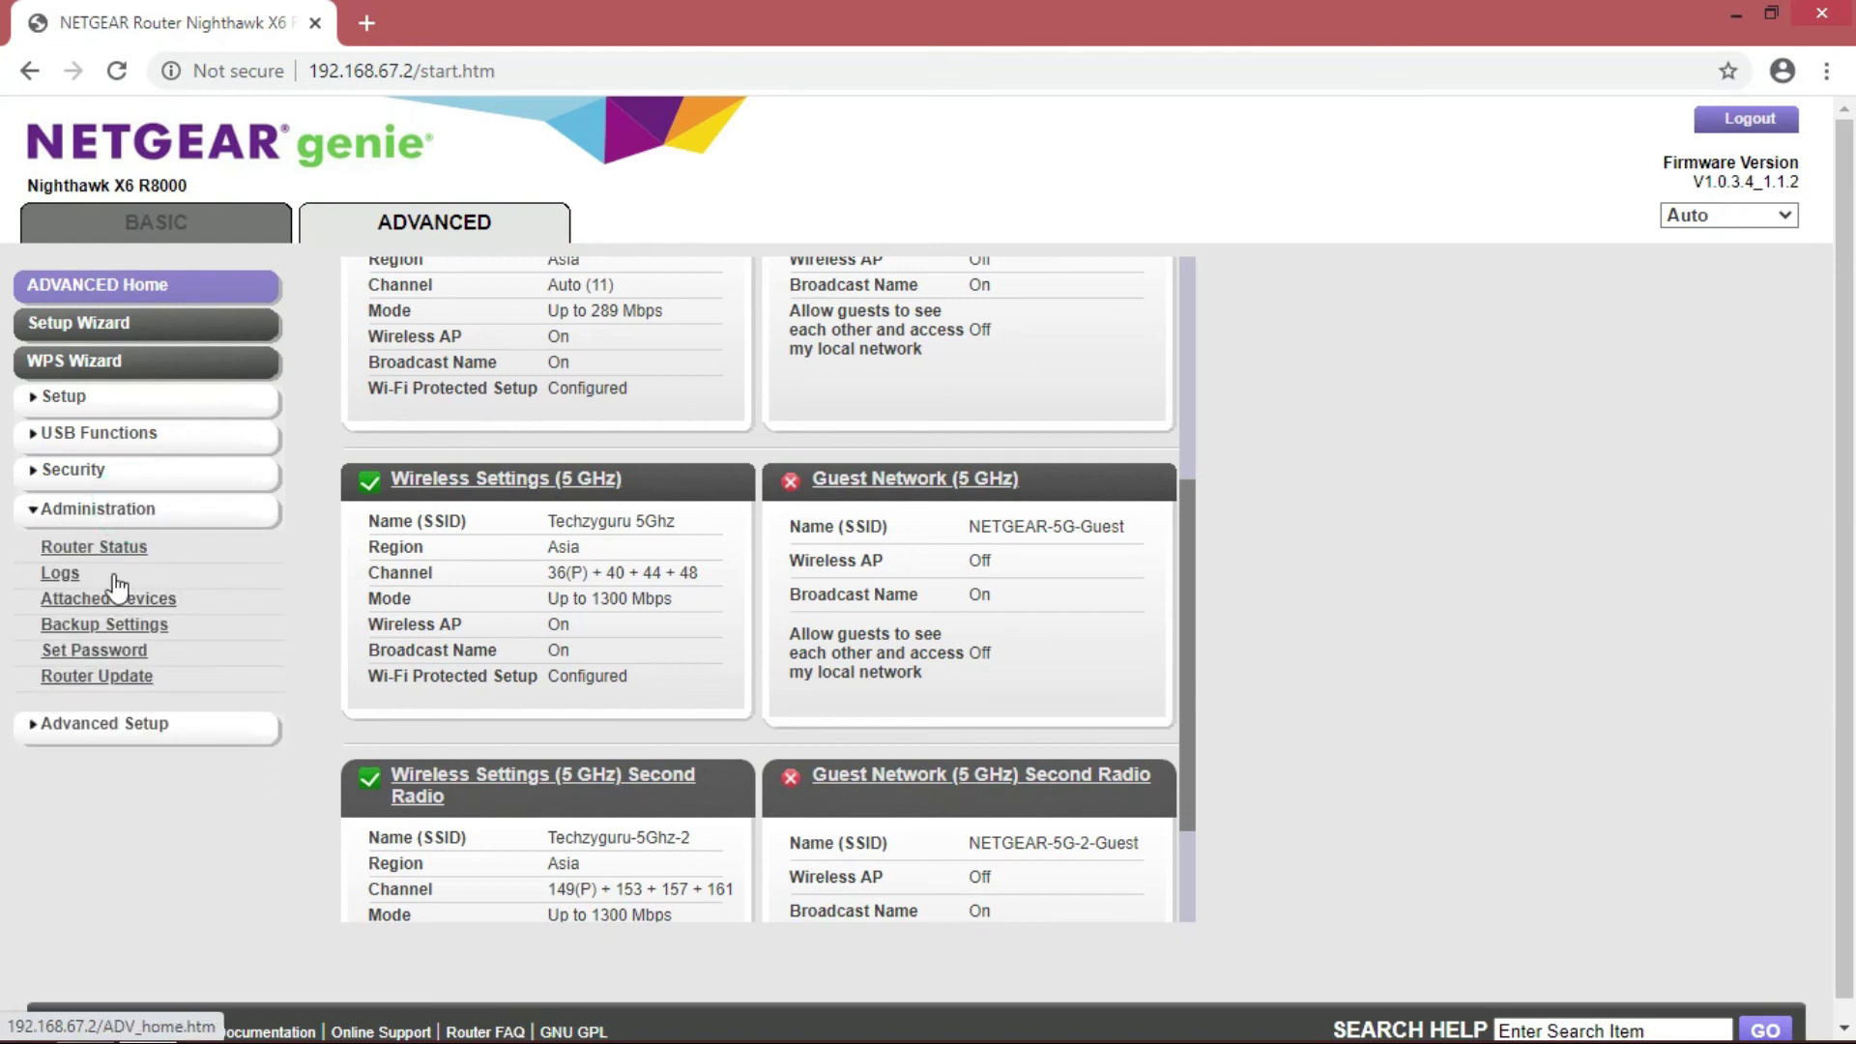
Step: Replace the old admin password with a new one under Set Password and accept the recovery warning
left_click(116, 652)
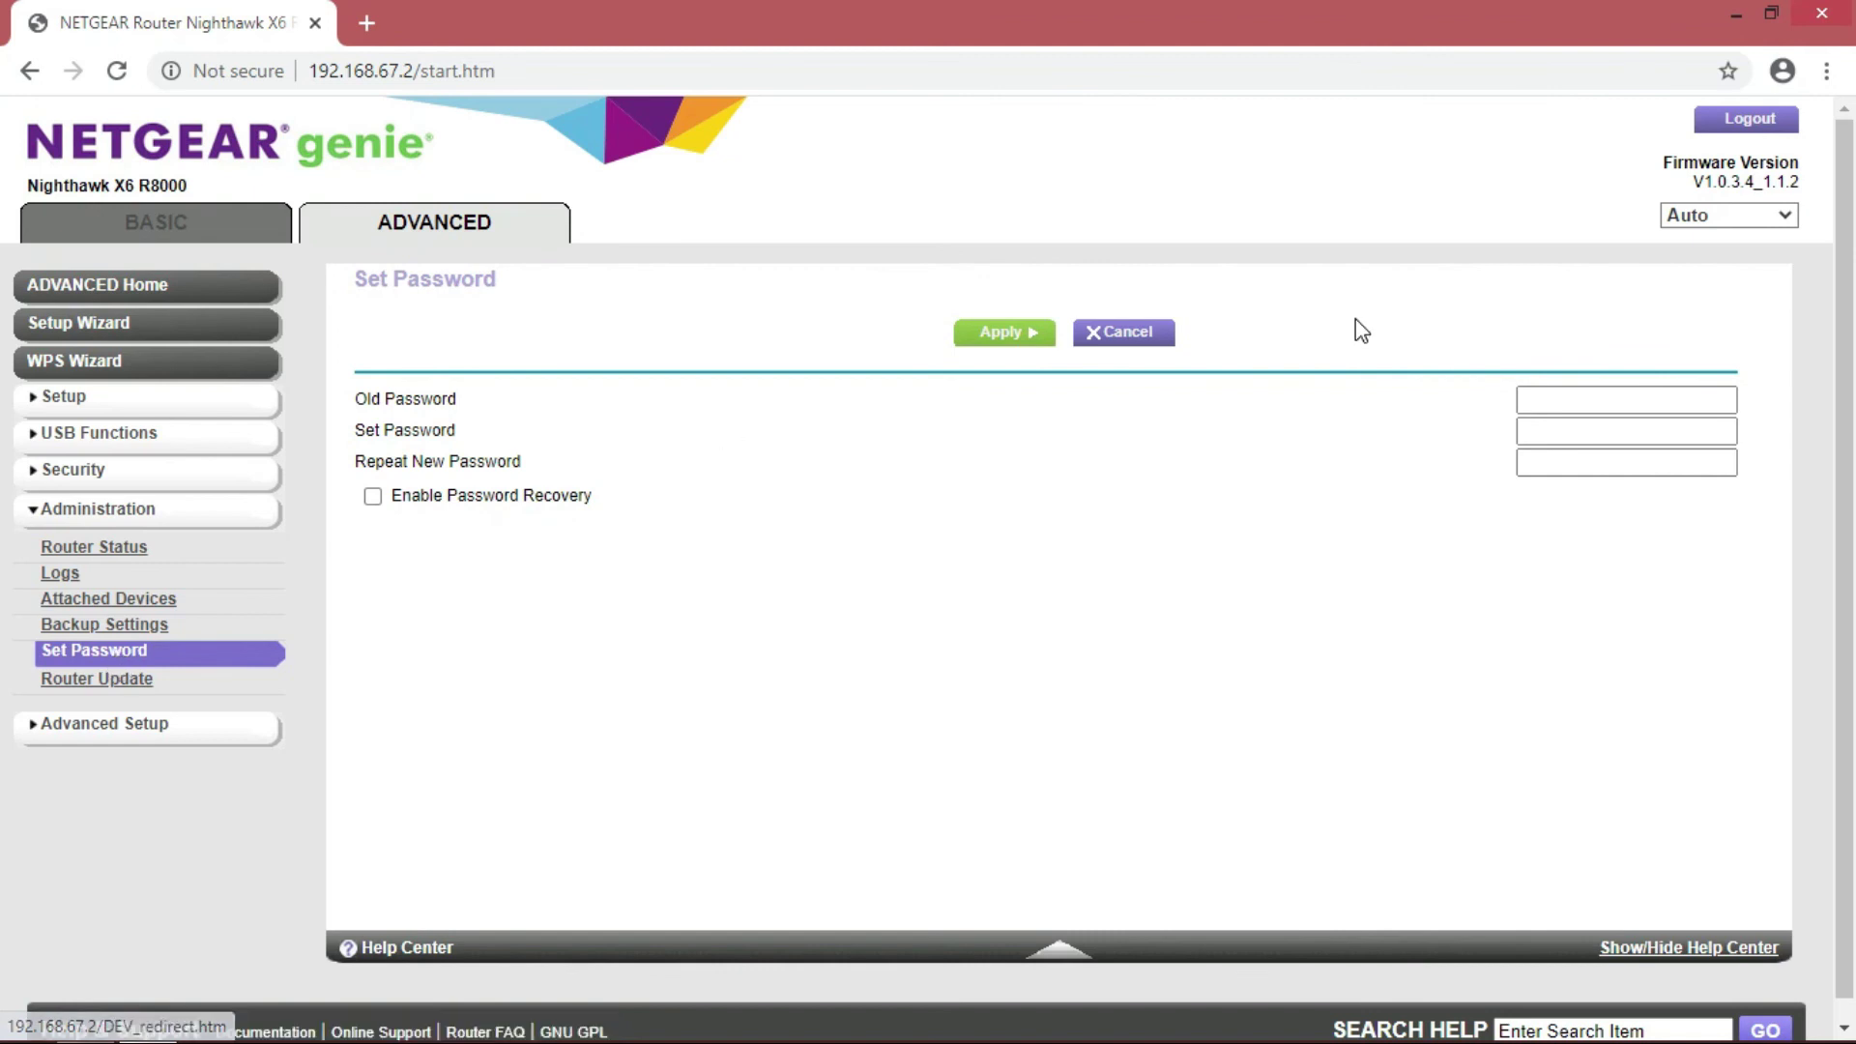
left_click(1561, 389)
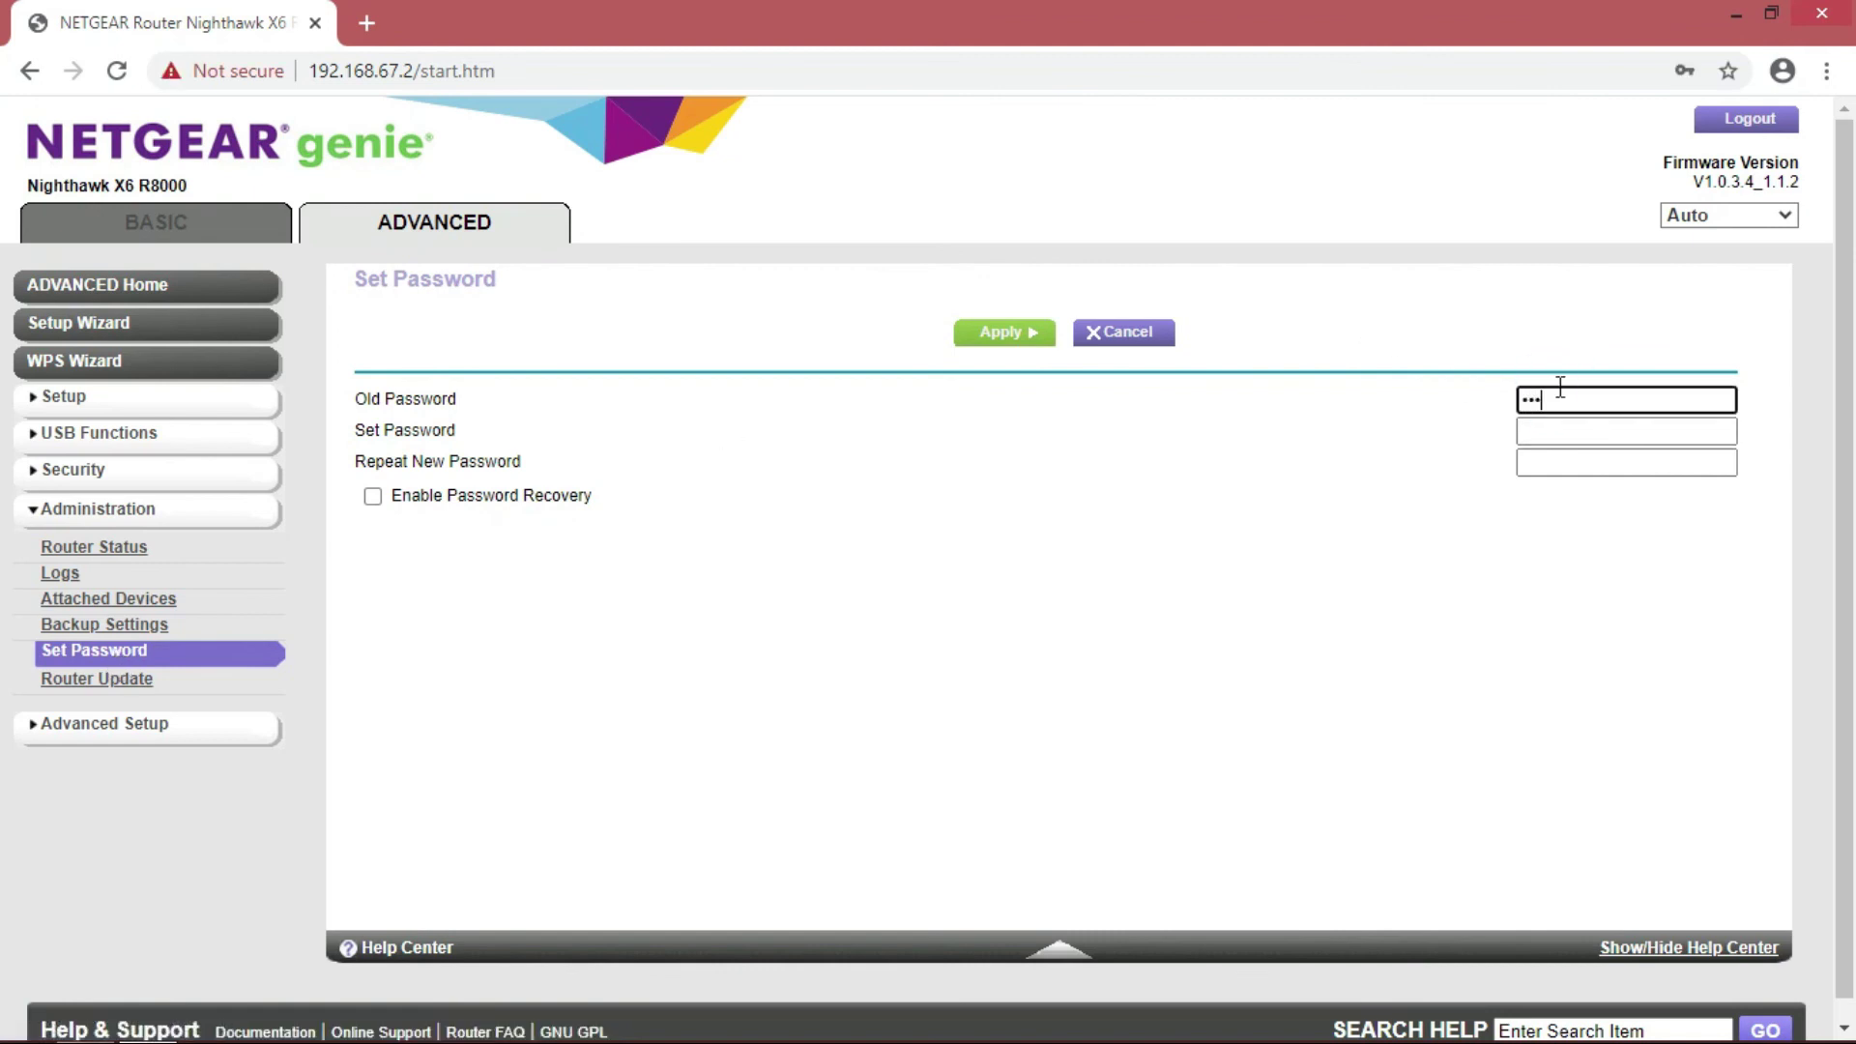
type("password")
key("Tab")
type("**********")
key("Tab")
type("**********")
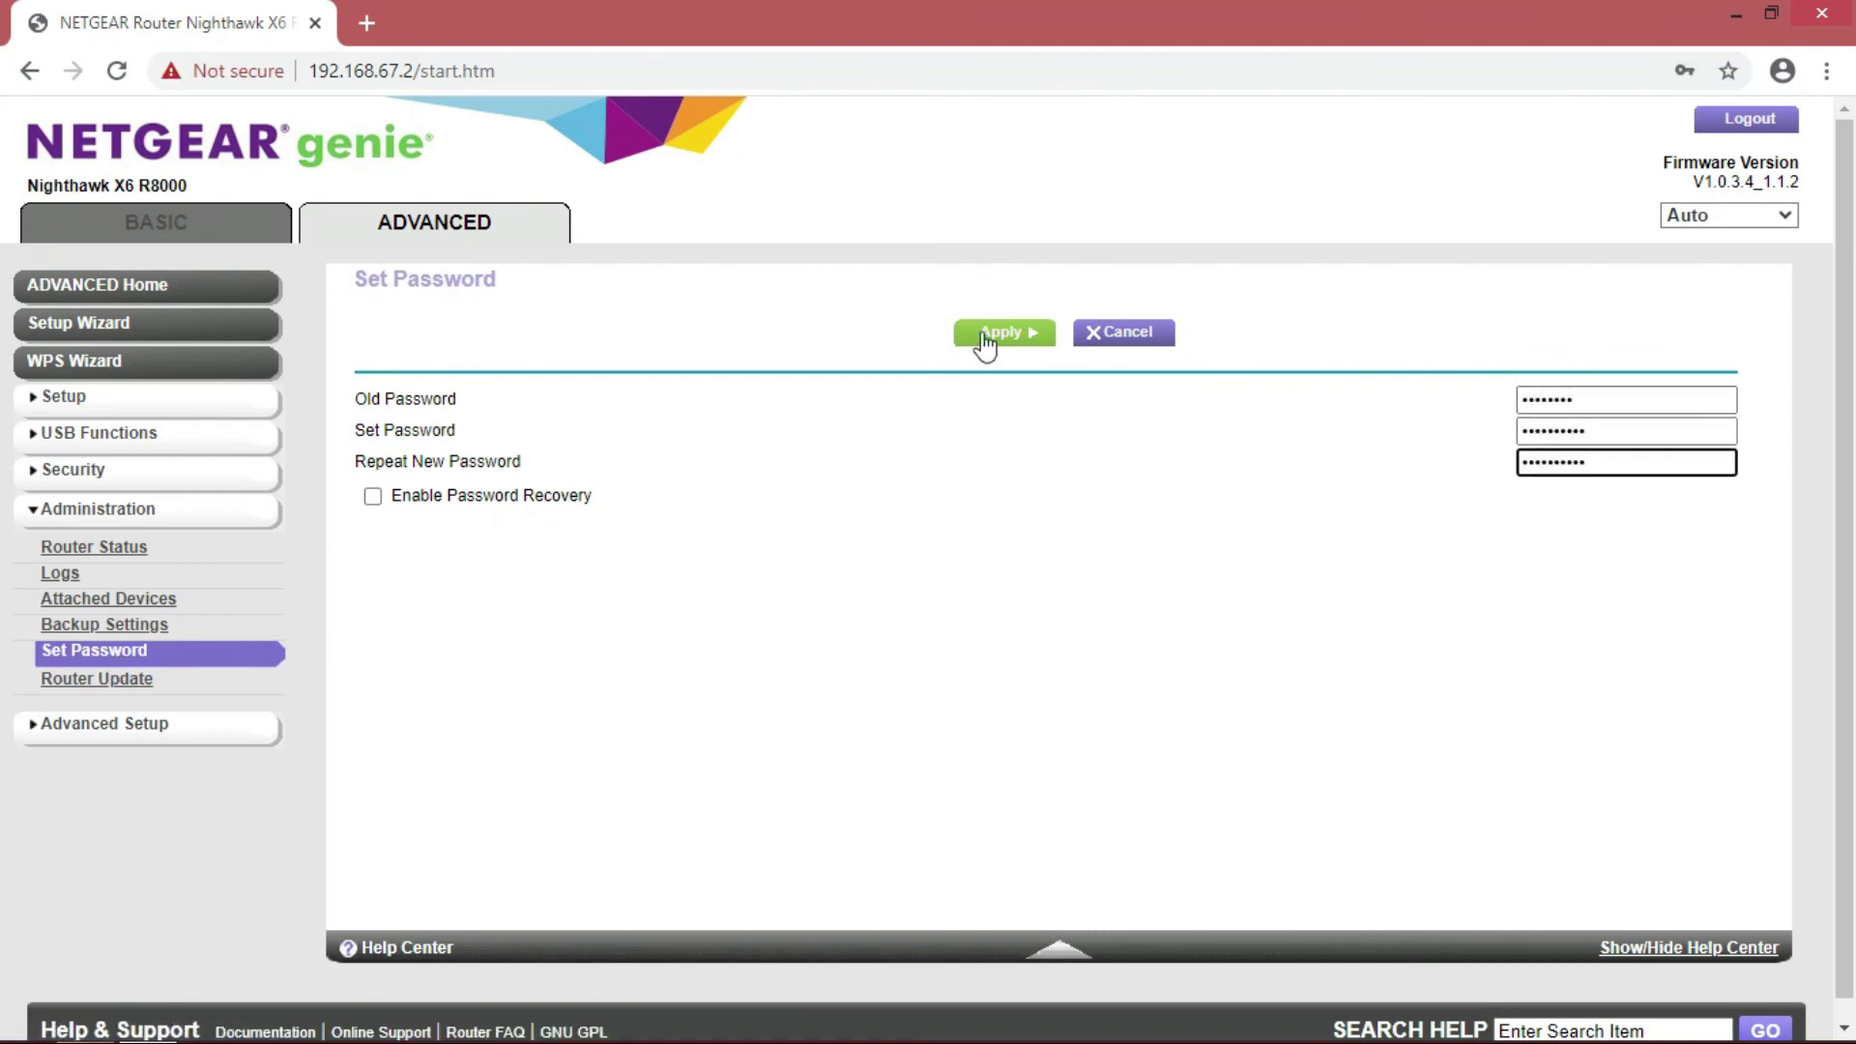
left_click(996, 339)
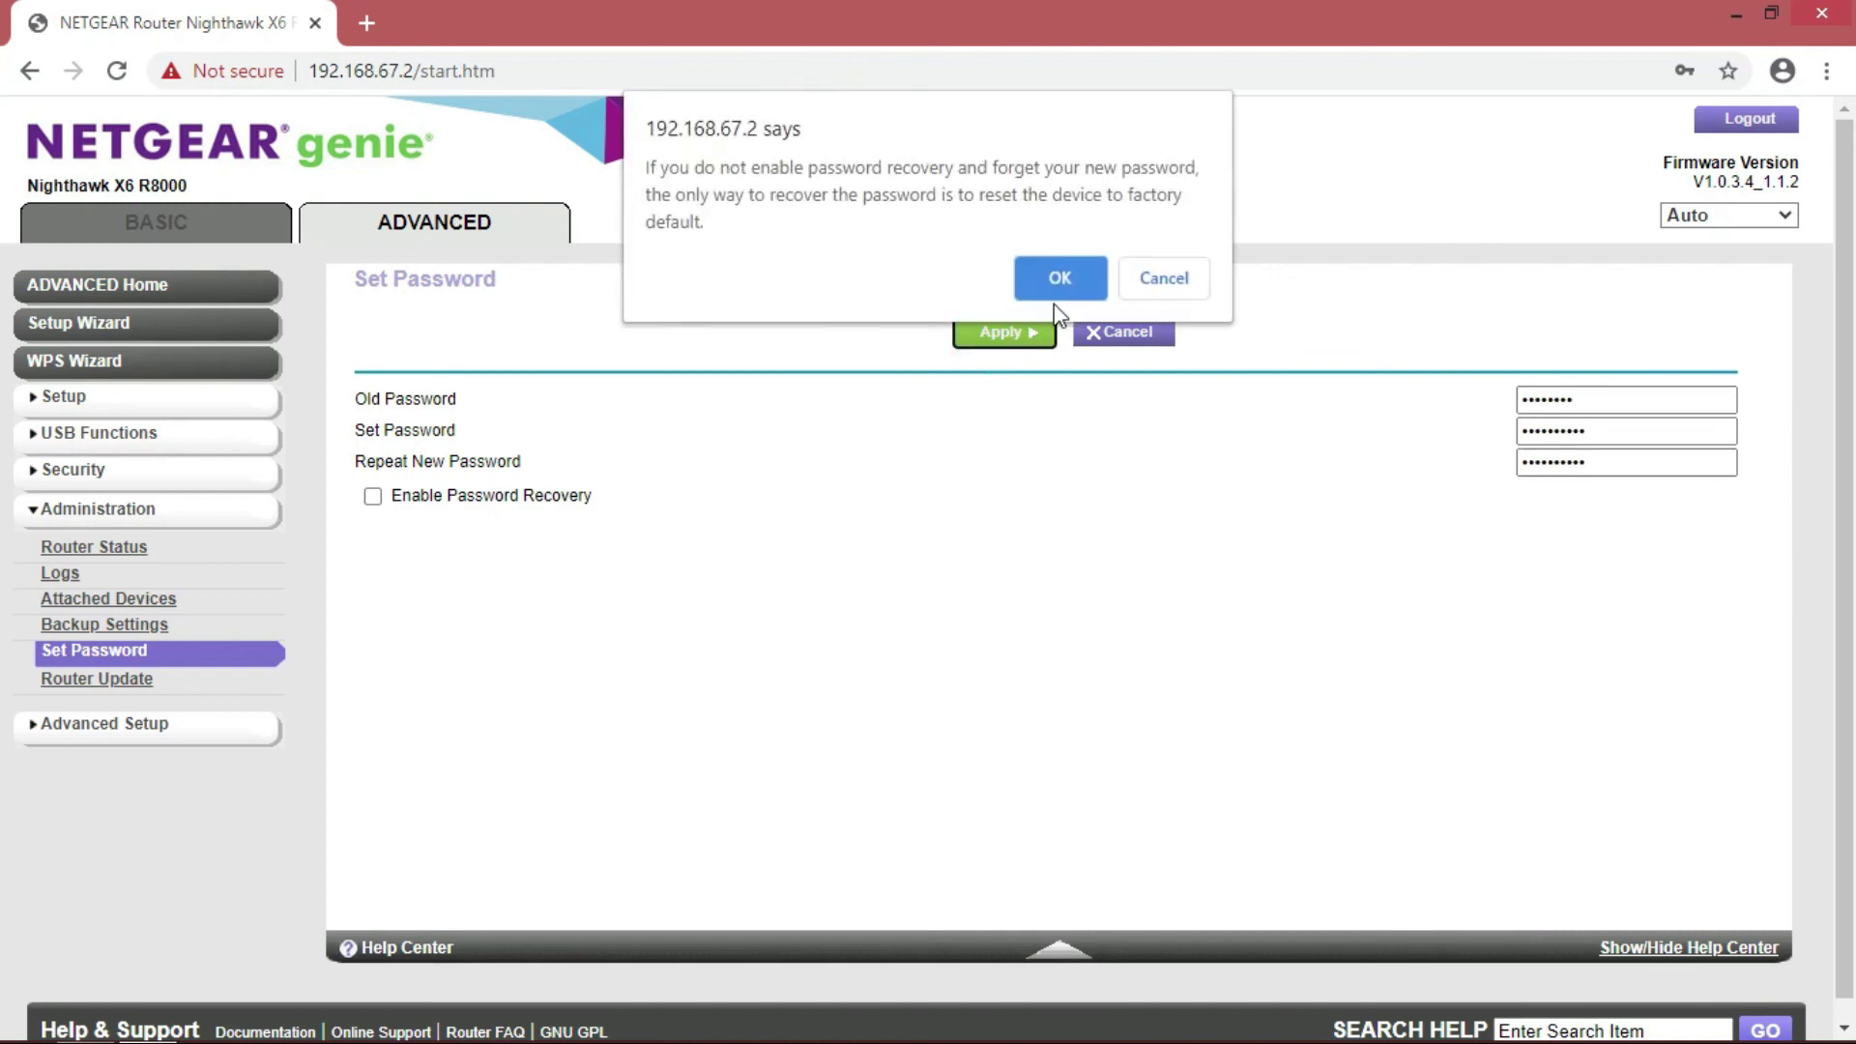
left_click(1061, 278)
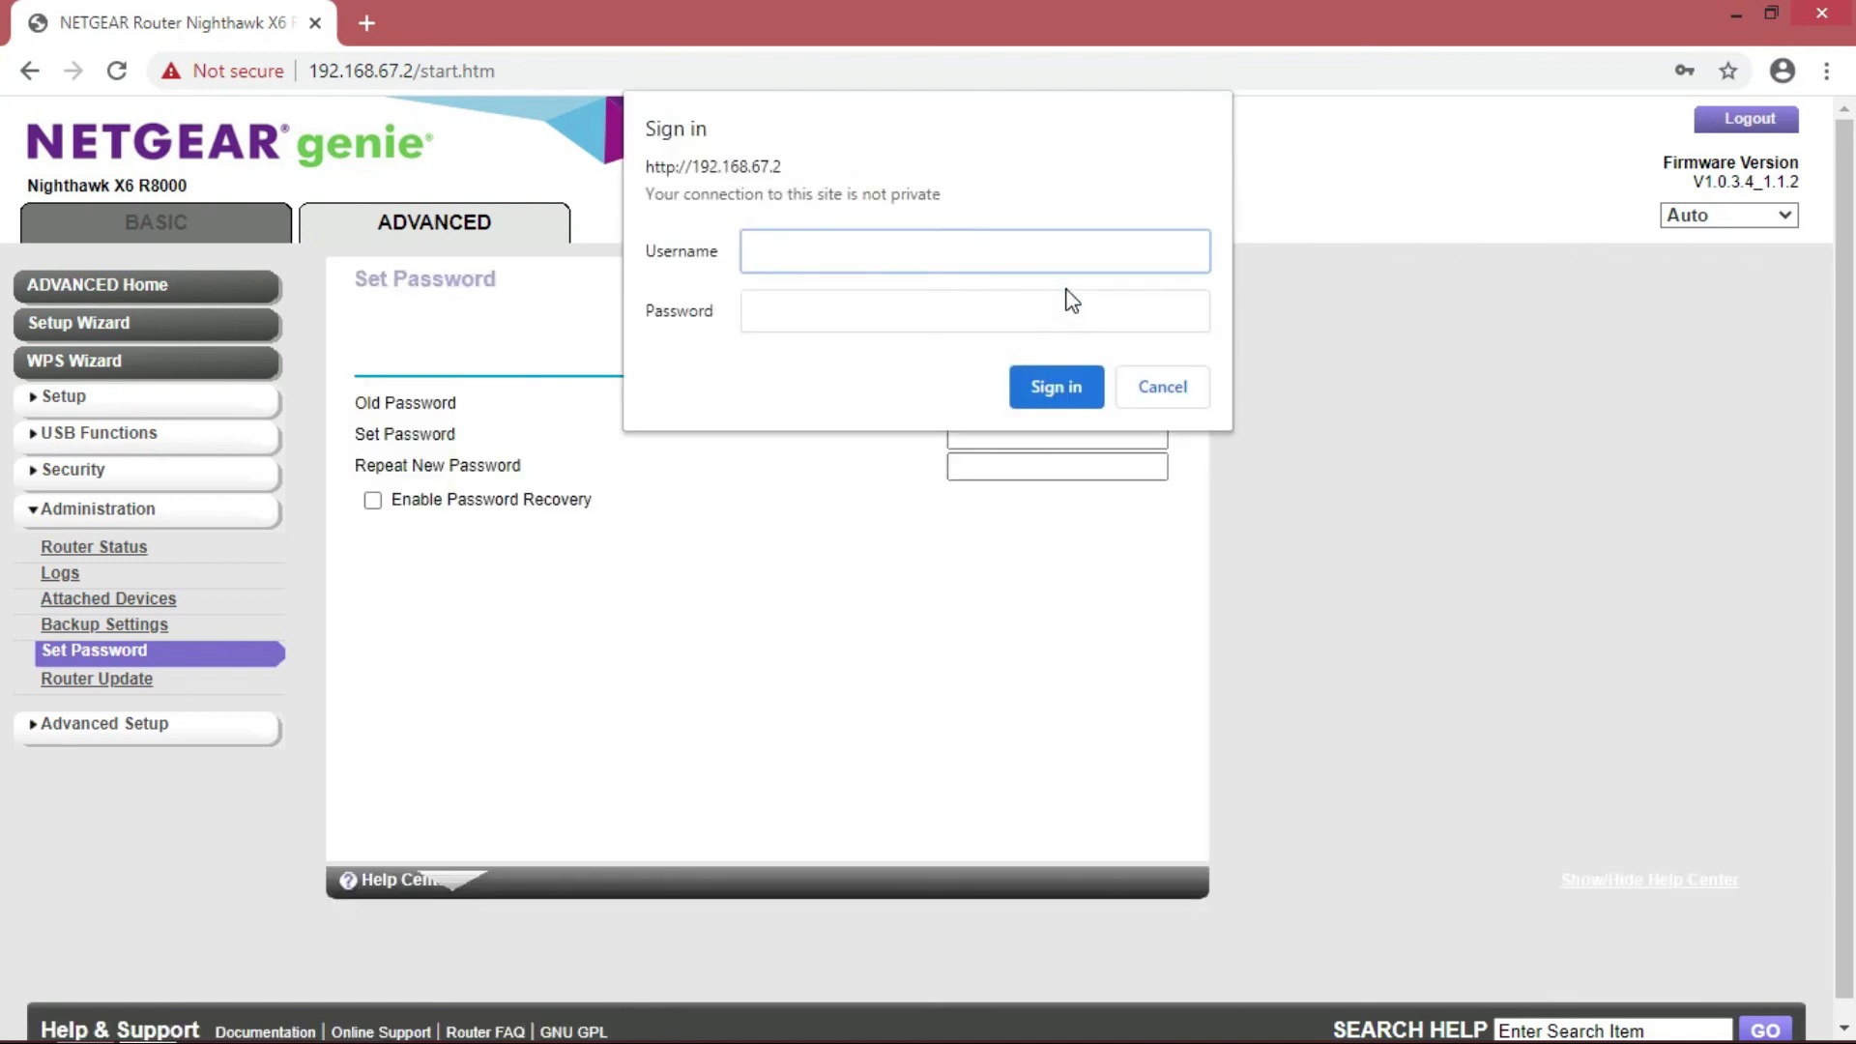
Step: Sign back in to the router as admin using the new password
type("admin")
key("Tab")
type("****")
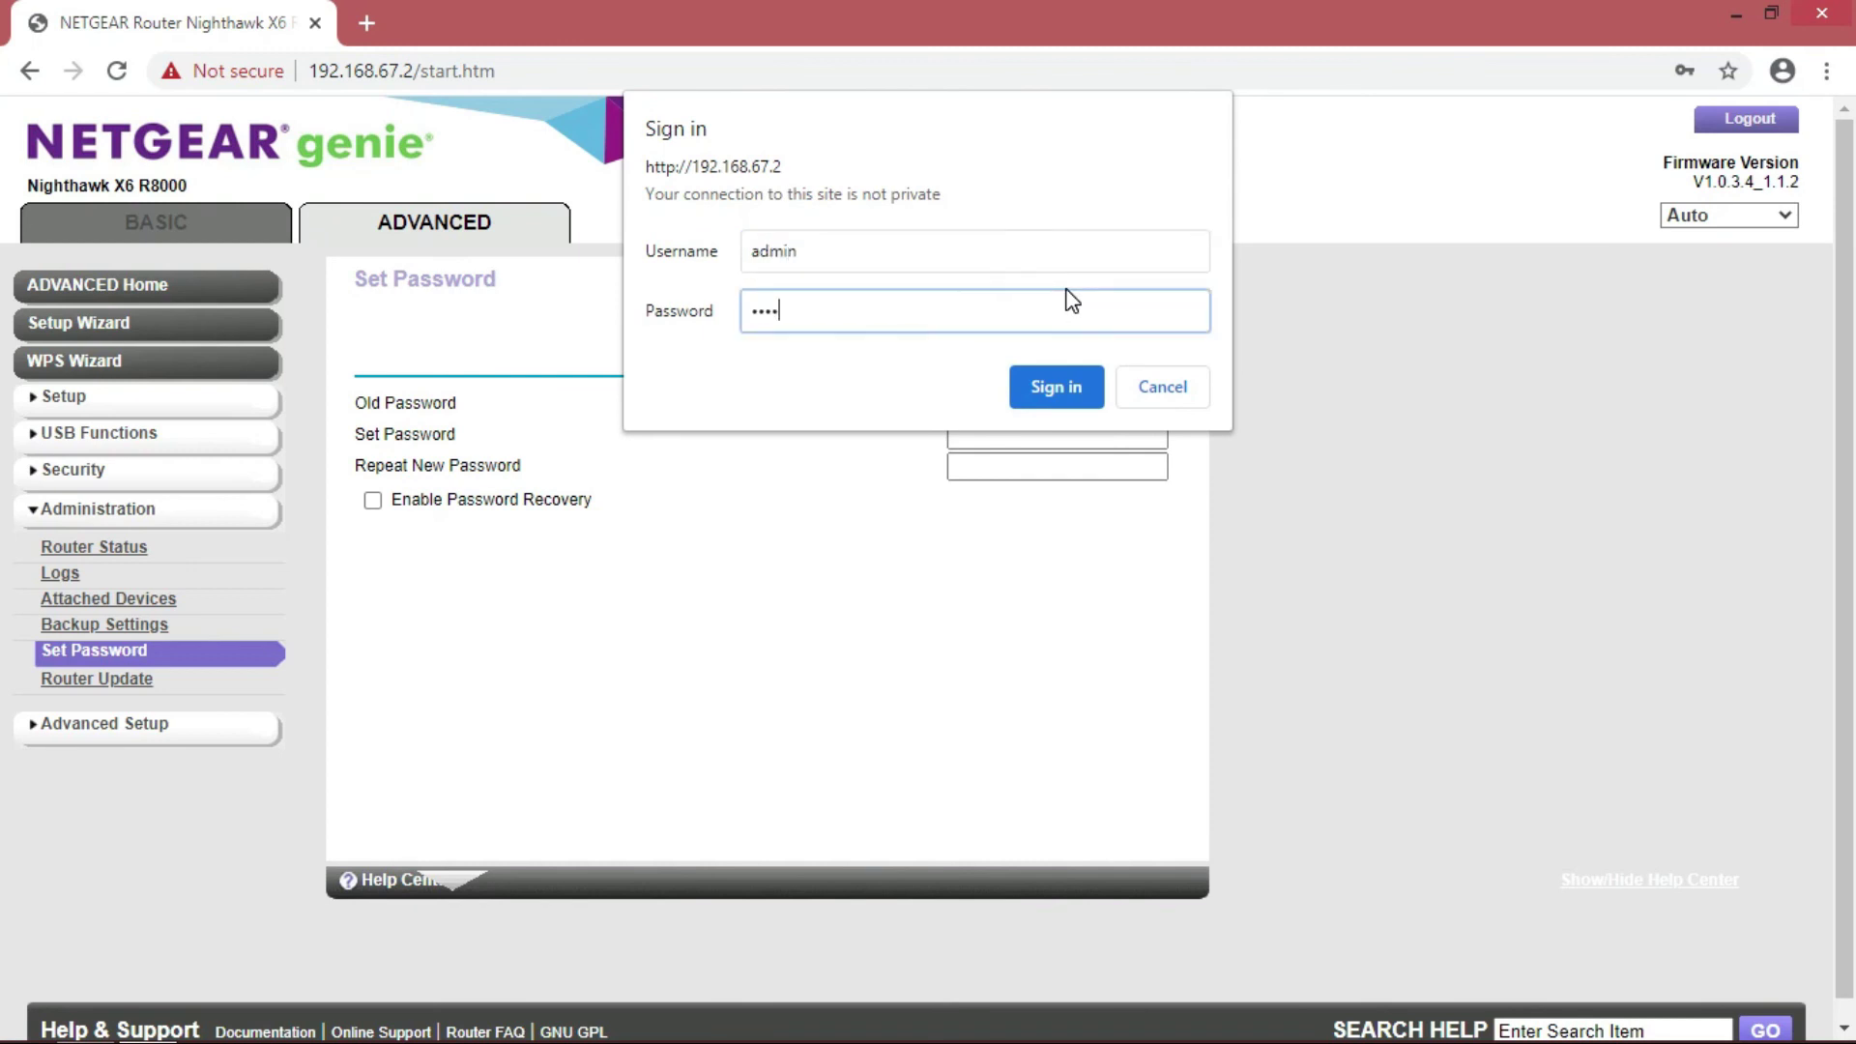
left_click(1060, 384)
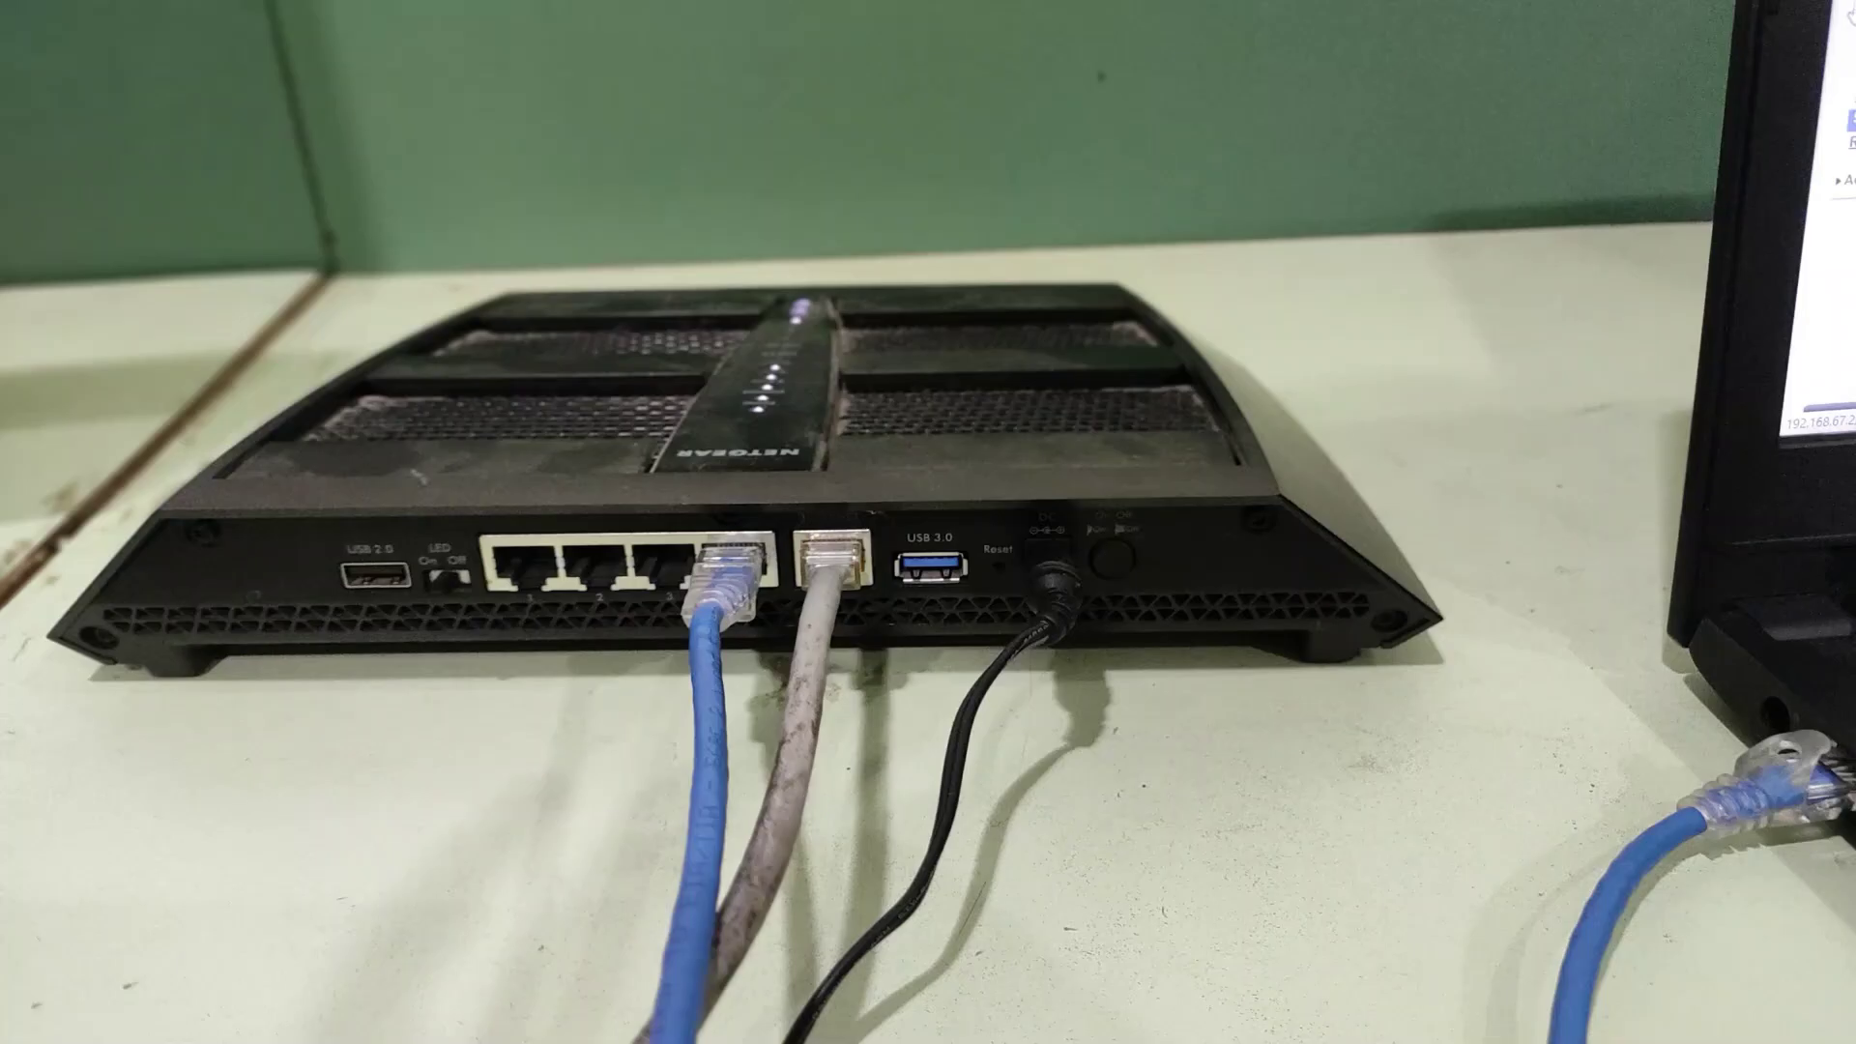